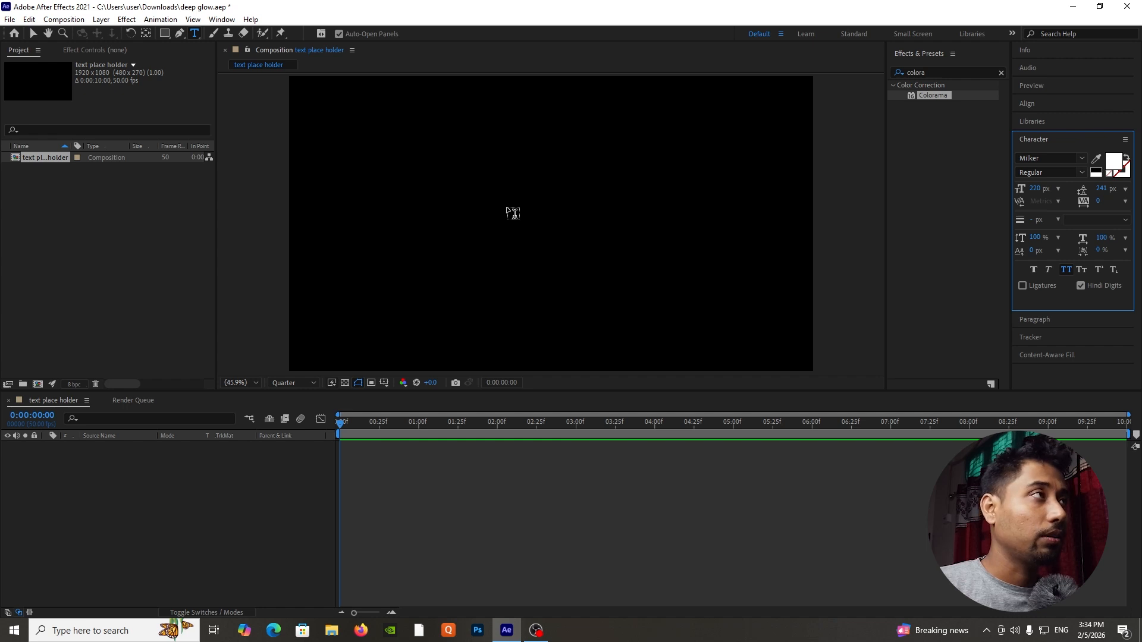
Create a text layer reading GRADIENT in the composition and select the layer.
click(507, 206)
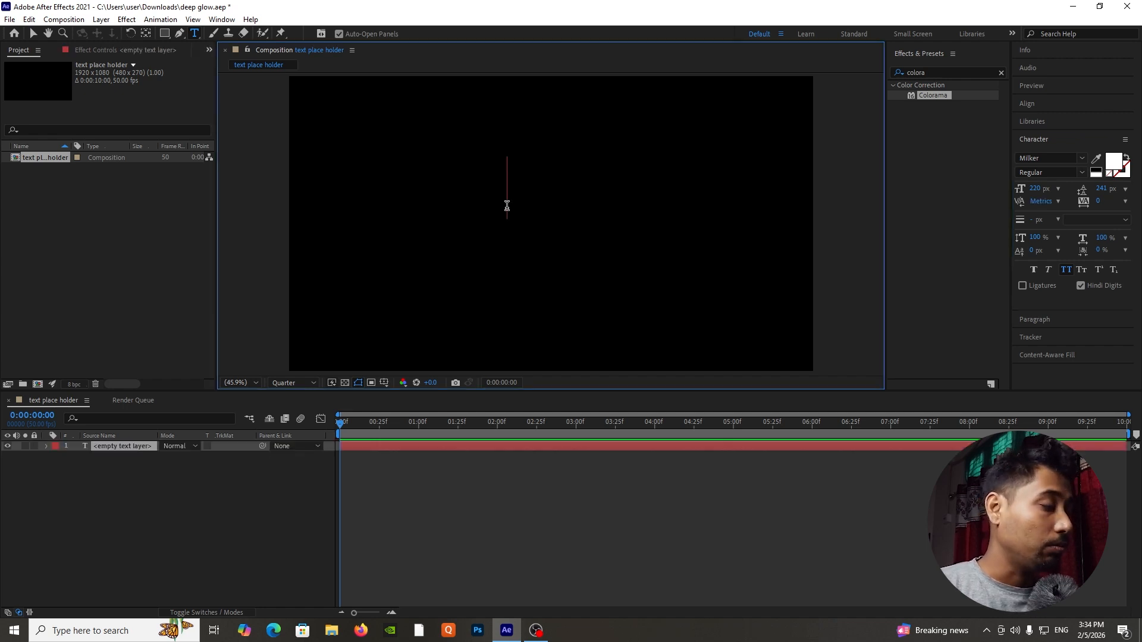
text(GRA)
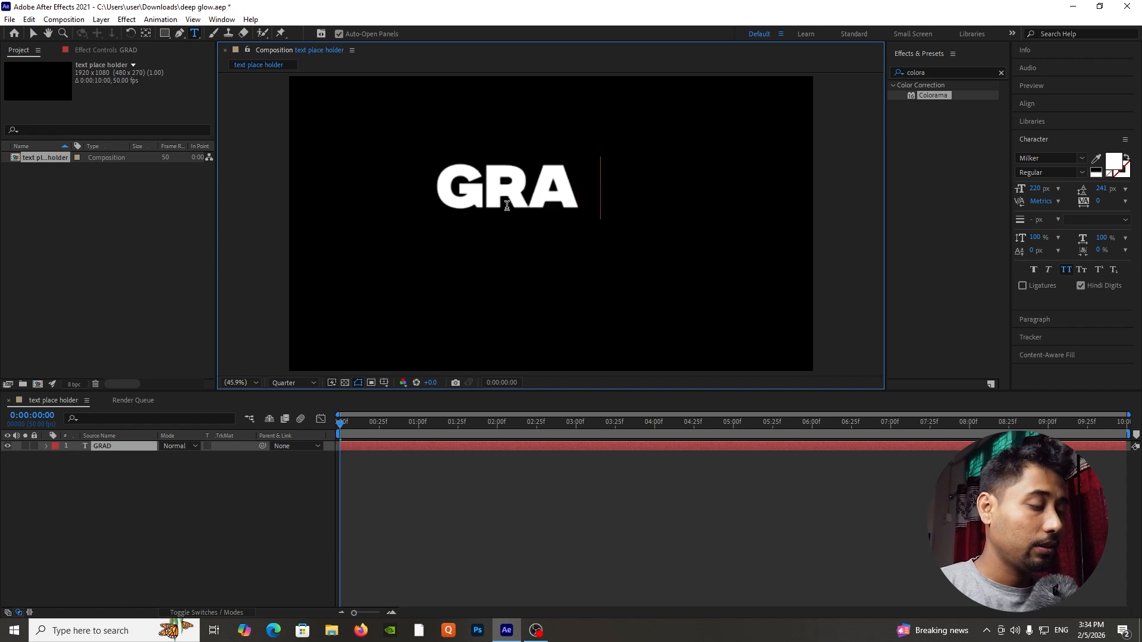
text(DIENT)
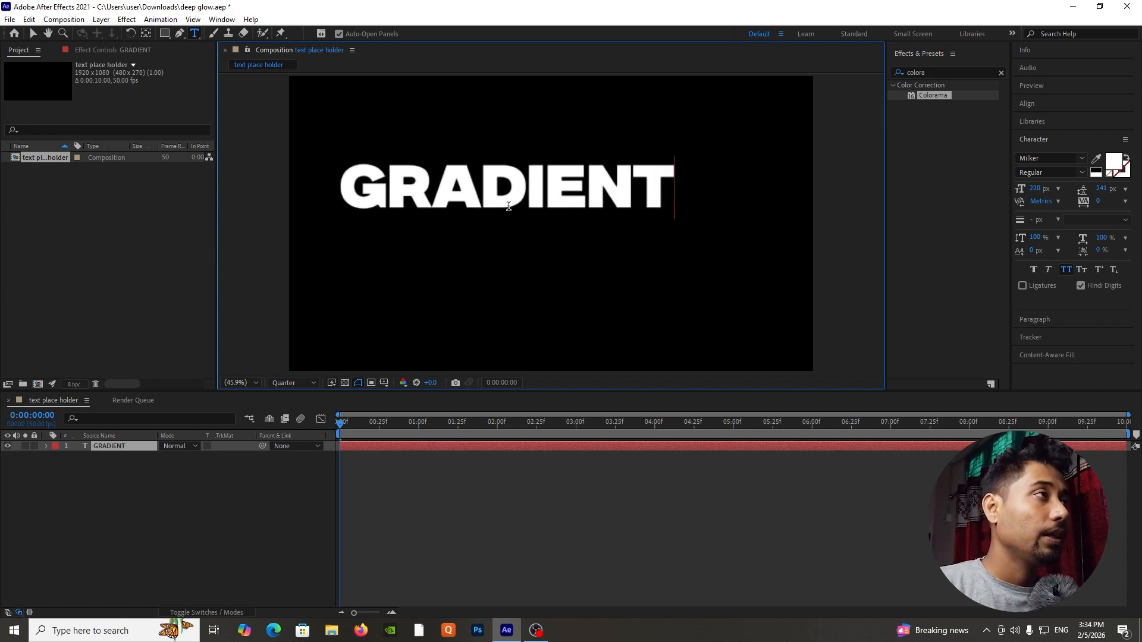
click(106, 440)
click(108, 446)
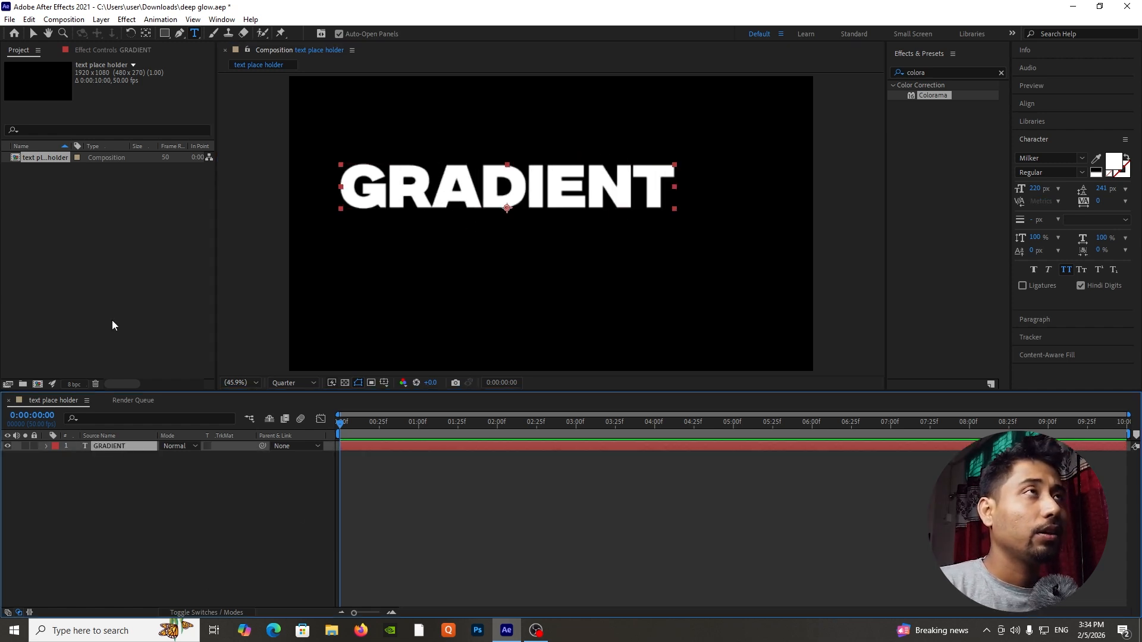
Center the GRADIENT layer's anchor point on the text and align the layer horizontally and vertically to the composition's center.
click(147, 34)
key(Caps_Lock)
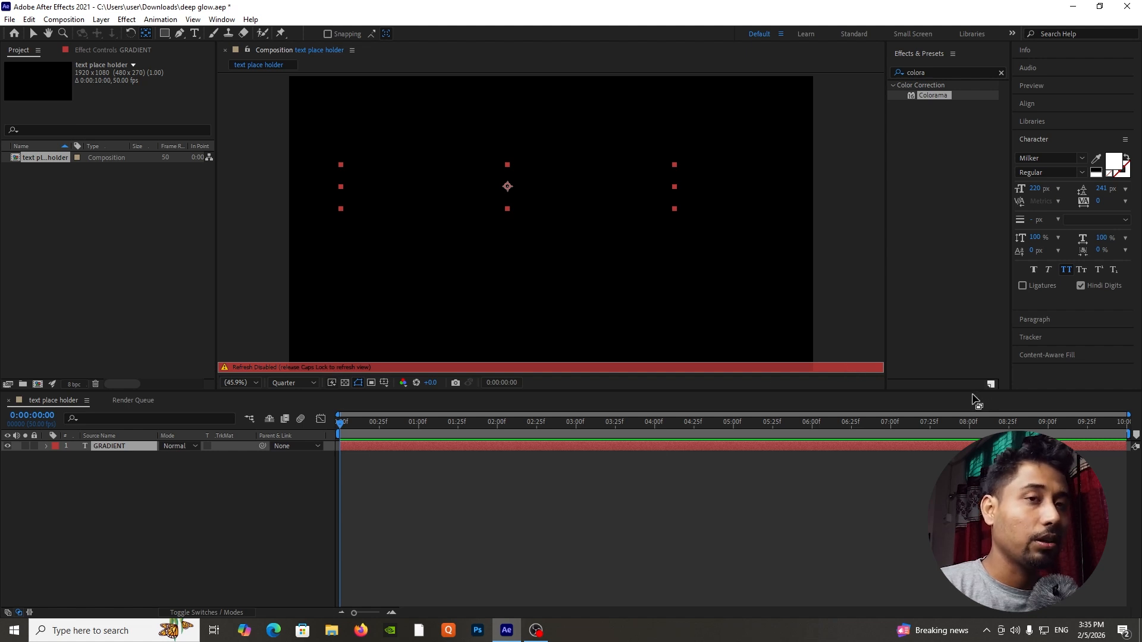
key(Caps_Lock)
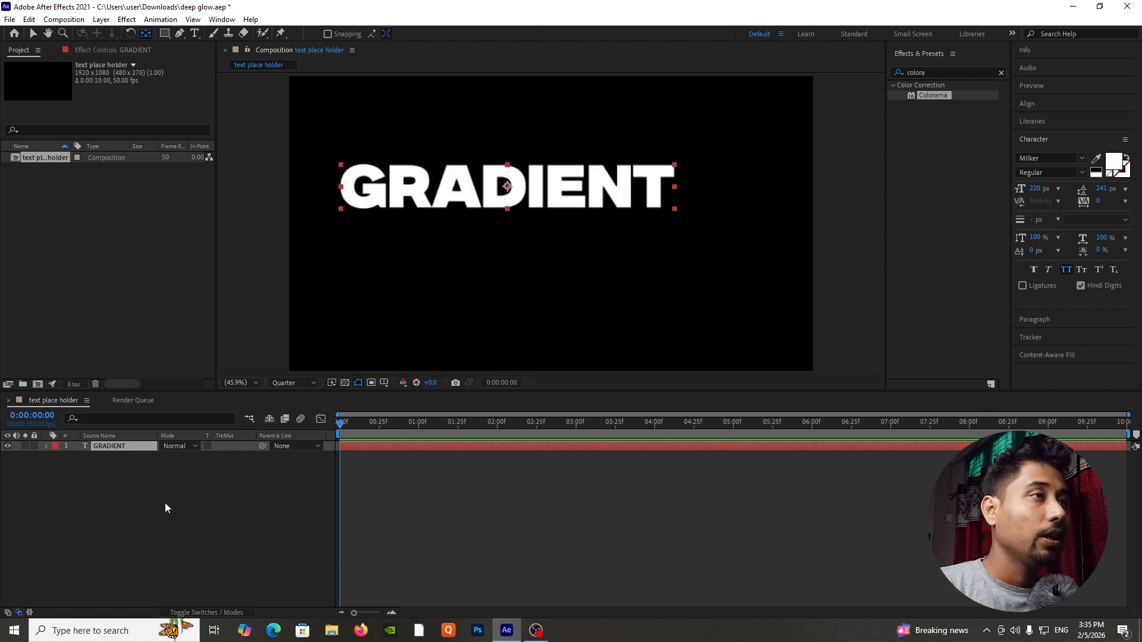
click(1026, 103)
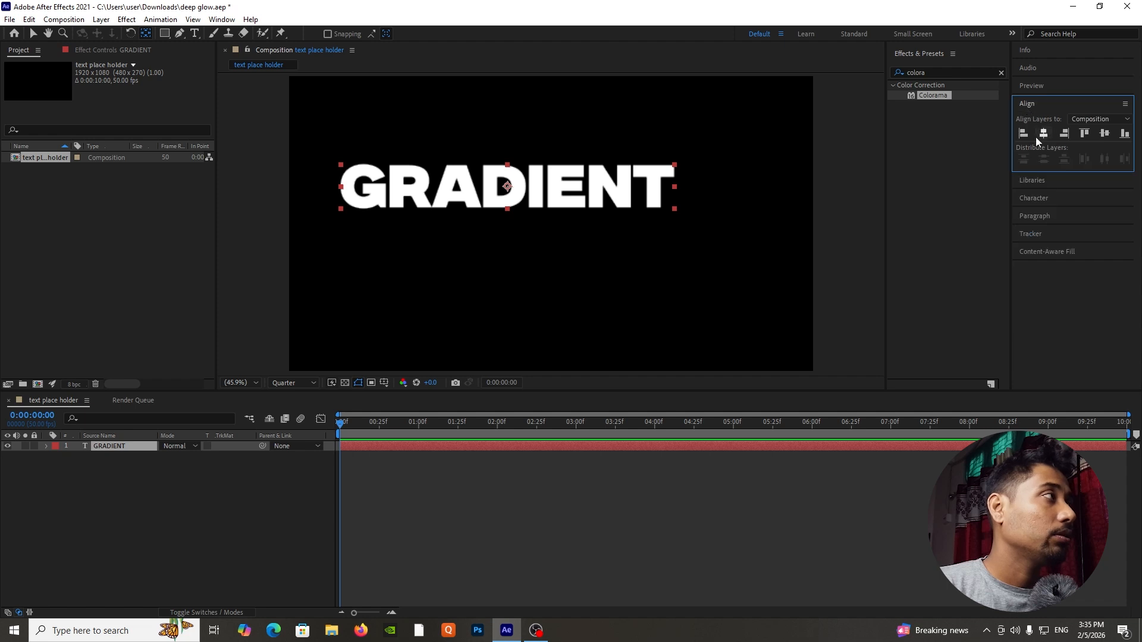
click(1043, 133)
click(1105, 135)
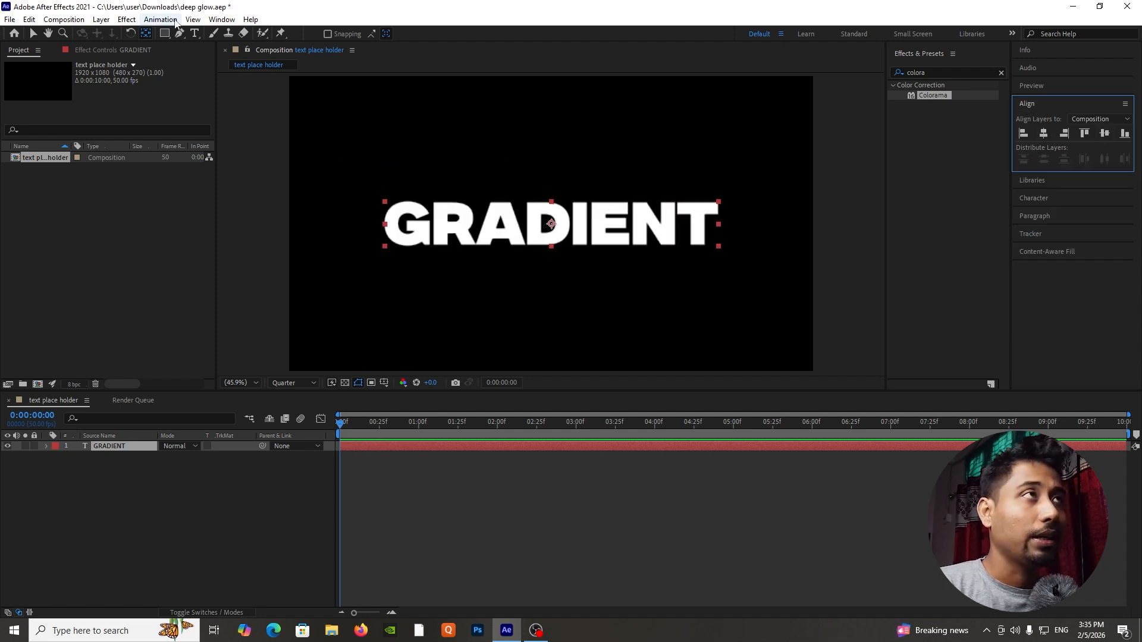
click(222, 19)
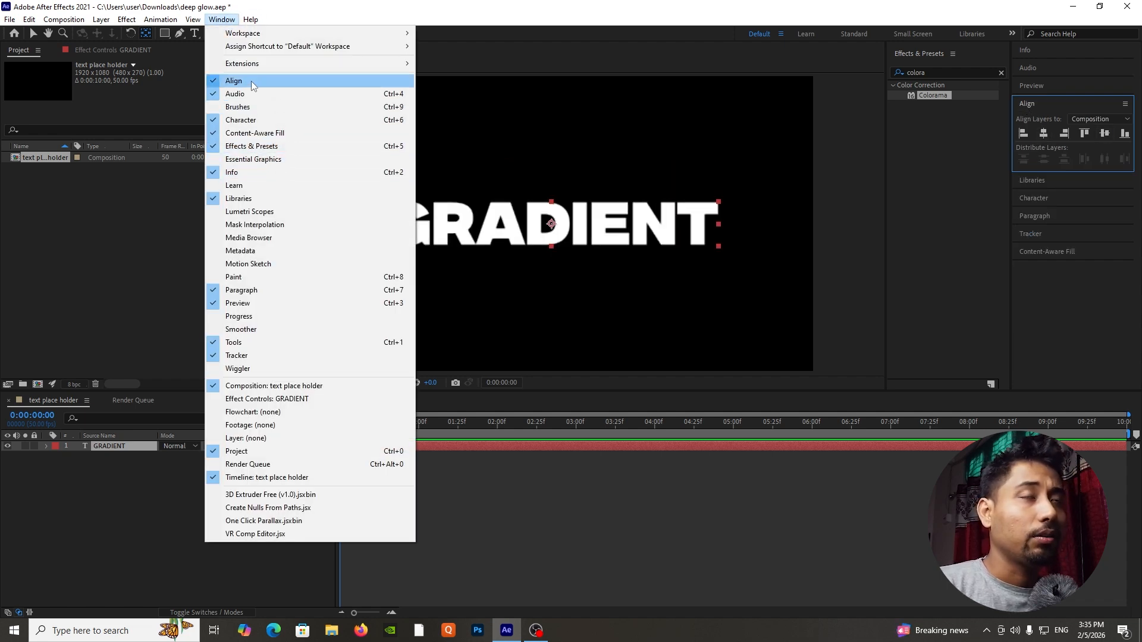
click(89, 508)
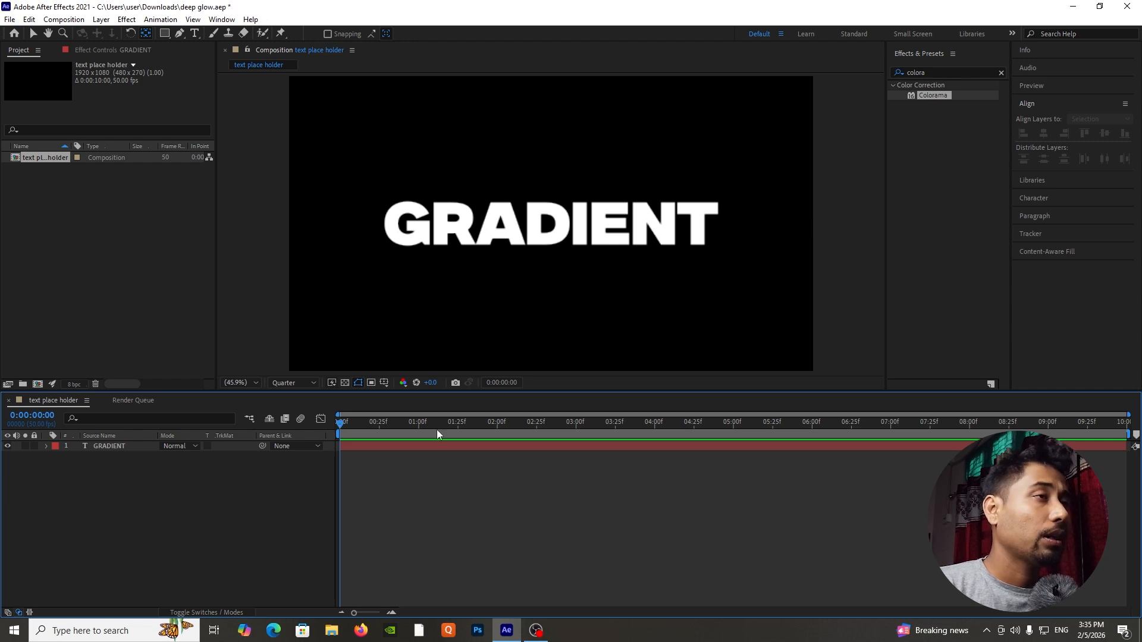
Add a Tracking animator to the GRADIENT text layer.
click(117, 446)
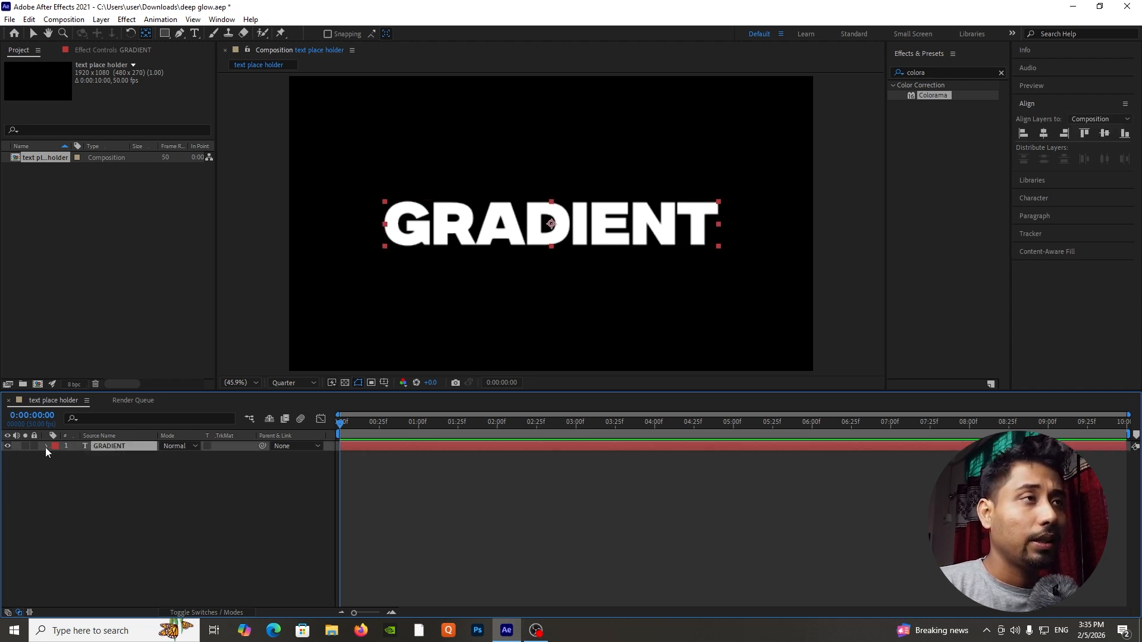
click(46, 446)
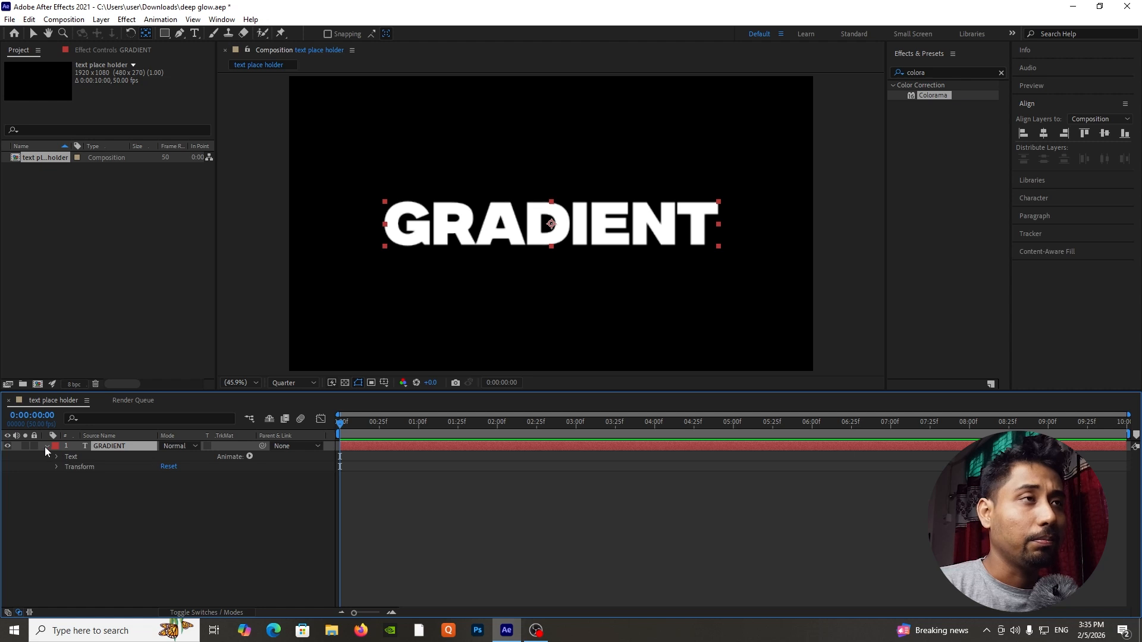
click(249, 456)
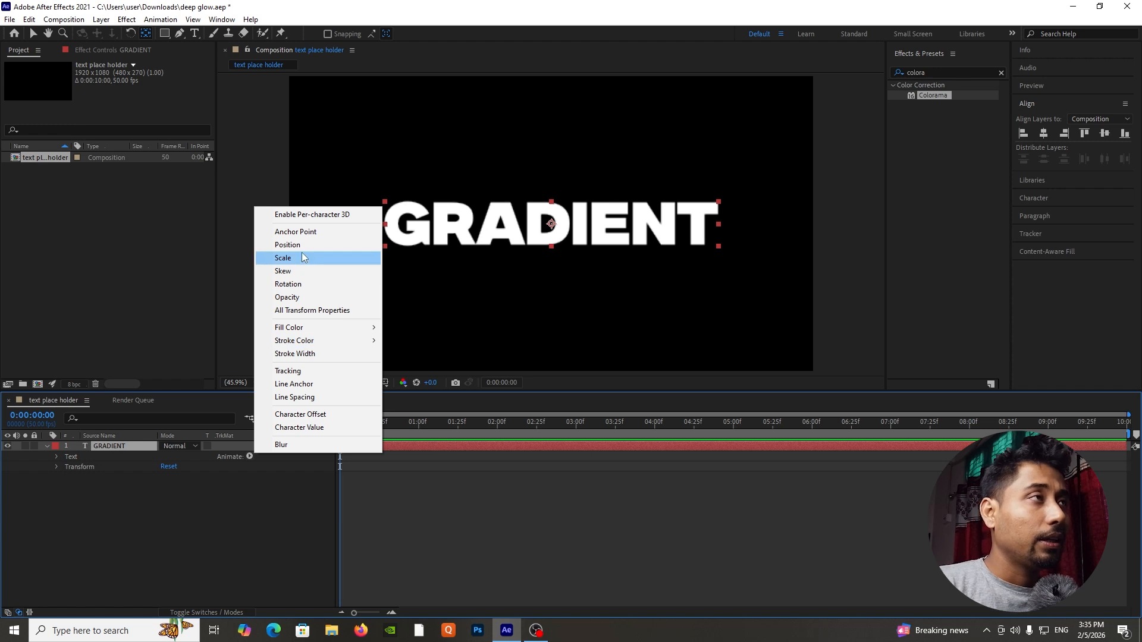
click(299, 371)
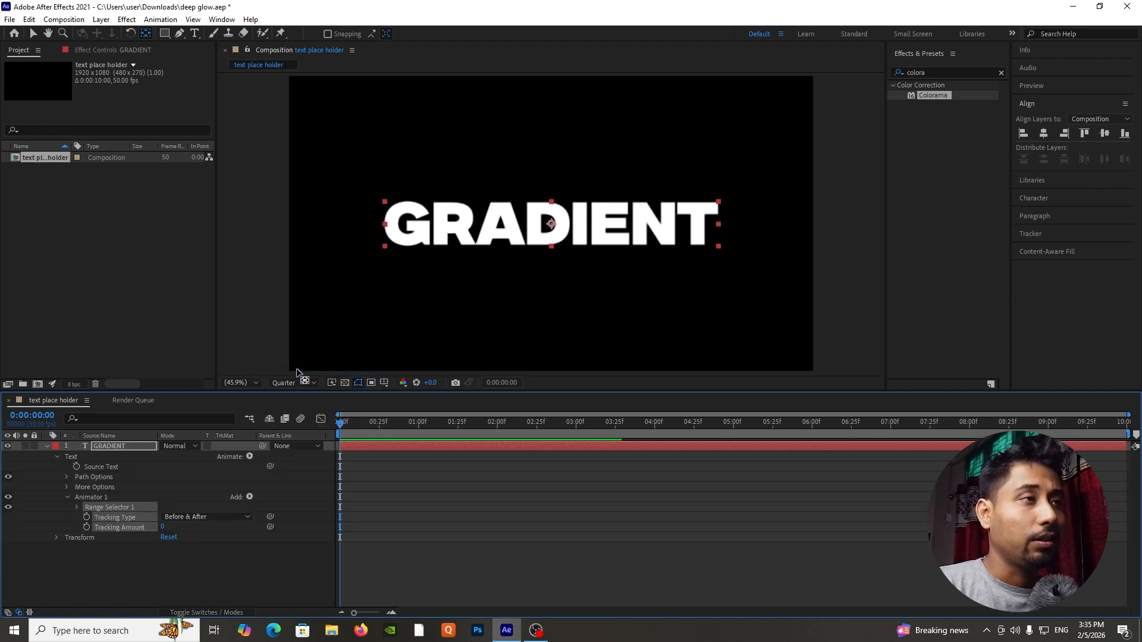
click(114, 554)
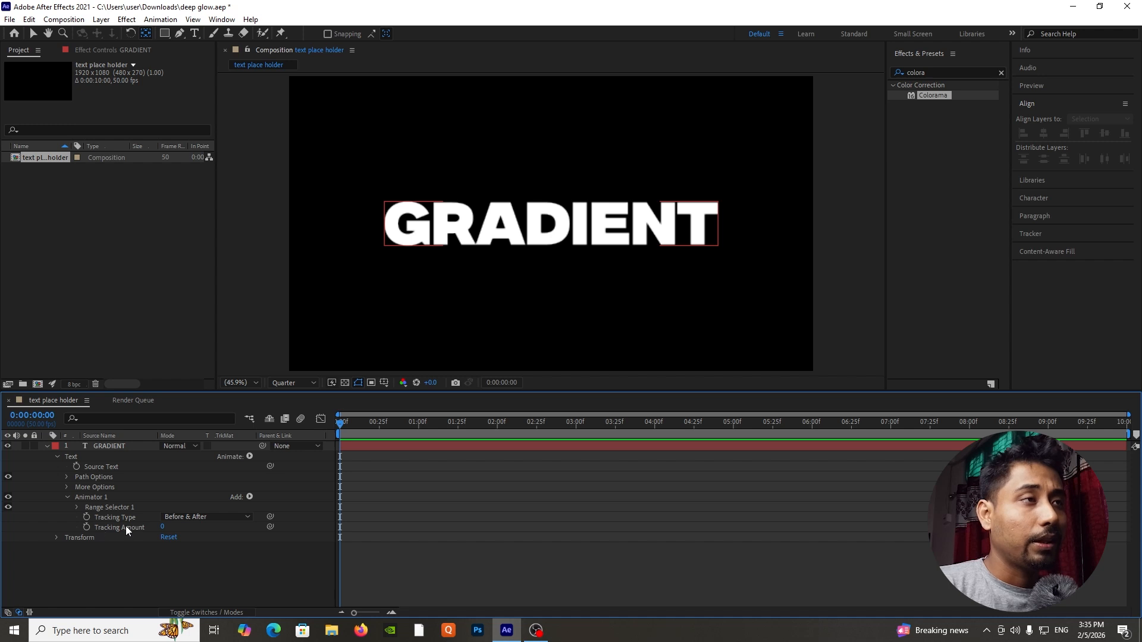
Animate the Tracking Amount from 40 at the start to 0 at 3 seconds and preview the motion.
click(86, 527)
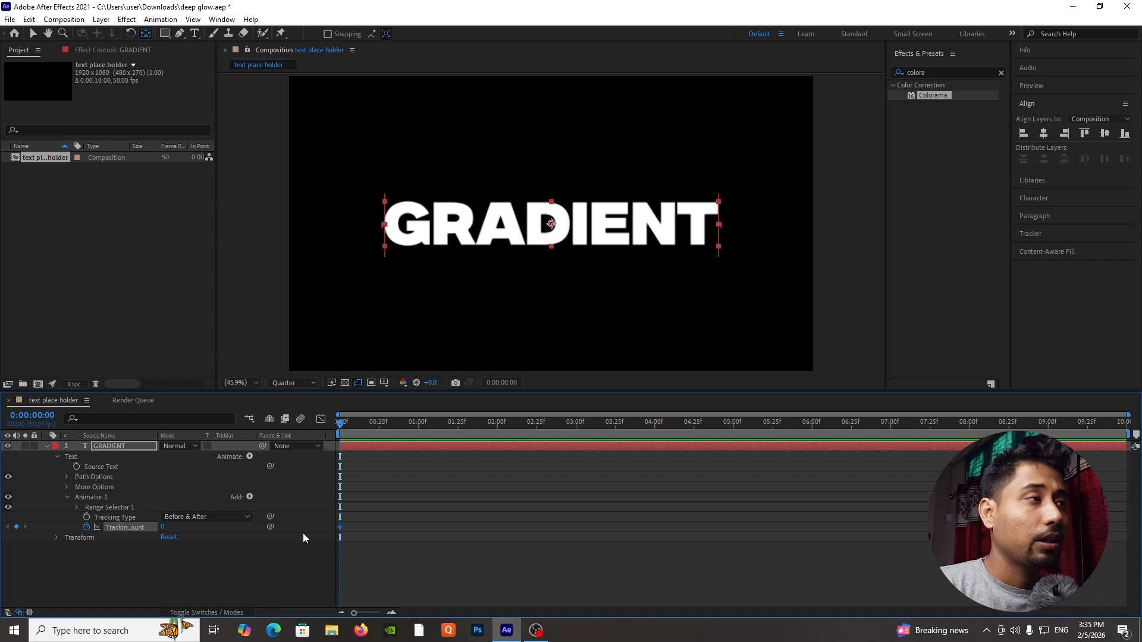
drag(341, 529, 576, 522)
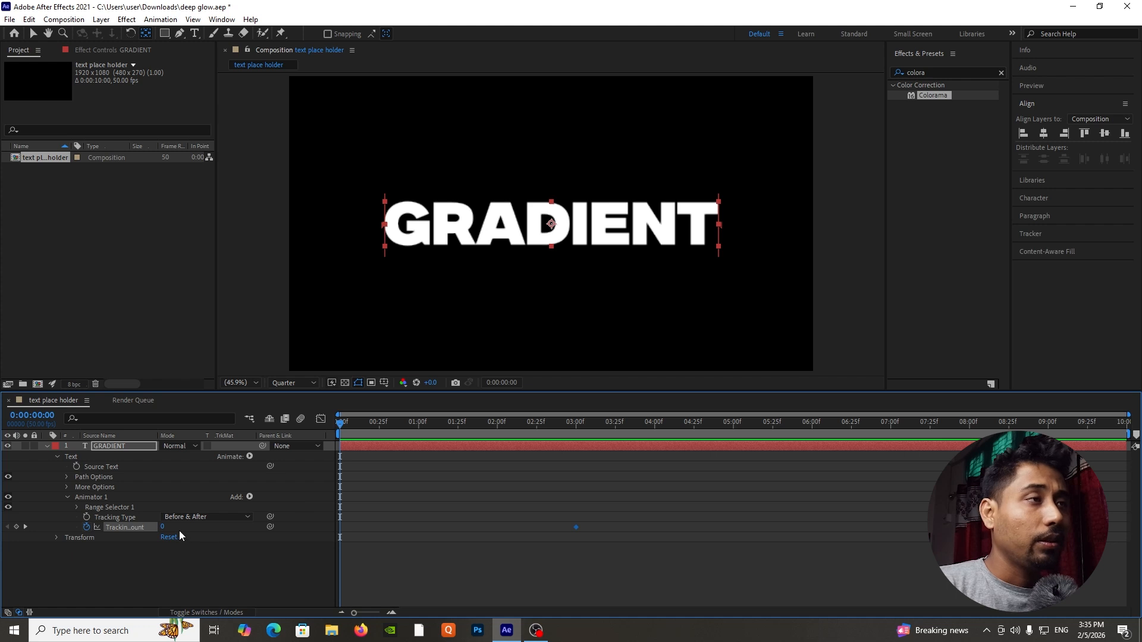
click(163, 527)
text(4)
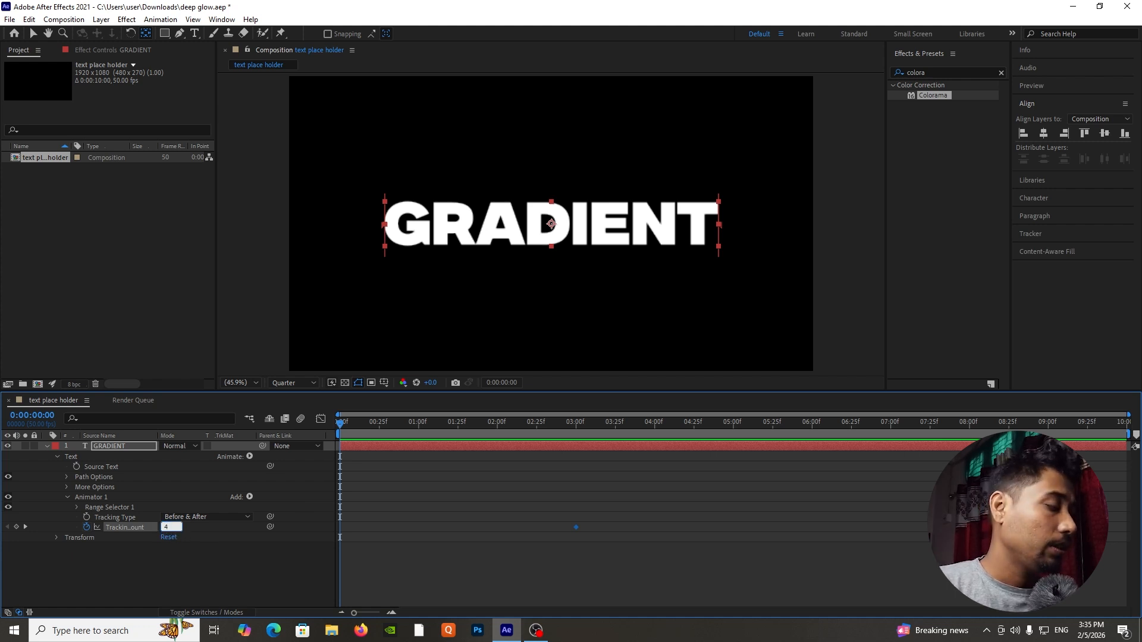
text(0)
key(Return)
key(space)
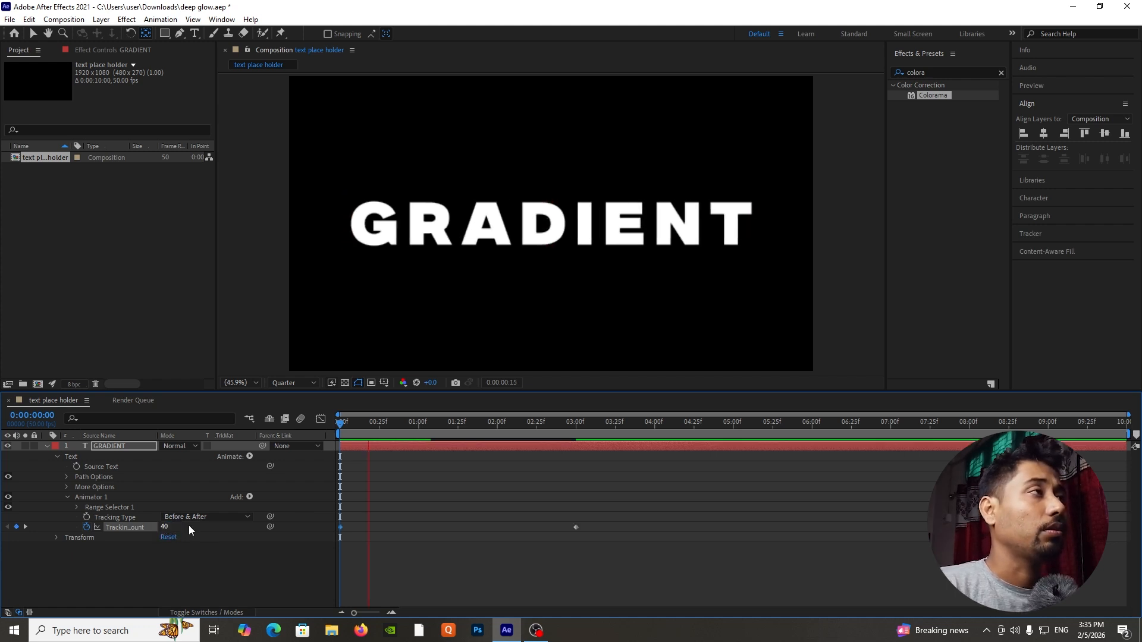
key(space)
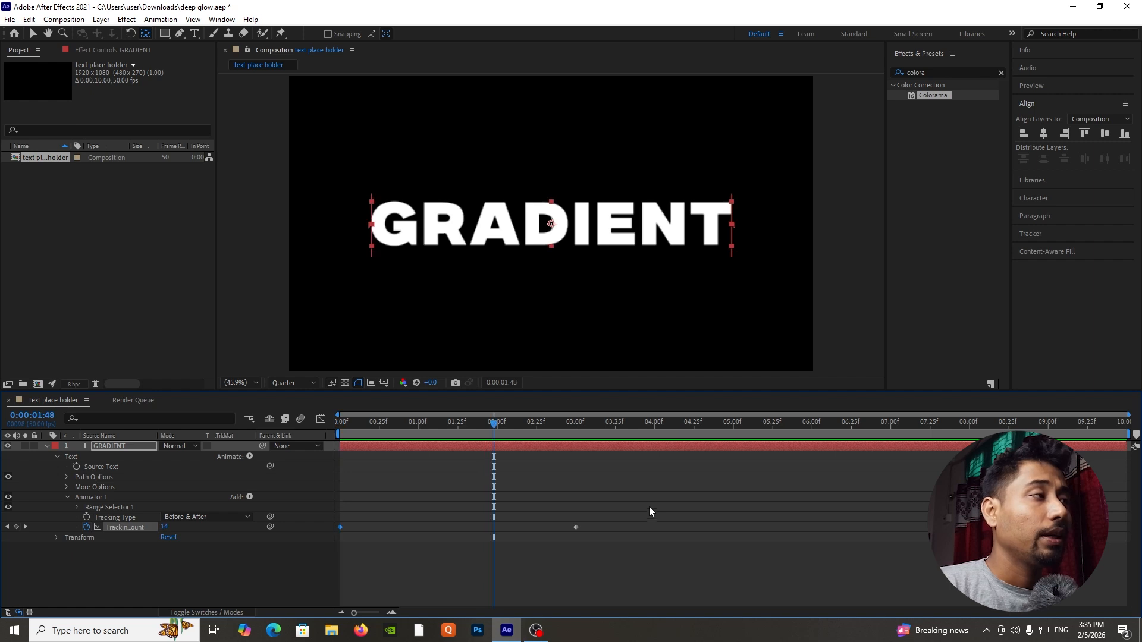
drag(654, 492, 291, 572)
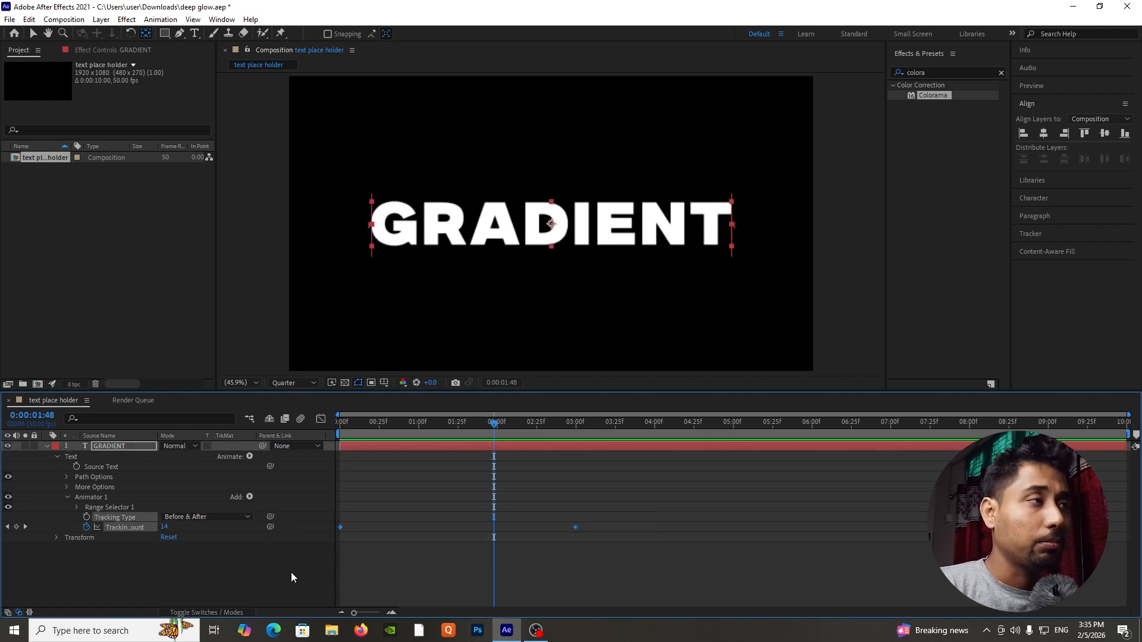
click(321, 419)
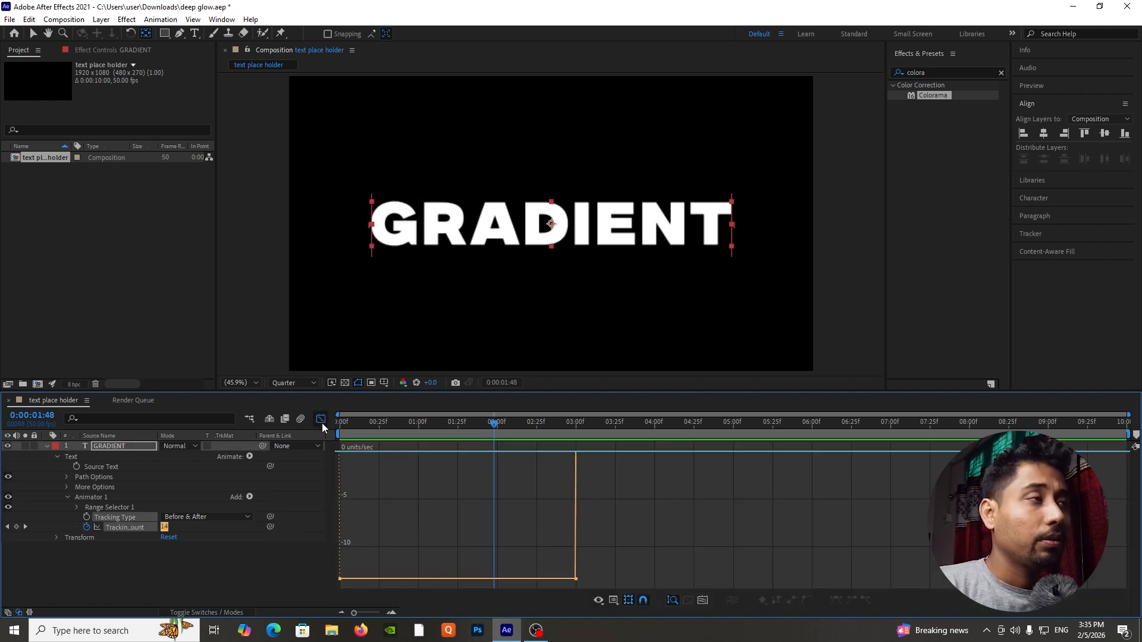
right_click(545, 489)
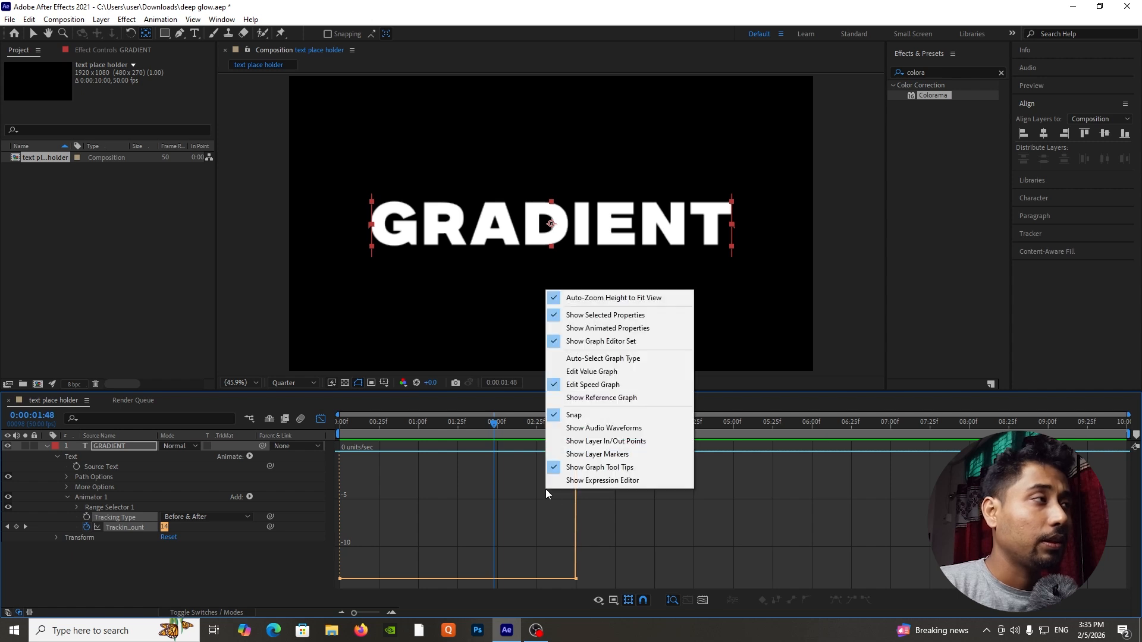
click(592, 385)
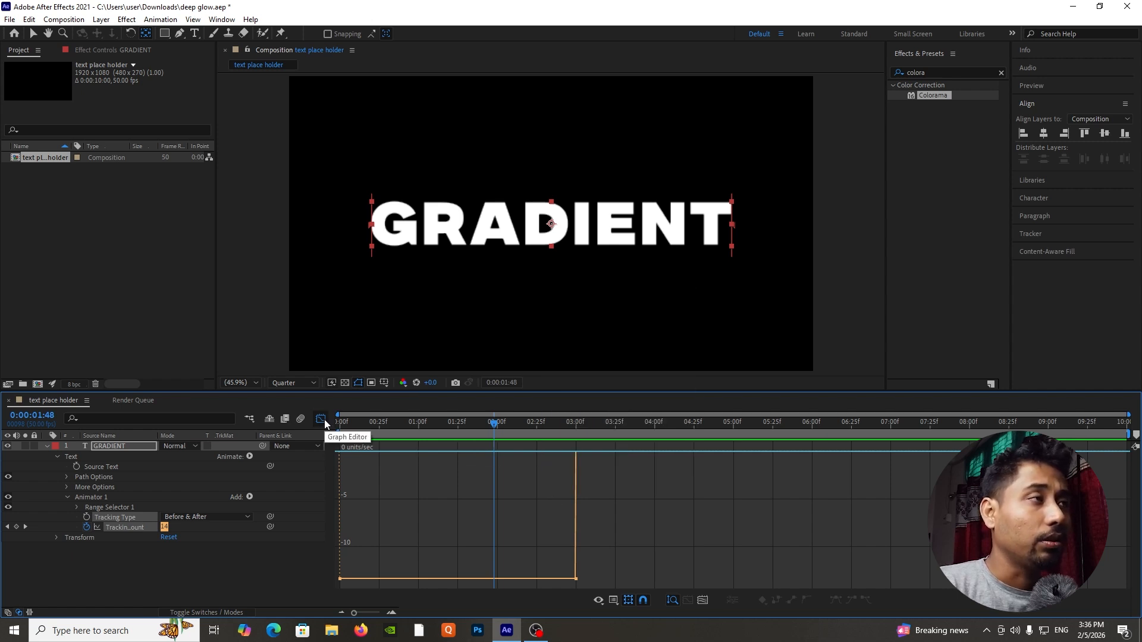
click(323, 419)
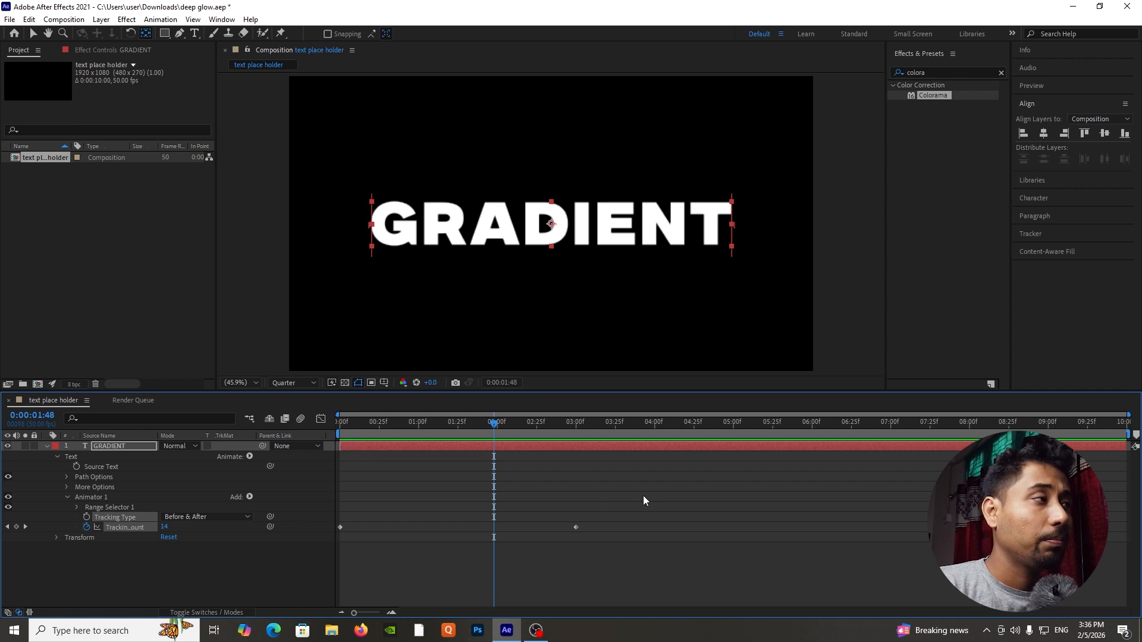
Apply Easy Ease to both Tracking Amount keyframes, extend the end keyframe's influence in the speed graph for a fast start and slow finish, and preview.
drag(644, 495, 317, 580)
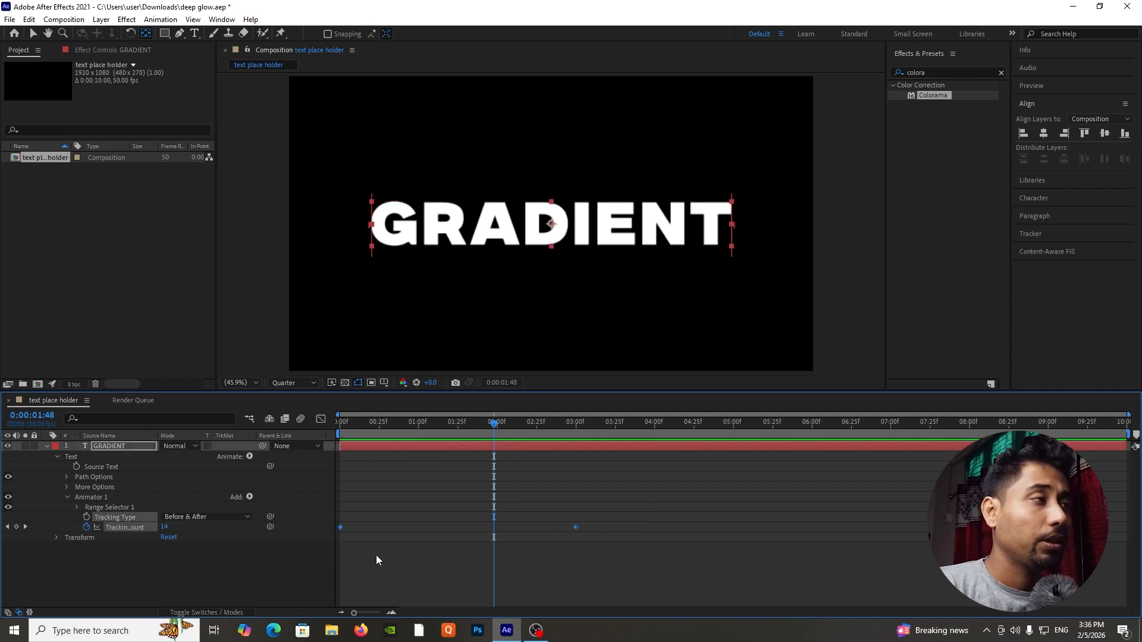
key(F9)
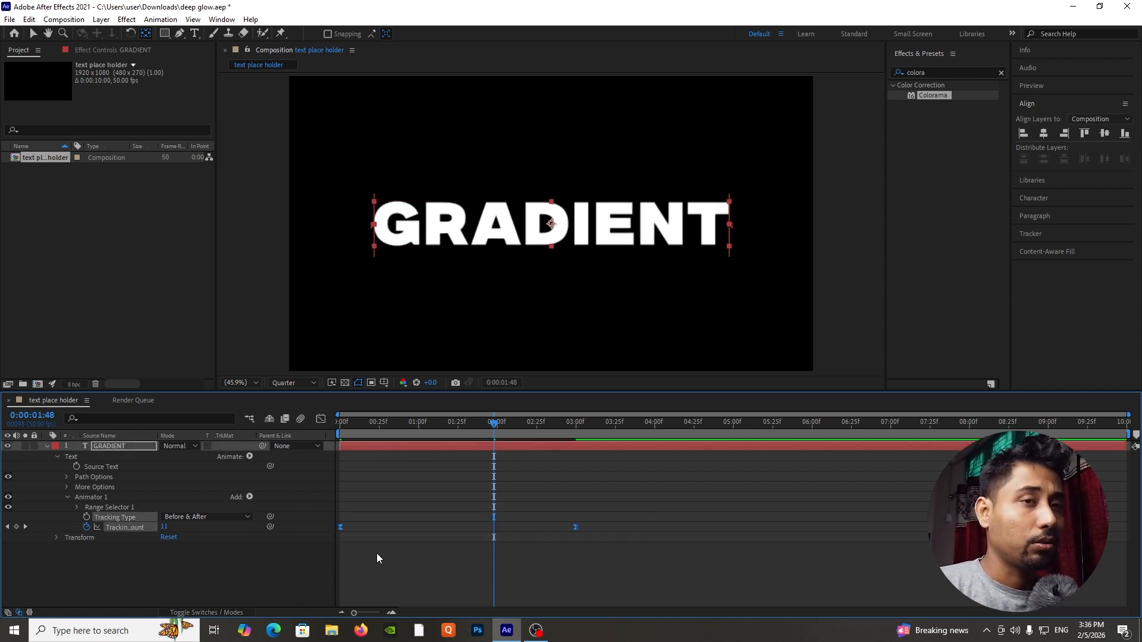
click(321, 420)
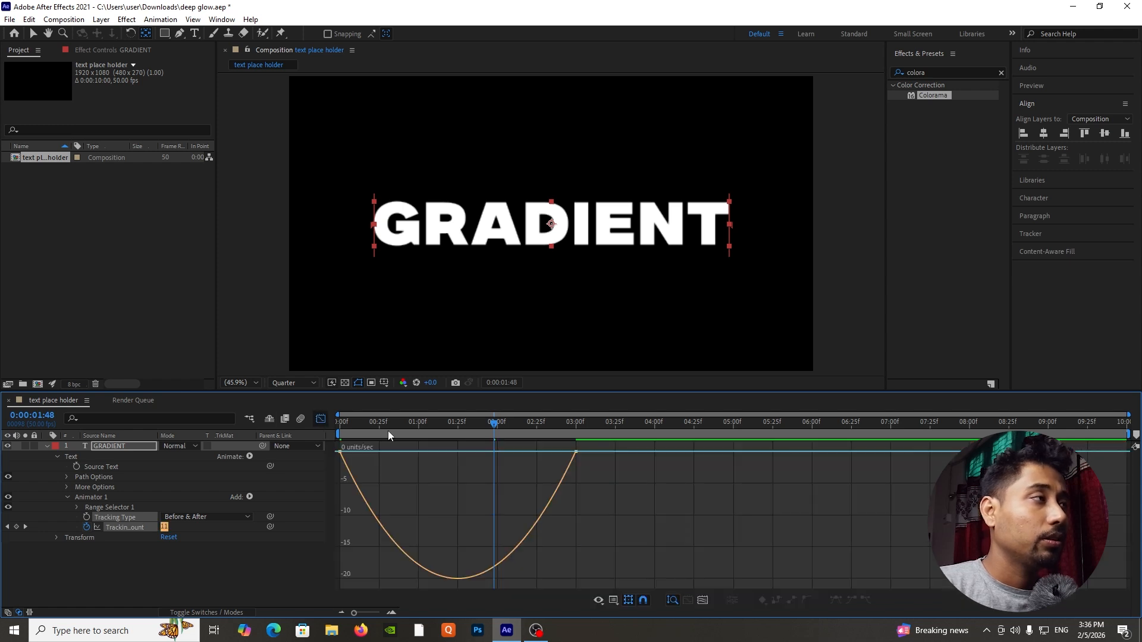
click(575, 452)
drag(535, 453, 477, 454)
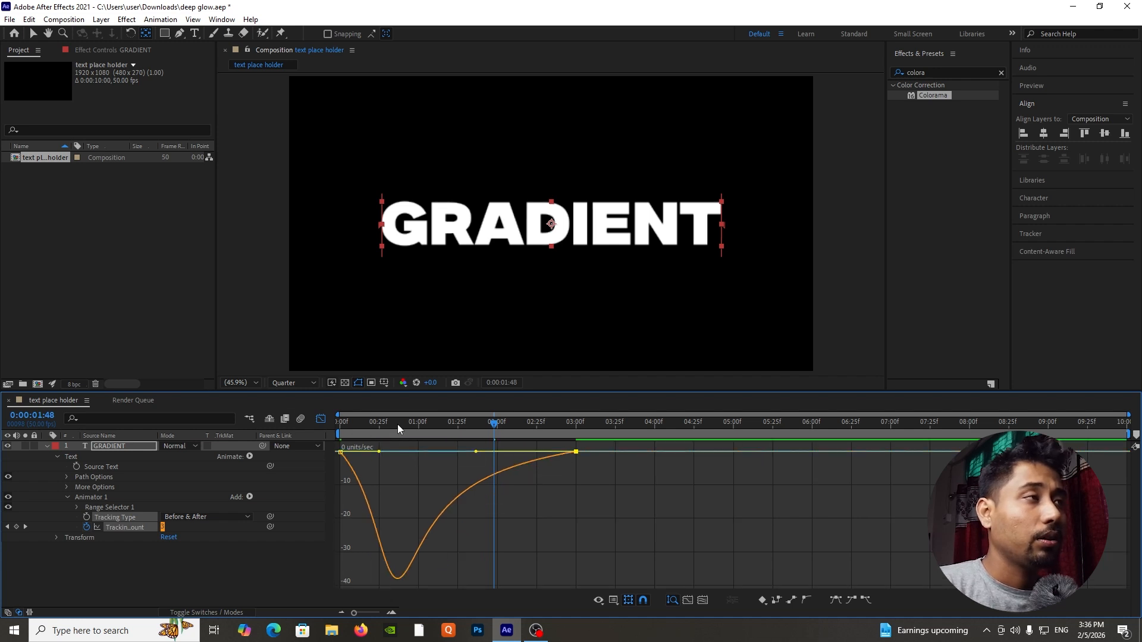
click(319, 418)
key(Home)
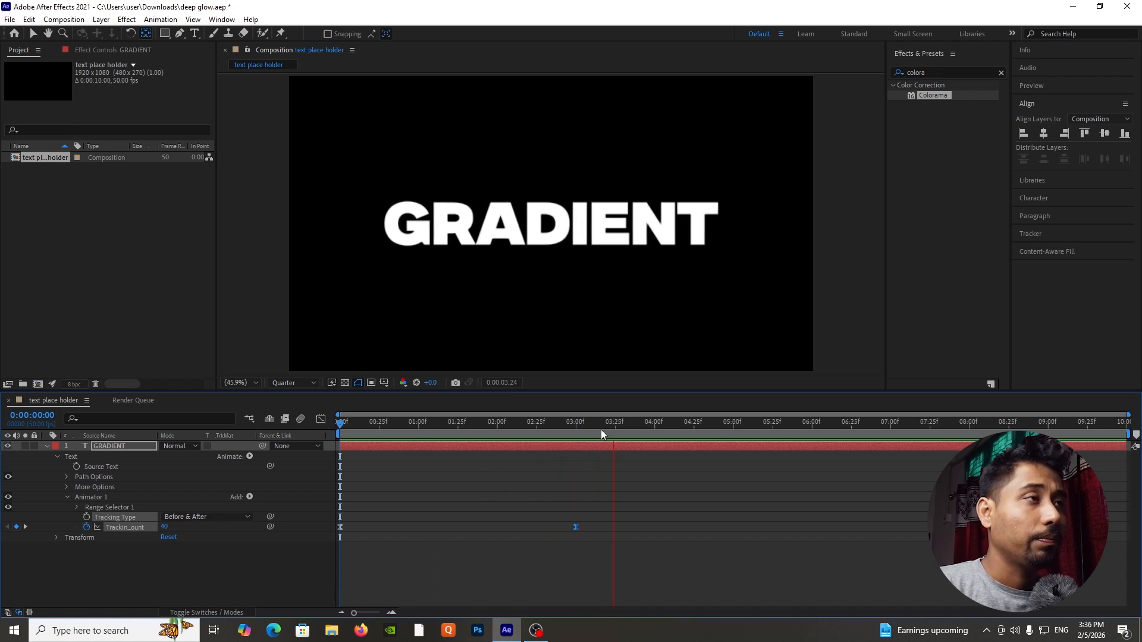
key(space)
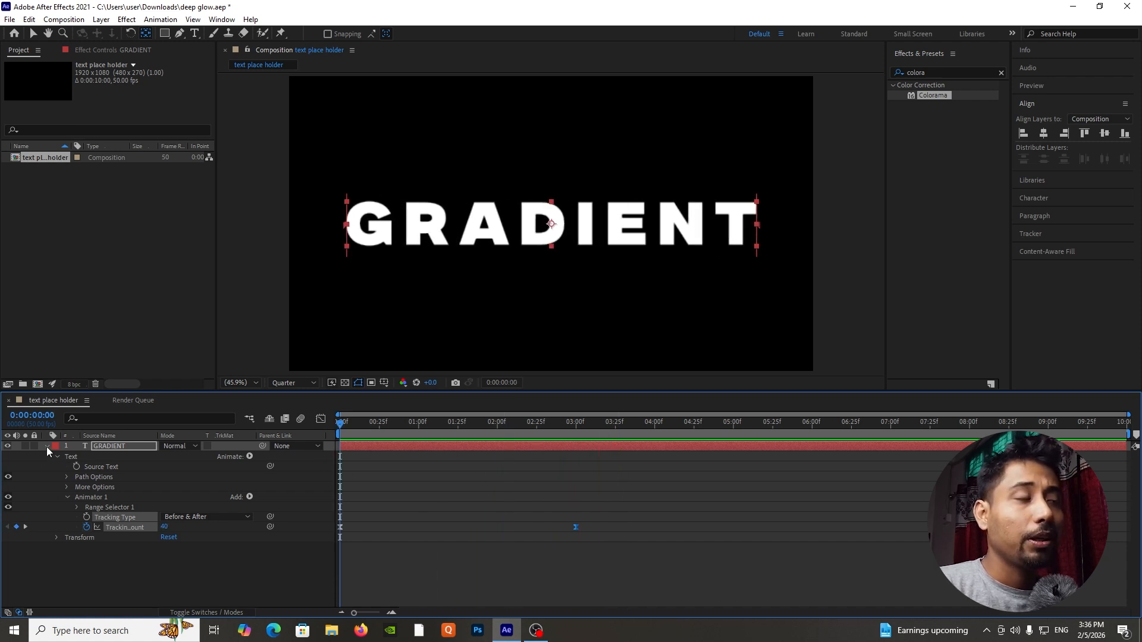
Collapse the GRADIENT layer's properties and create a black 1920 × 1080 px solid named map above it.
click(46, 447)
click(232, 517)
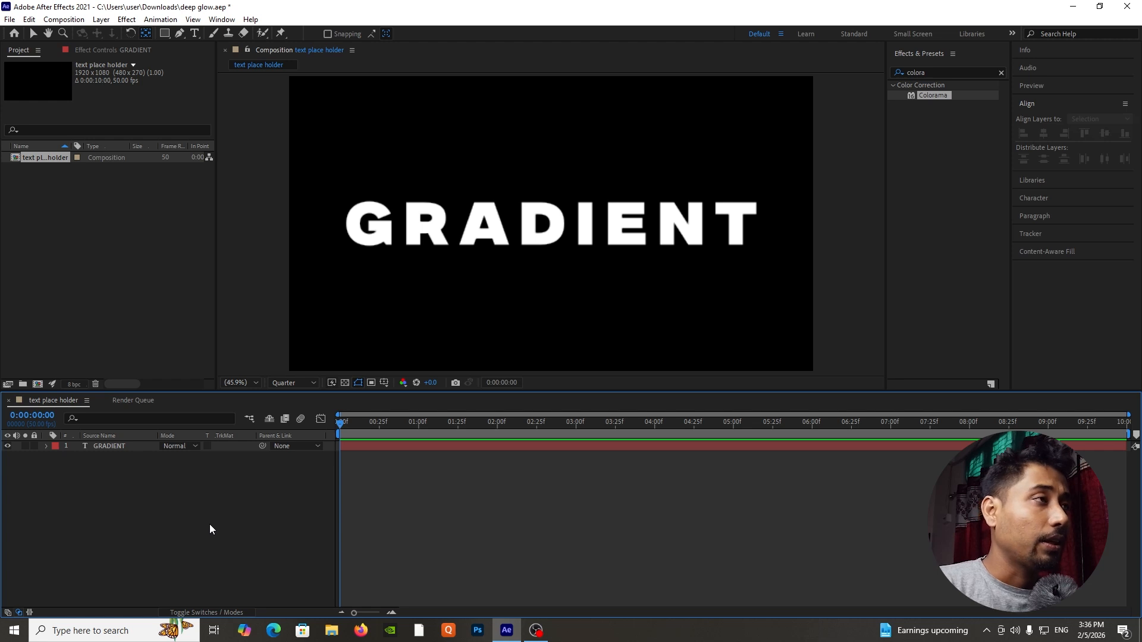
right_click(210, 523)
mouse_move(292, 381)
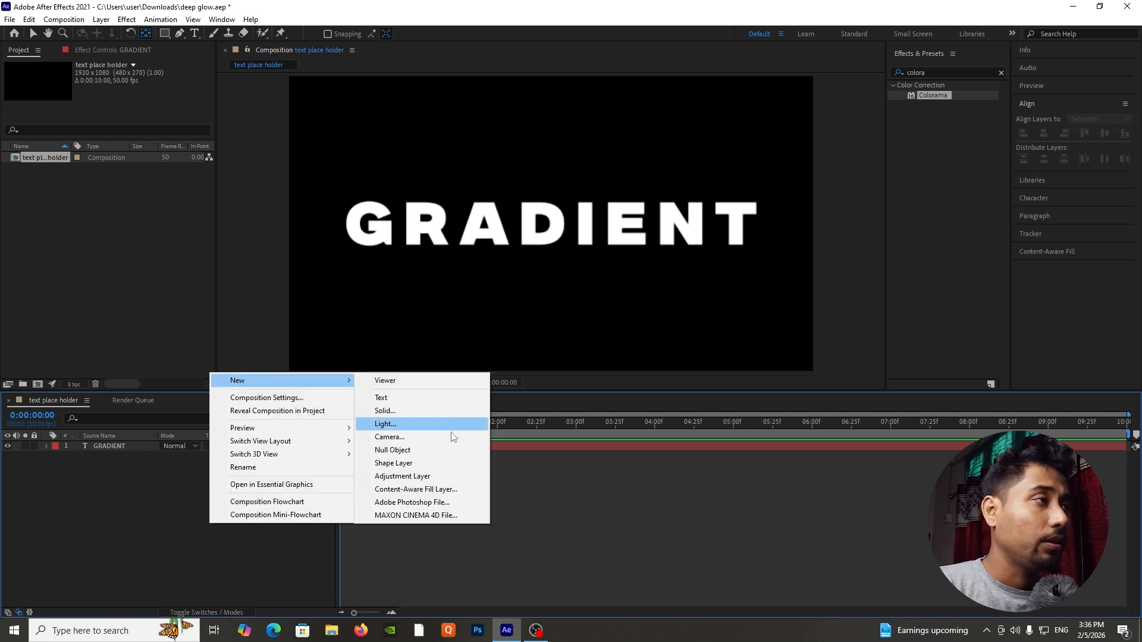
click(427, 411)
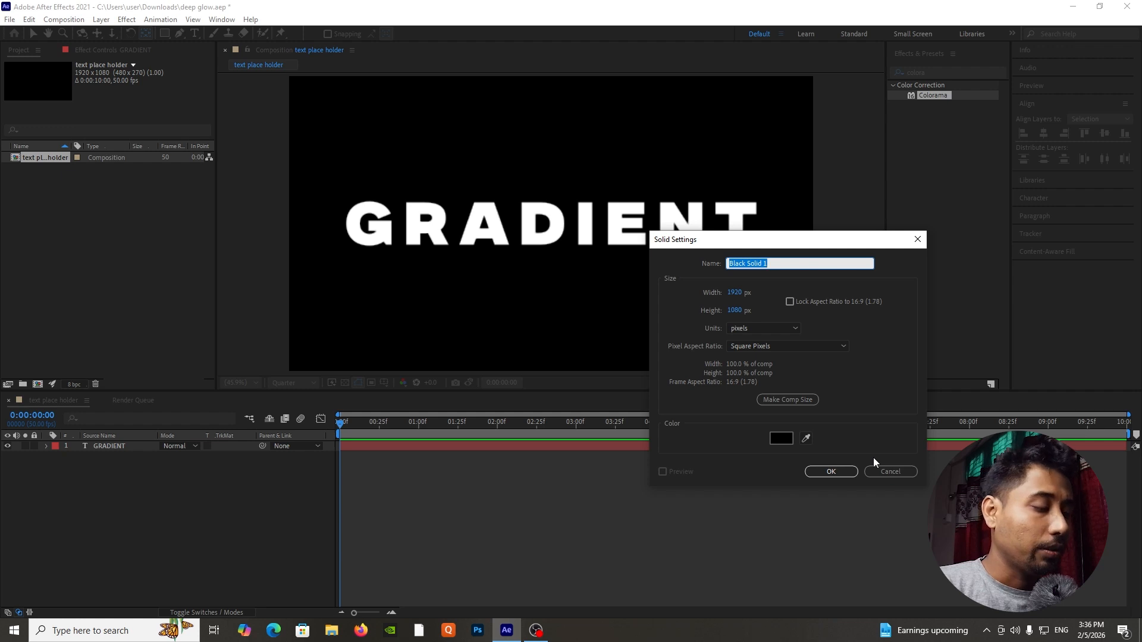
text(map)
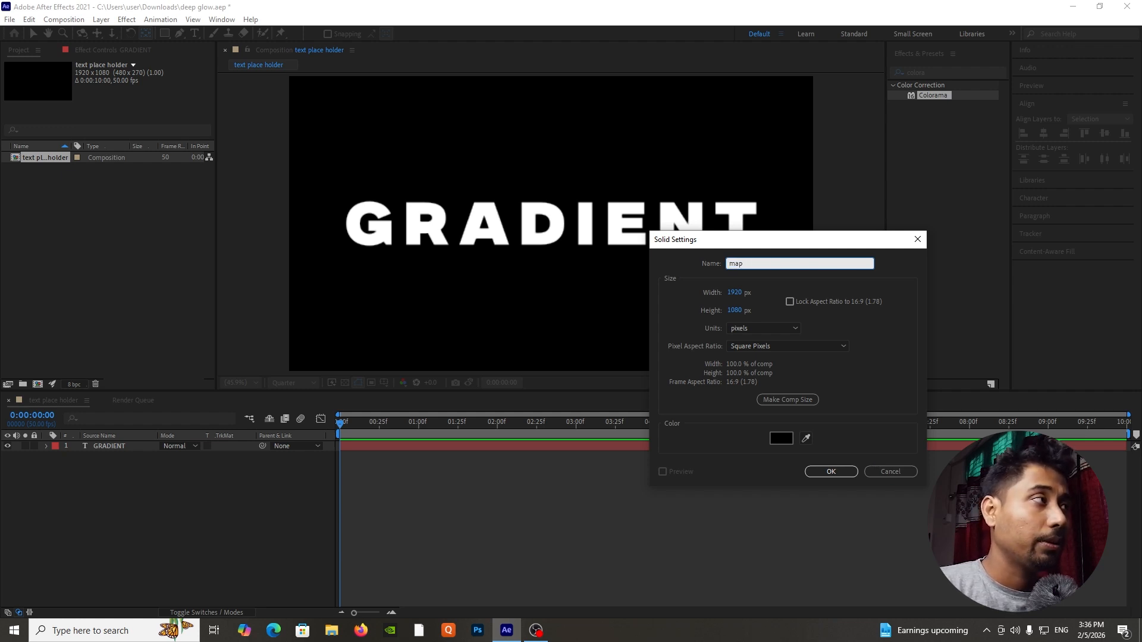
click(781, 438)
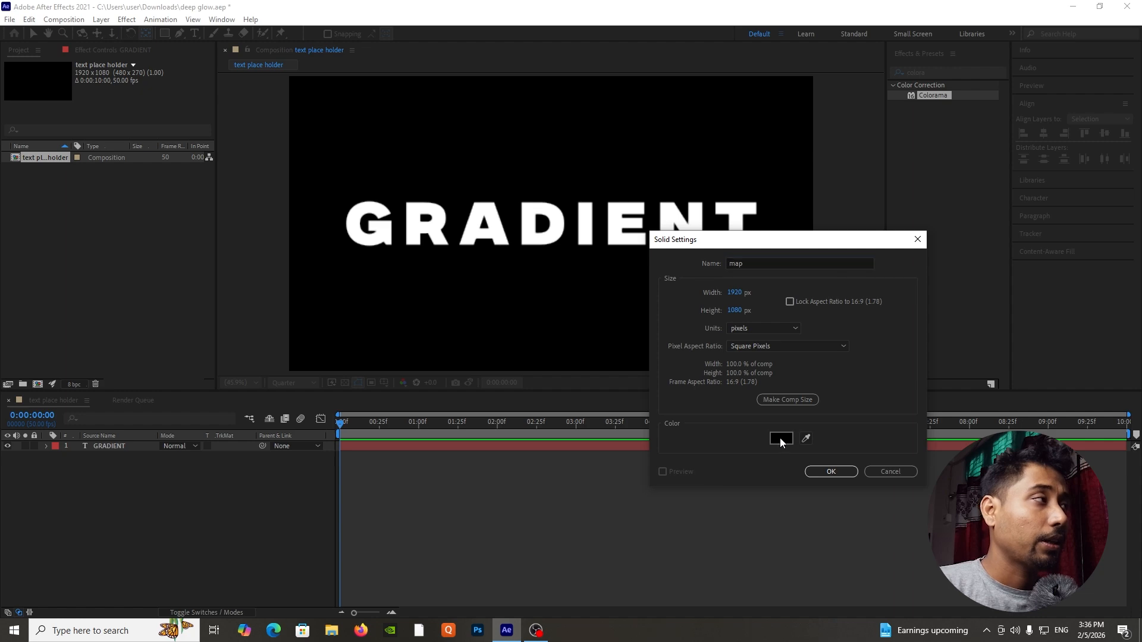
click(893, 353)
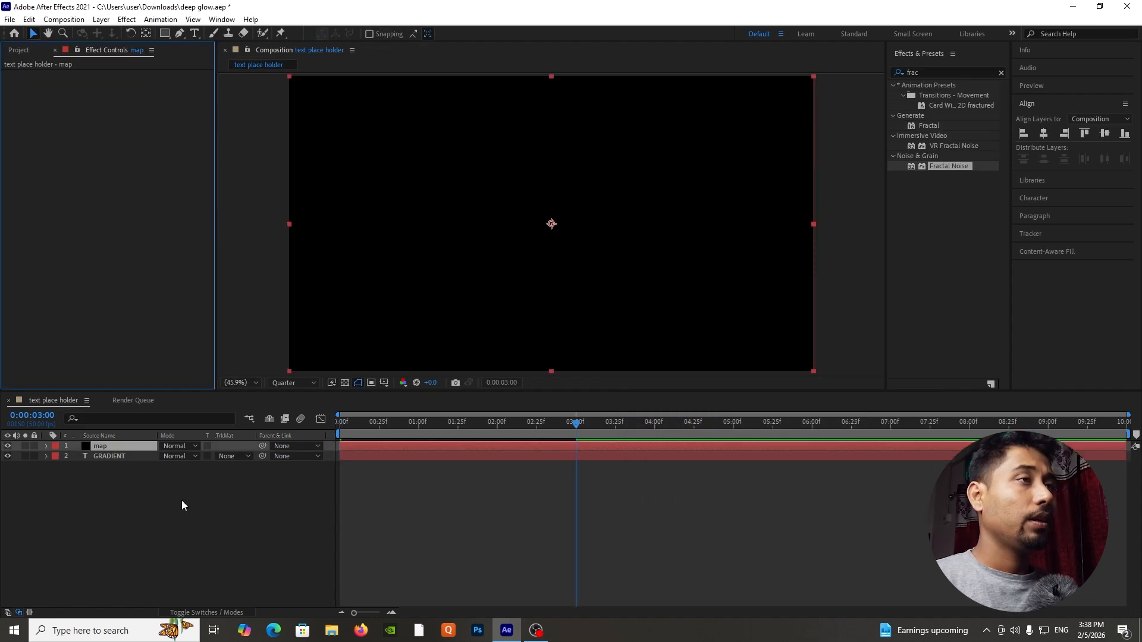
click(182, 506)
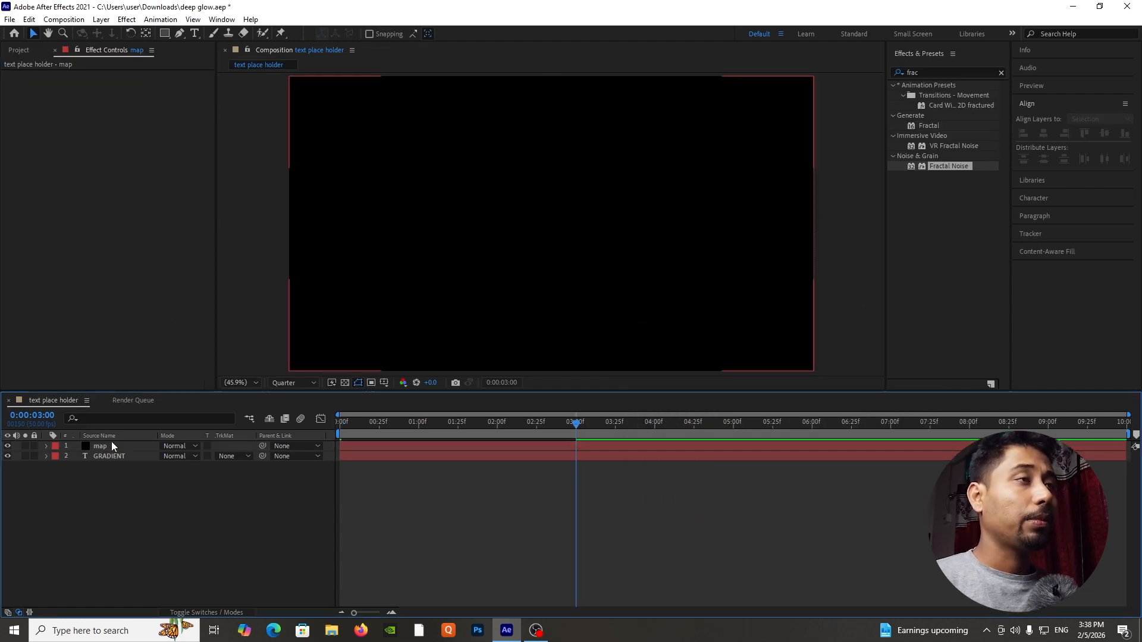
Apply the Fractal Noise effect to the map solid and set its Fractal Type to Max.
click(112, 444)
click(222, 19)
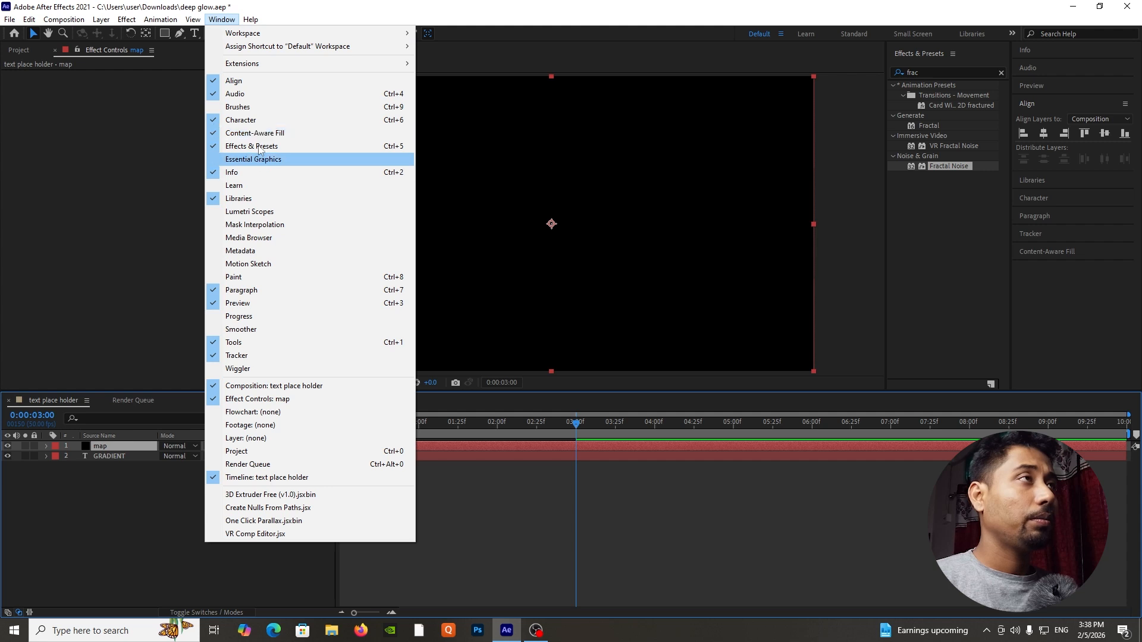
click(145, 468)
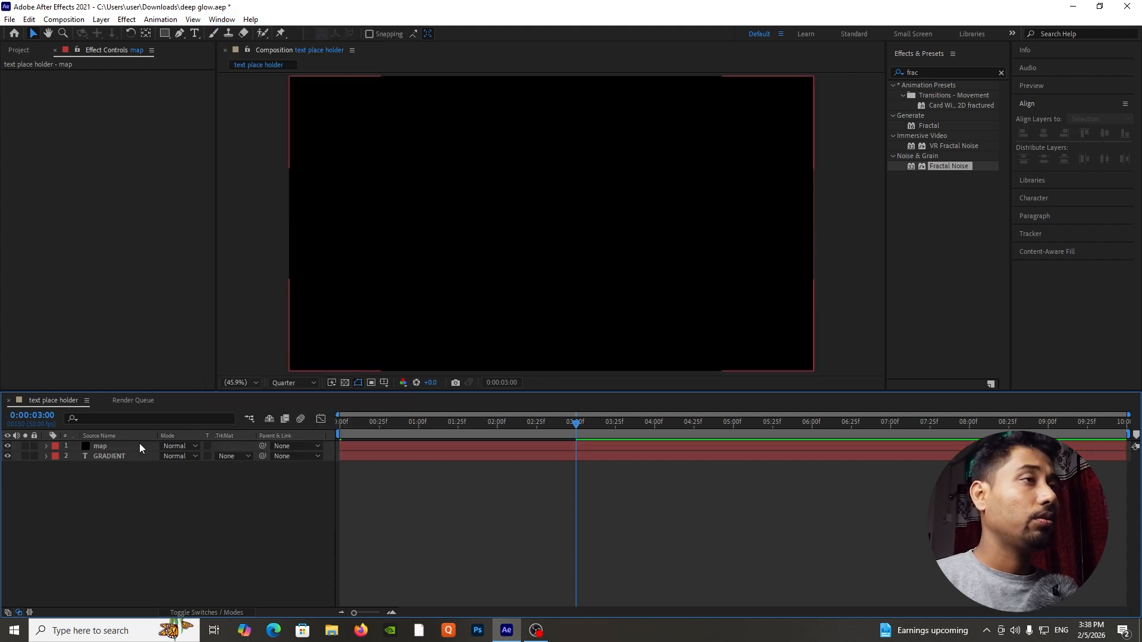
click(139, 443)
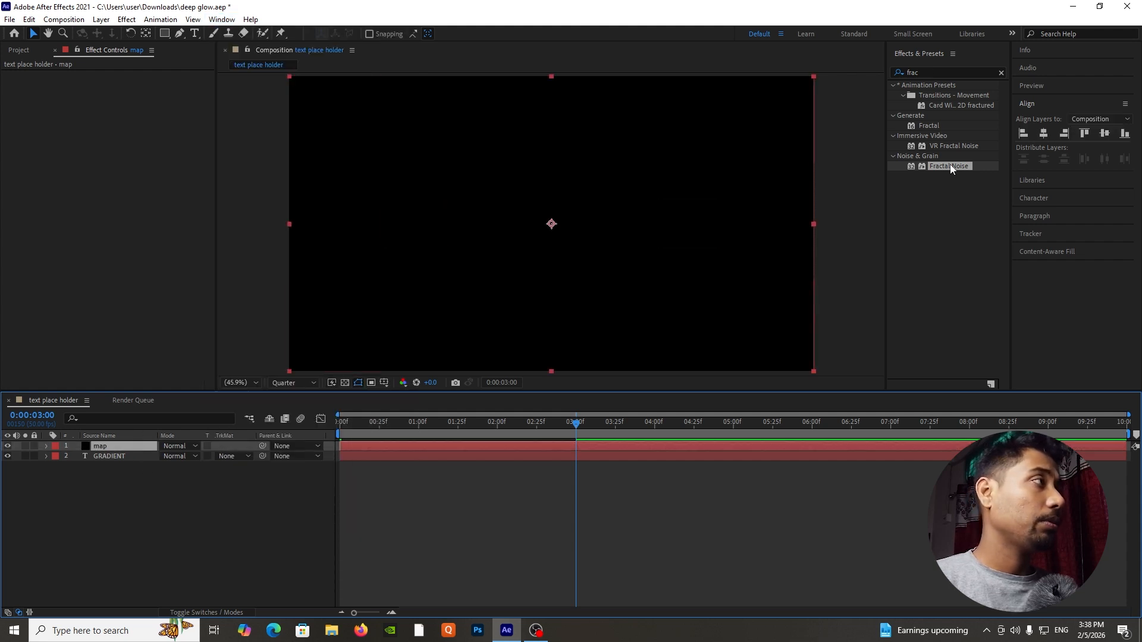
drag(950, 166, 129, 443)
click(156, 86)
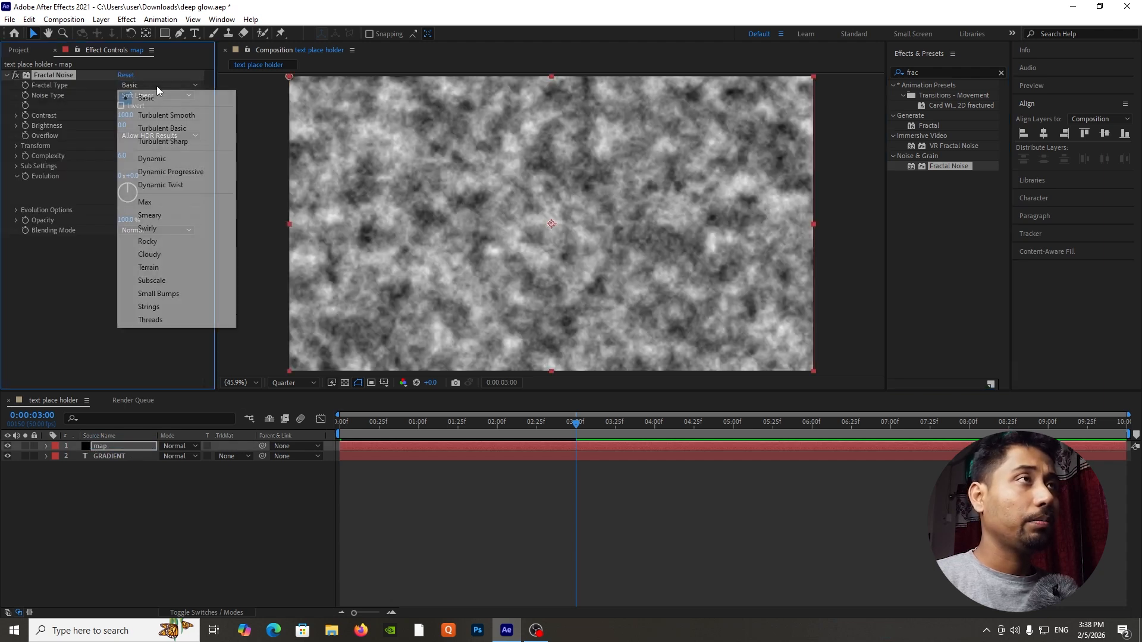
click(145, 201)
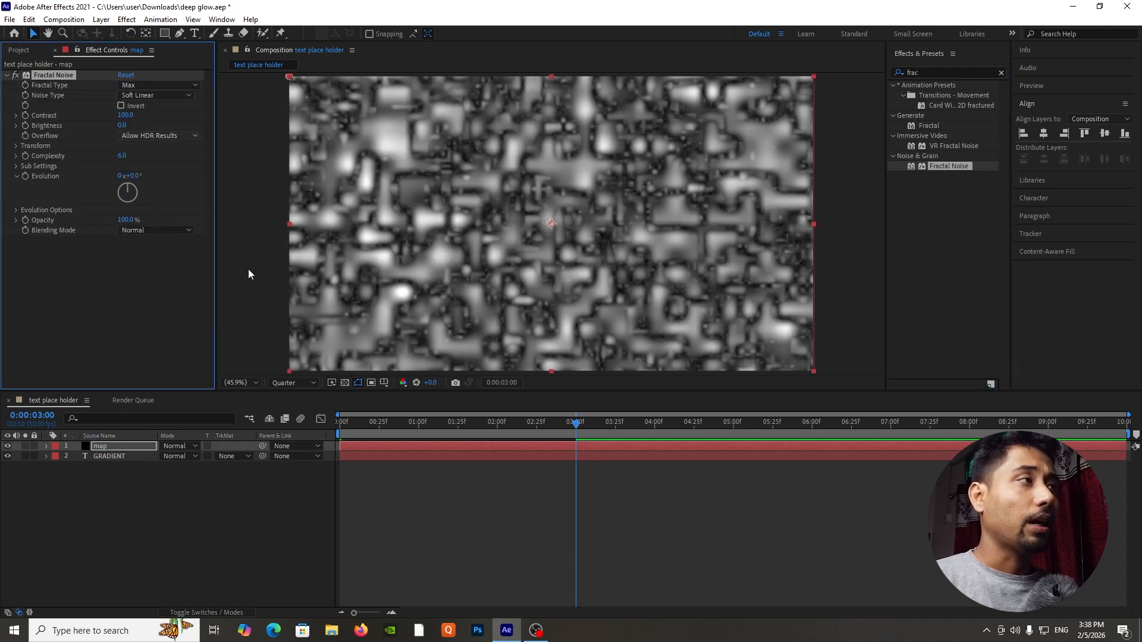
Animate the Fractal Noise Contrast from 60 at the start to 550 at 0:00:02:49 and preview the change.
drag(437, 425, 326, 437)
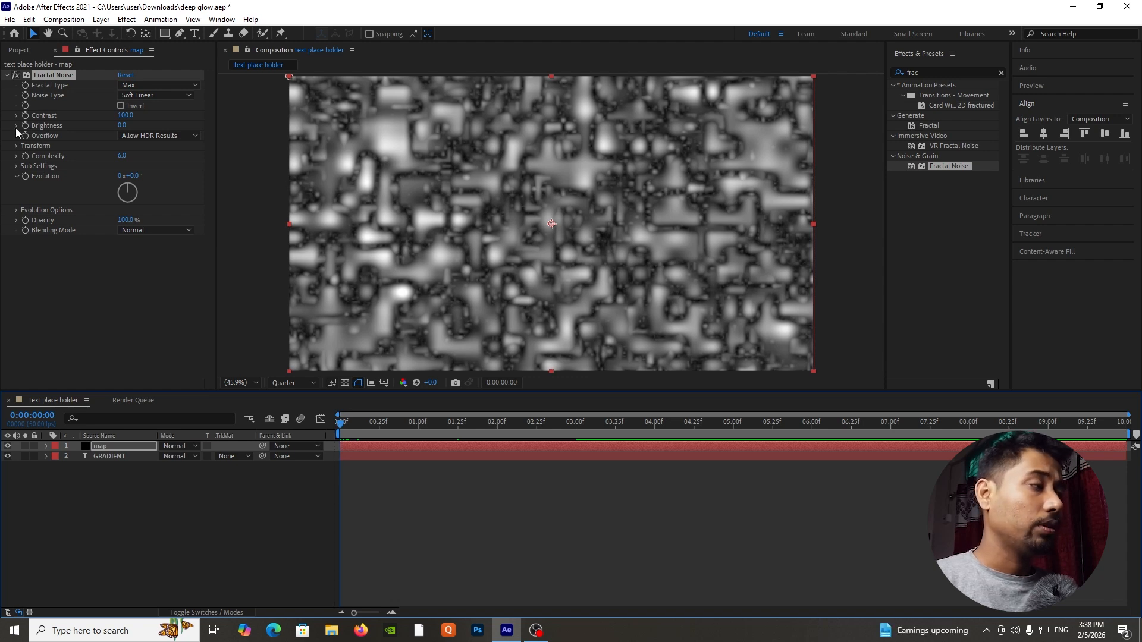
click(125, 116)
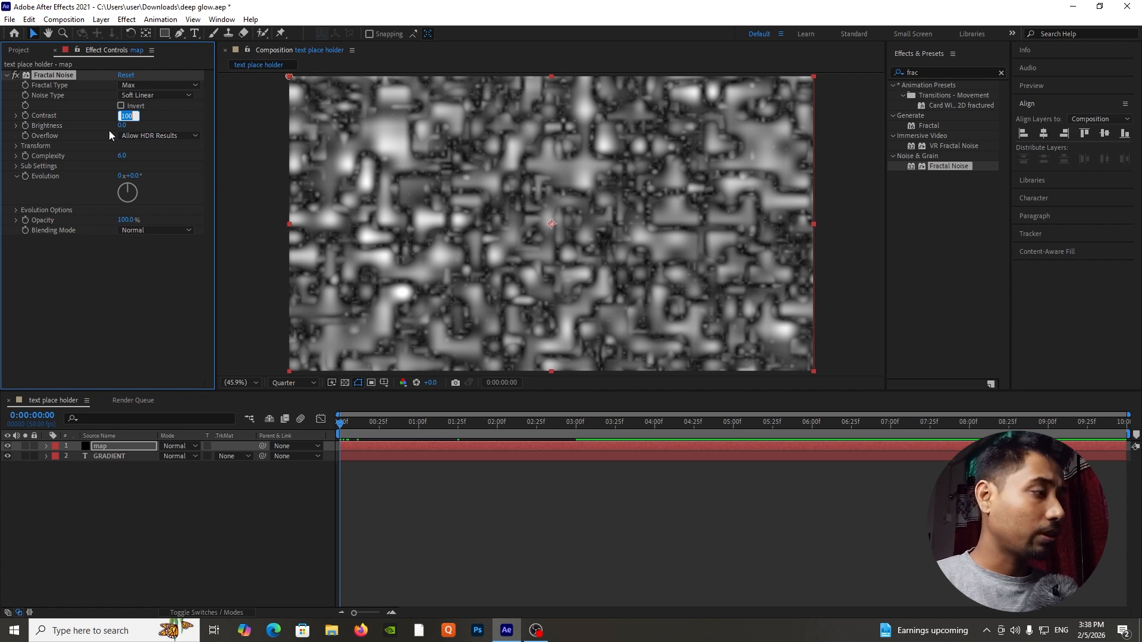
text(60.)
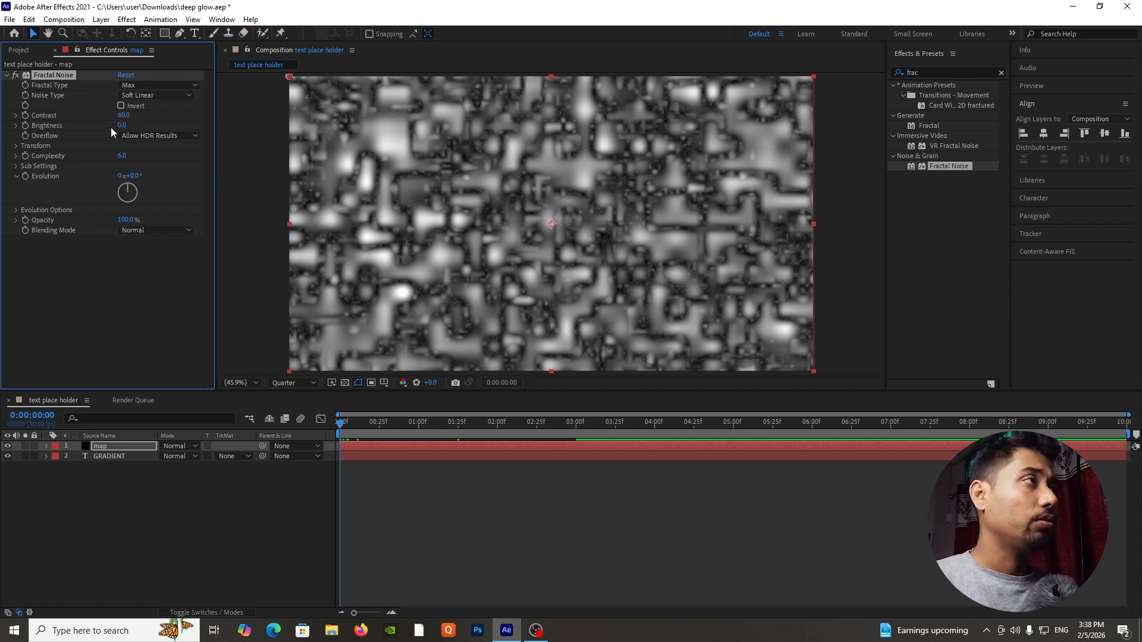
click(24, 115)
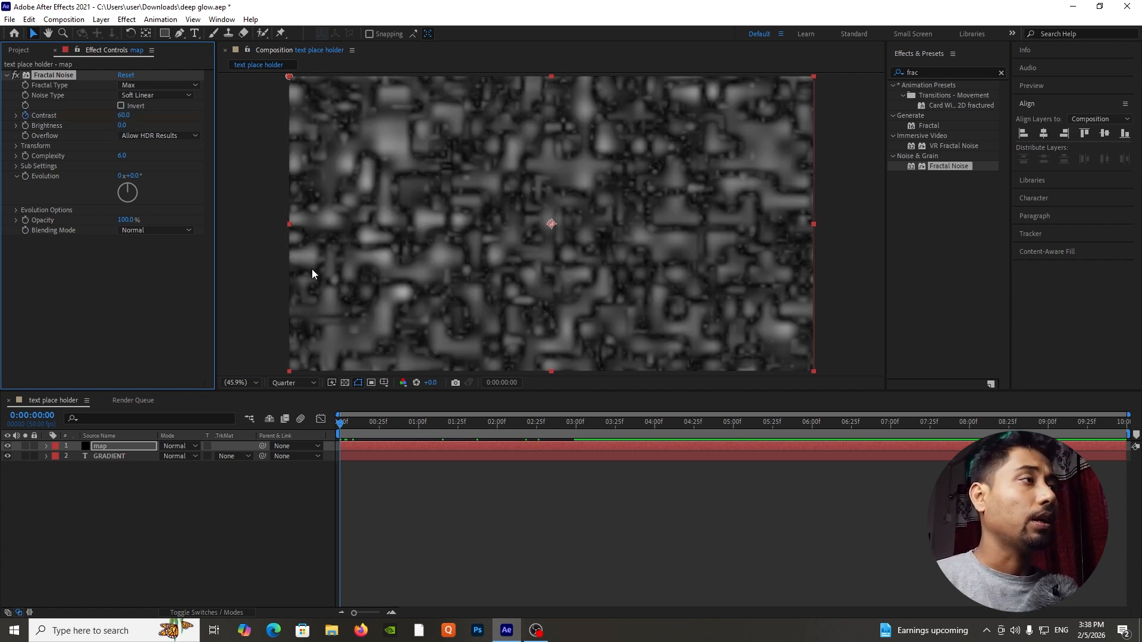
drag(428, 421, 574, 422)
click(122, 116)
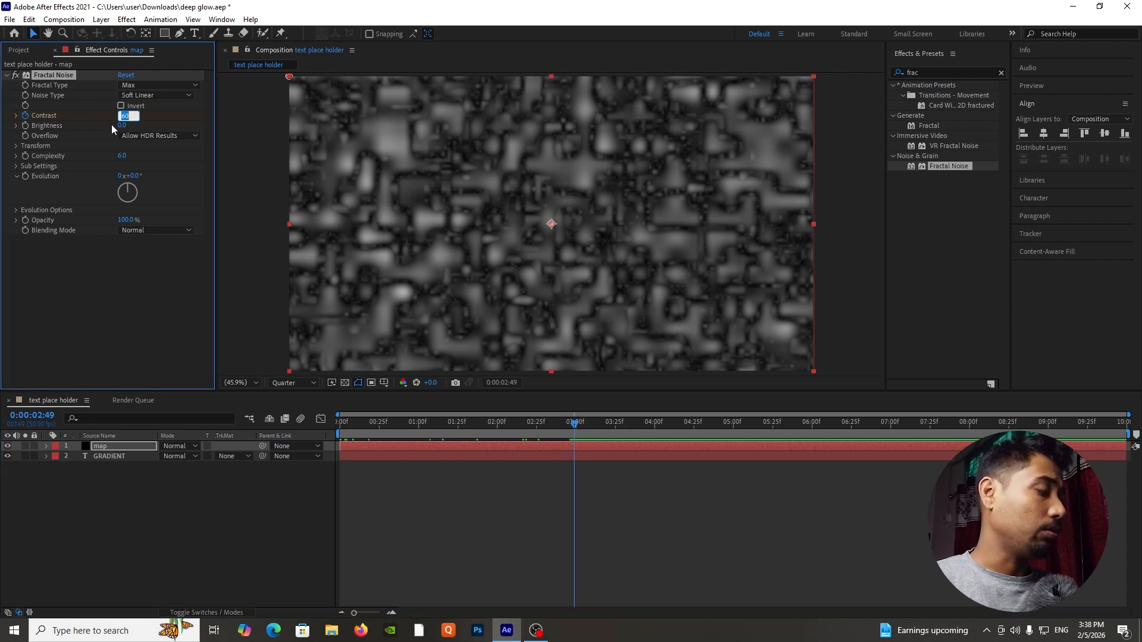
text(550)
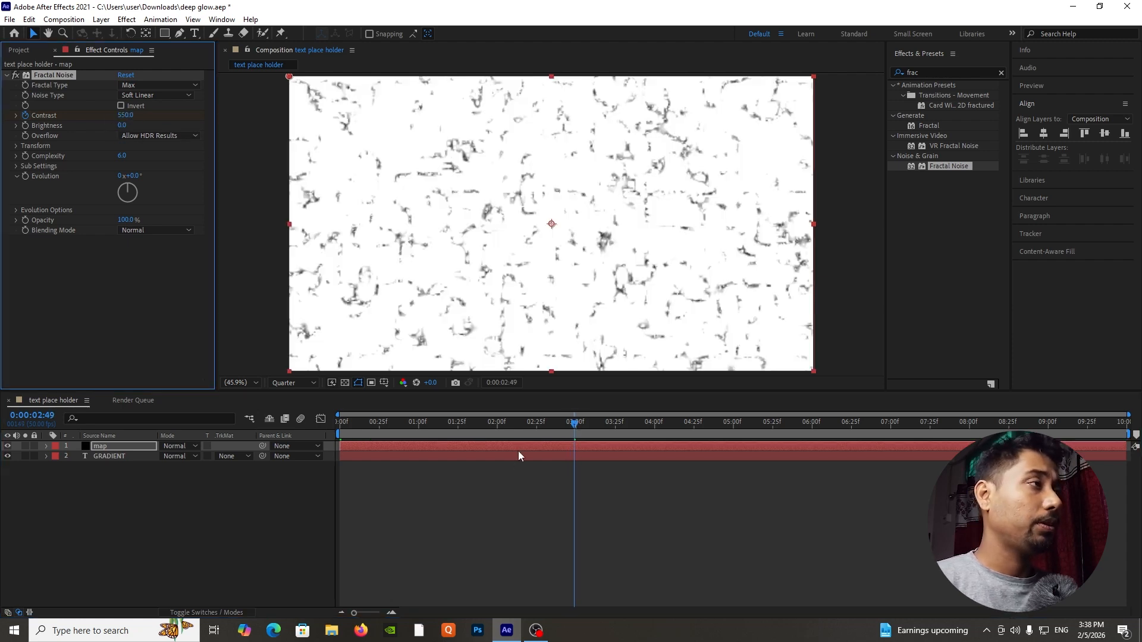
key(space)
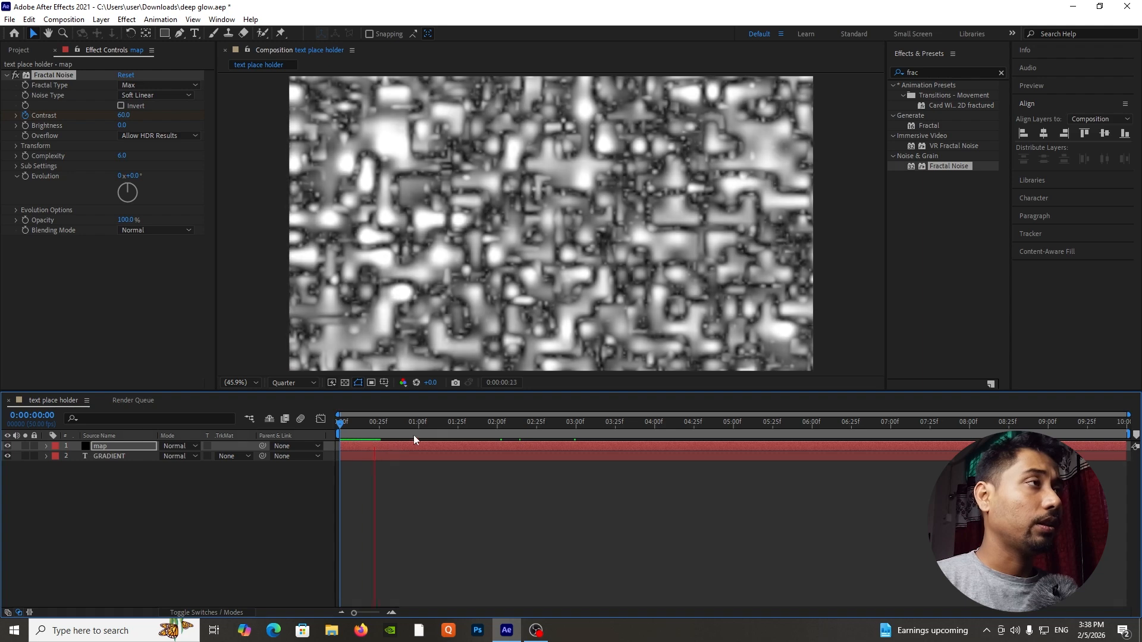
click(511, 424)
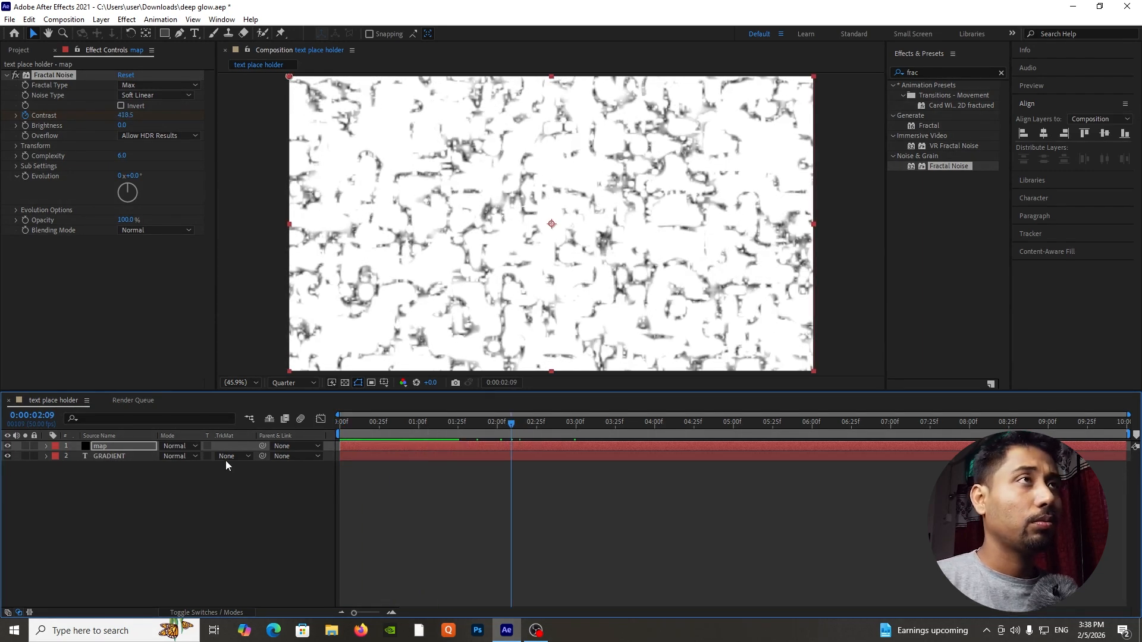
Set the Fractal Noise Scale to 180 in its transform settings and scrub the timeline to check the pattern.
click(15, 146)
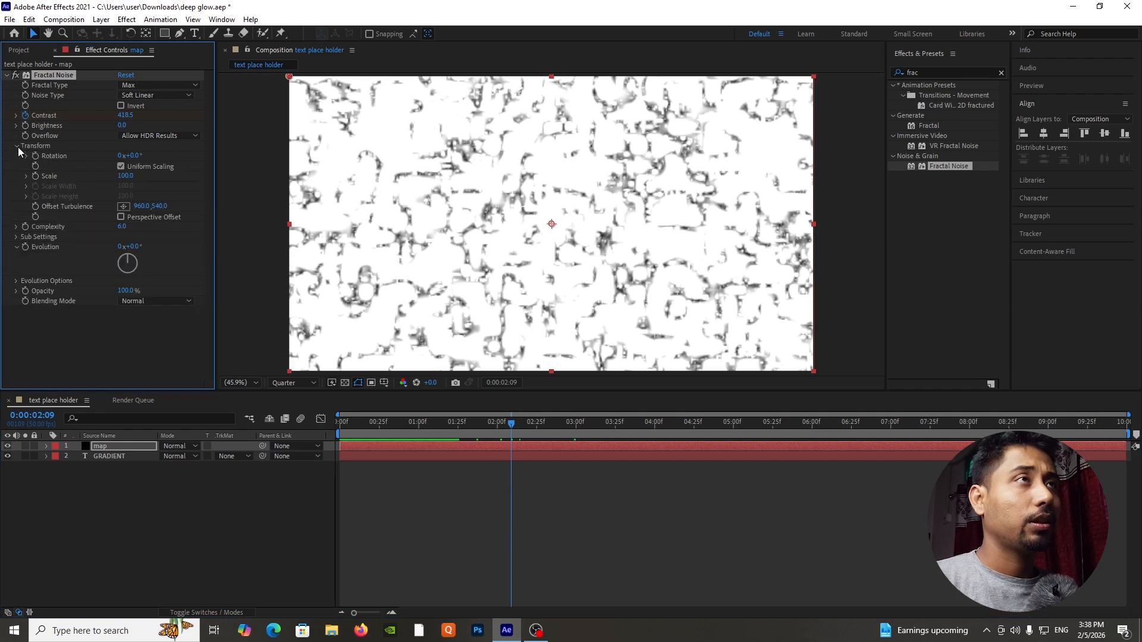
click(125, 176)
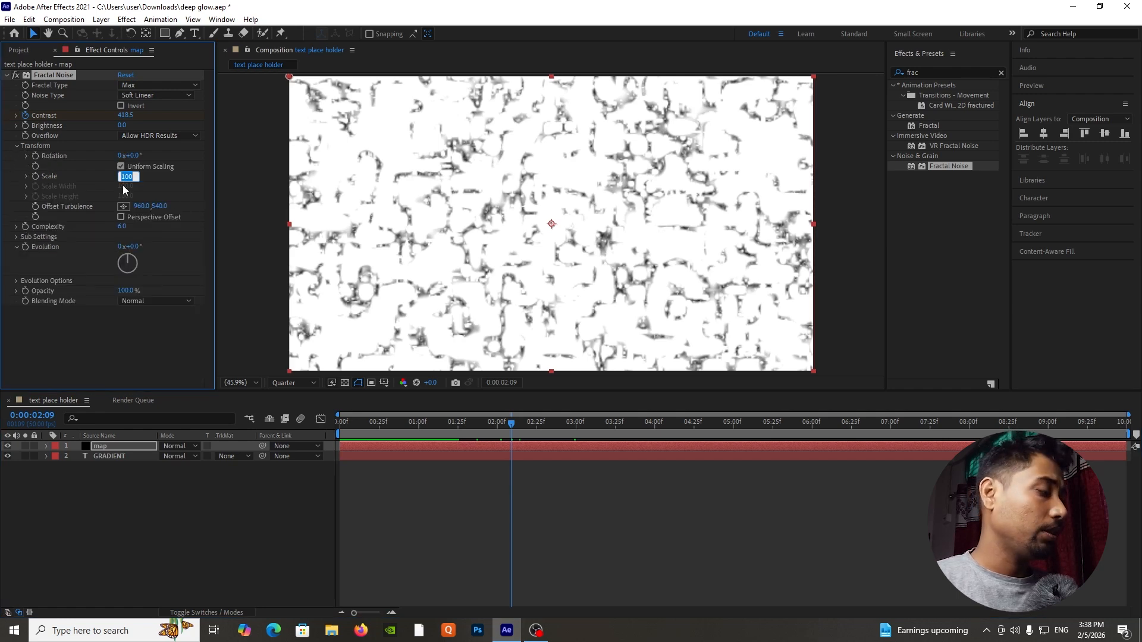
text(180)
key(Return)
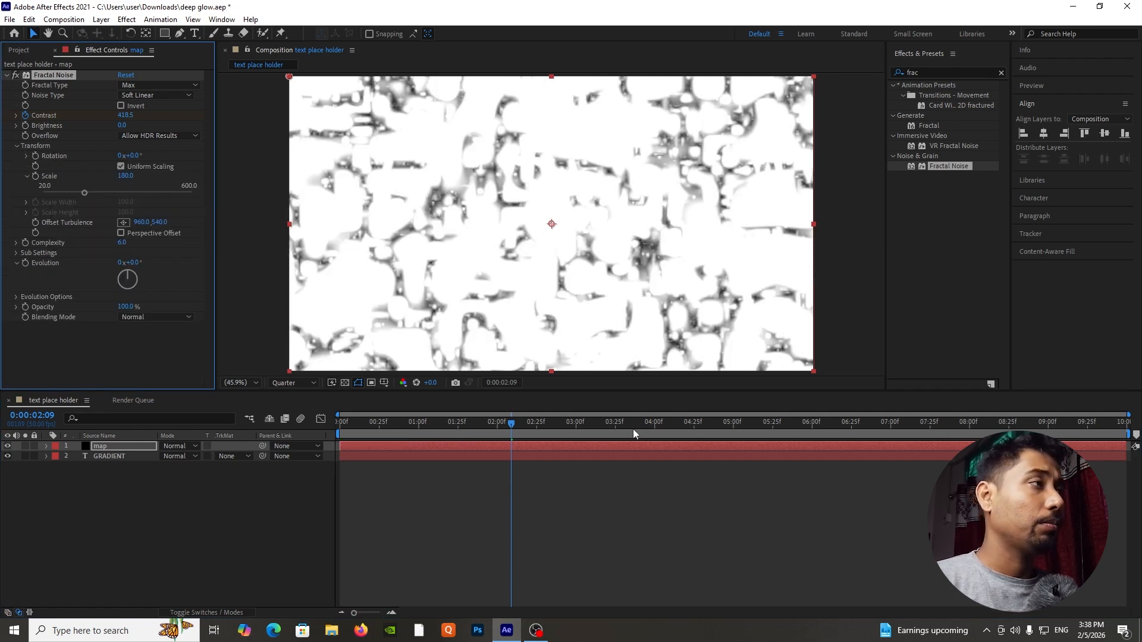
drag(503, 423, 435, 469)
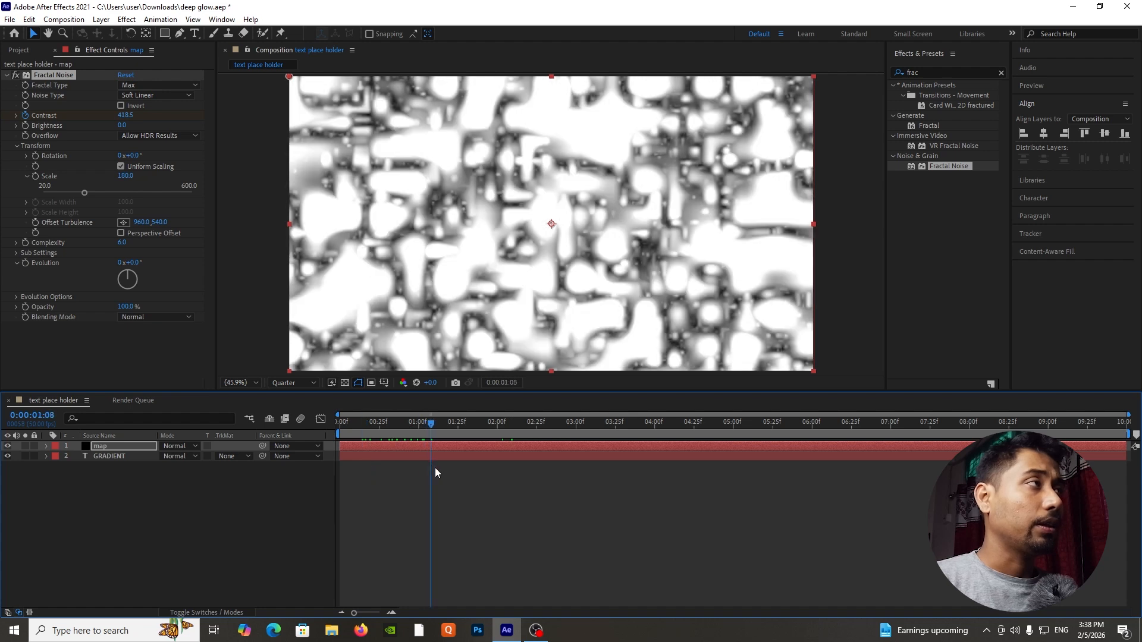
click(98, 576)
Find the Fast Box Blur effect and apply it to the map layer.
click(147, 448)
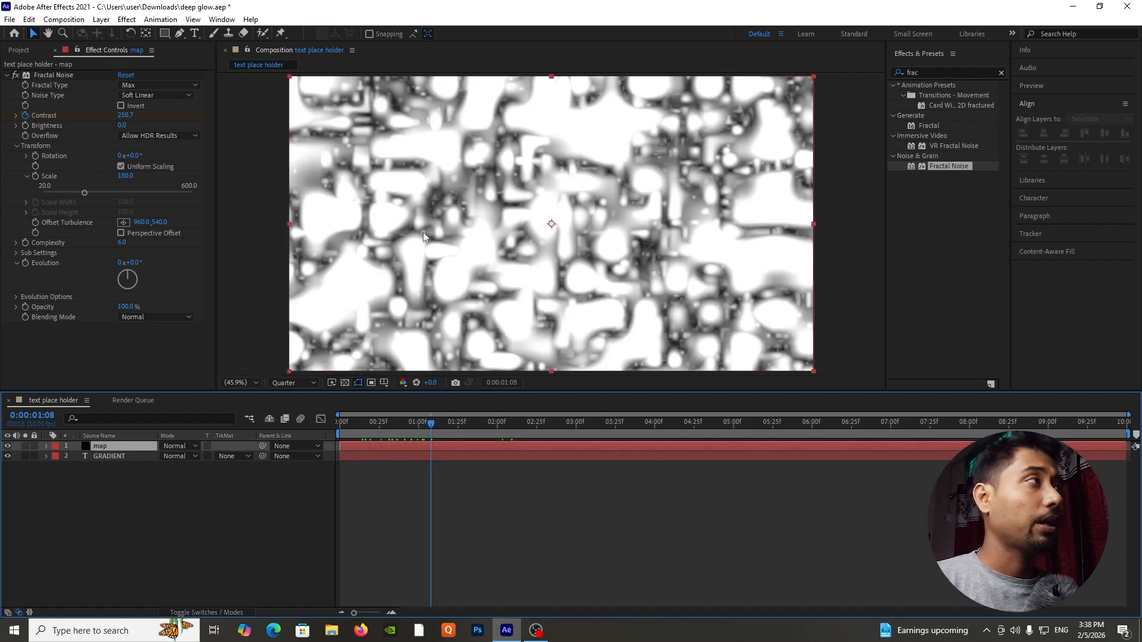
click(900, 74)
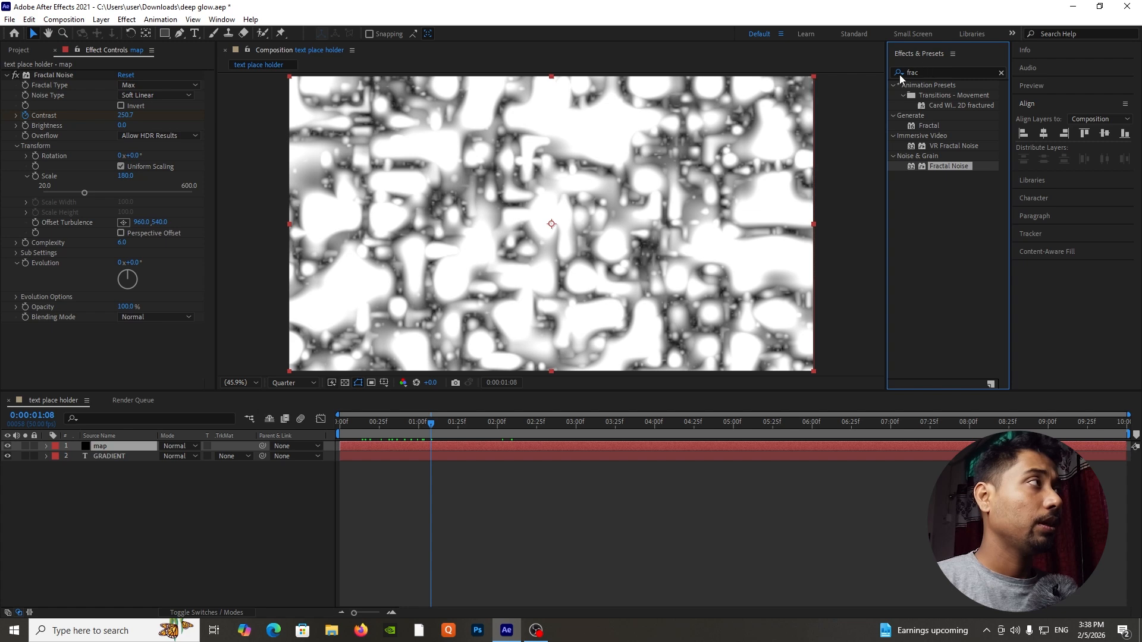
click(916, 72)
text(fas)
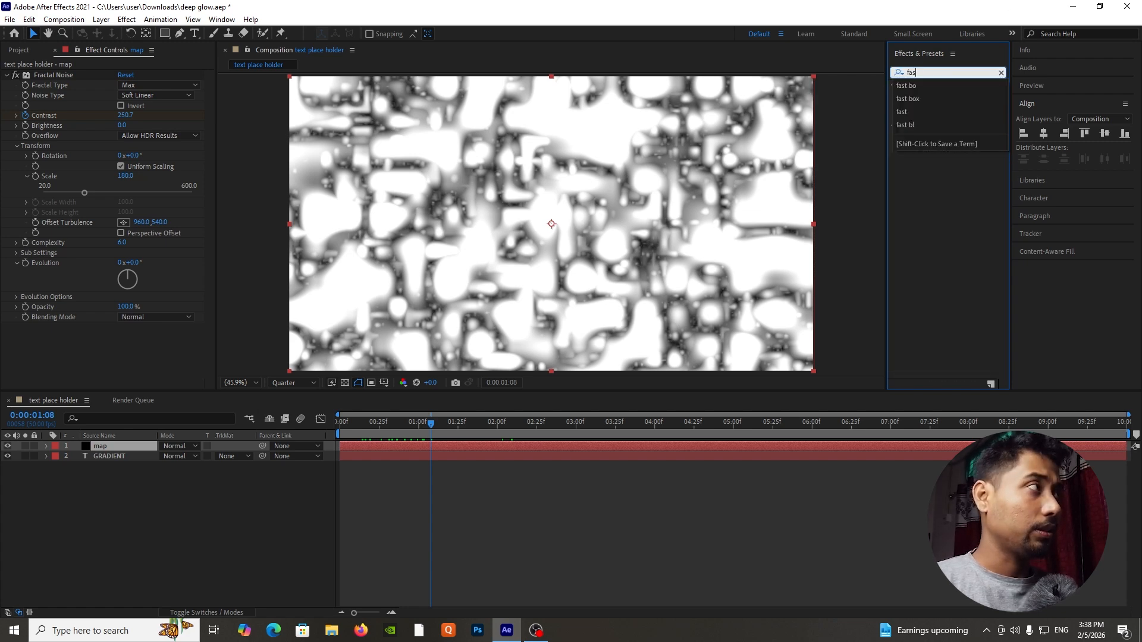
text(t box)
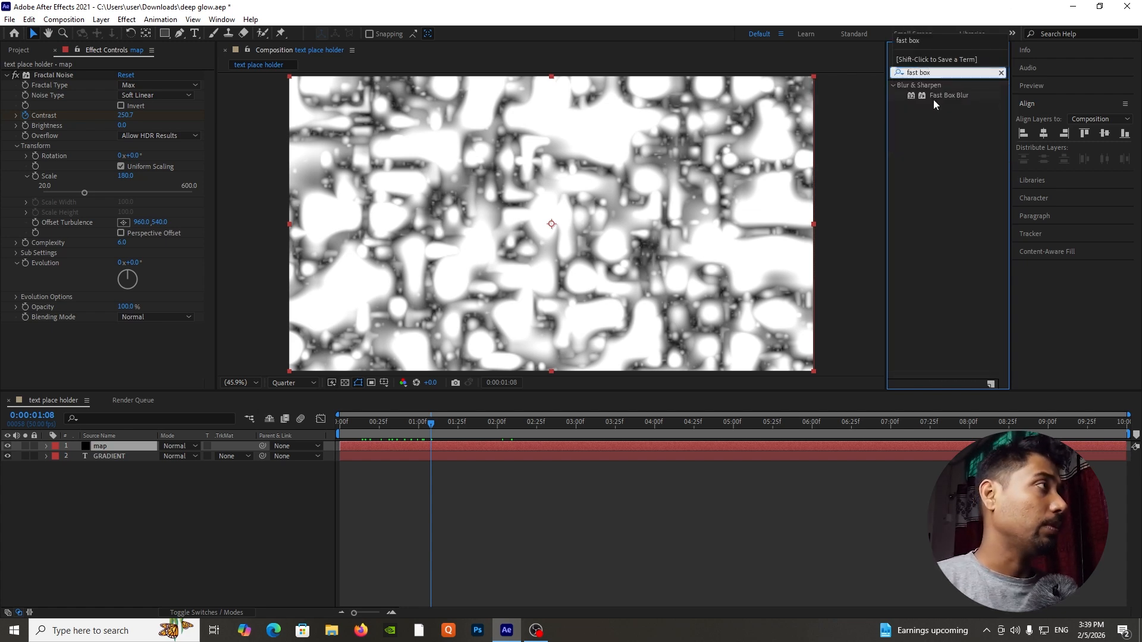
drag(934, 99, 149, 445)
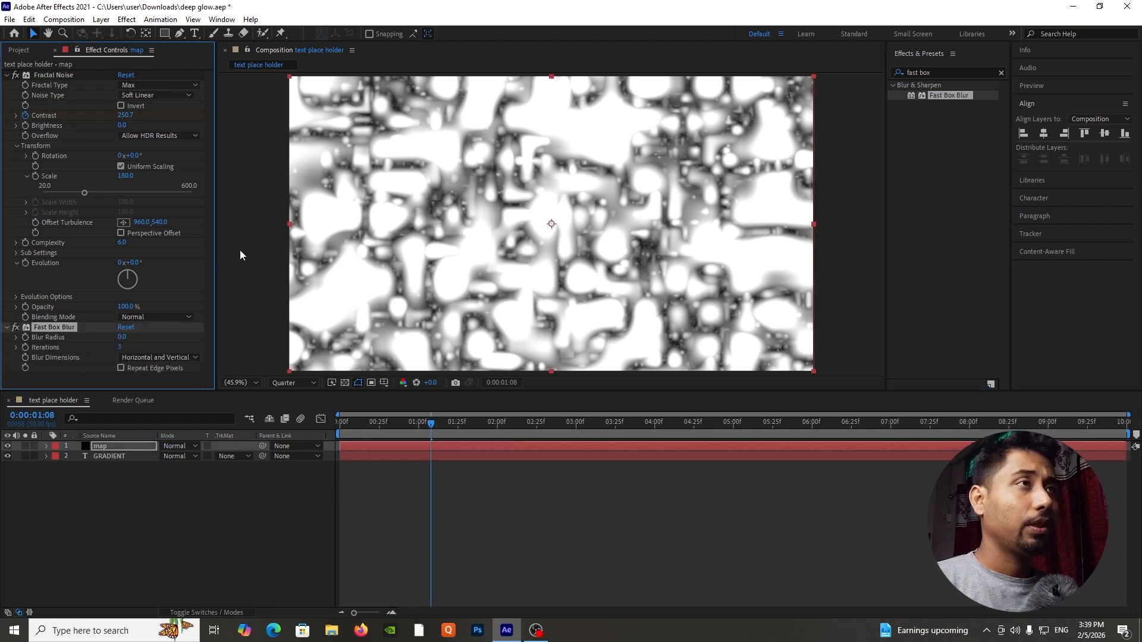
Set the map layer's Fast Box Blur radius to 14 and give the composition viewer more height.
scroll(240, 251, down, 2)
scroll(516, 230, up, 1)
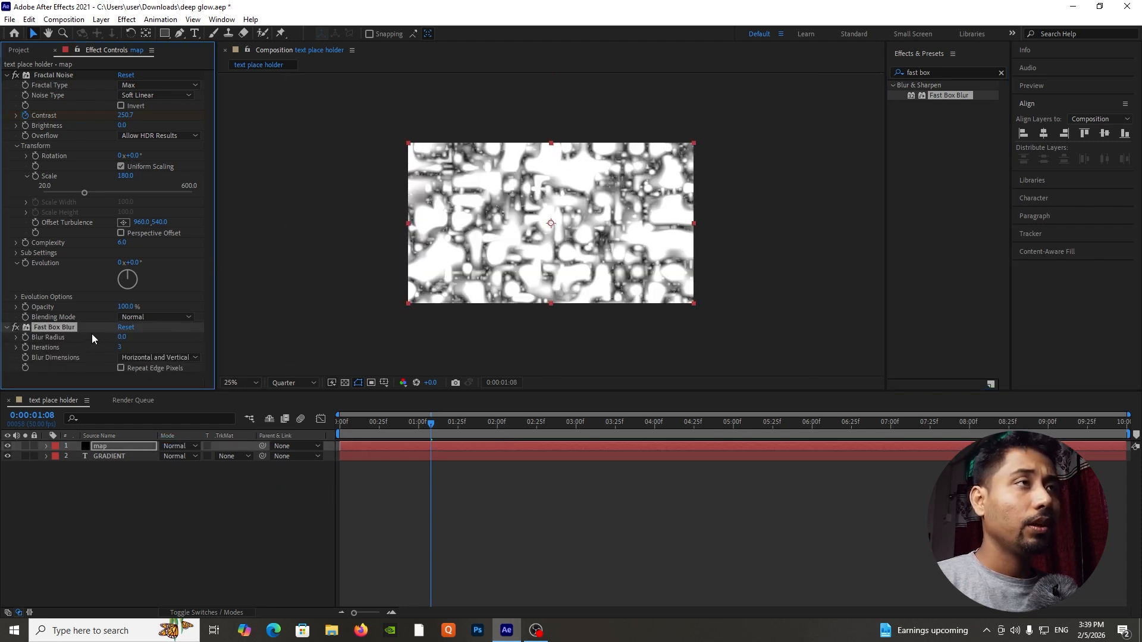
click(121, 338)
text(10)
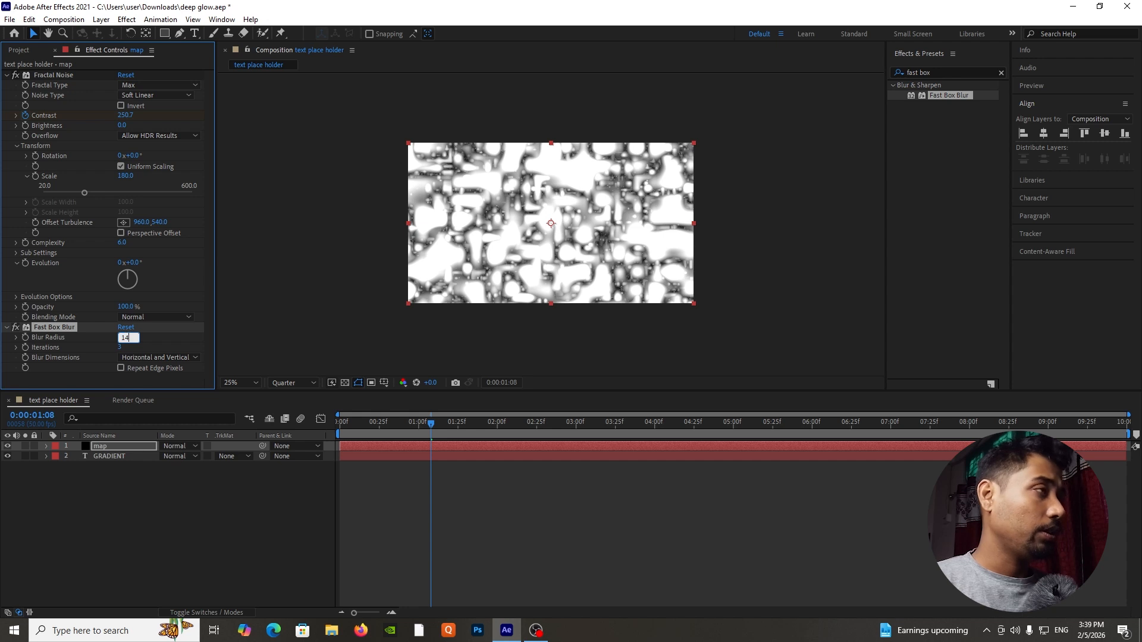
key(Return)
click(247, 385)
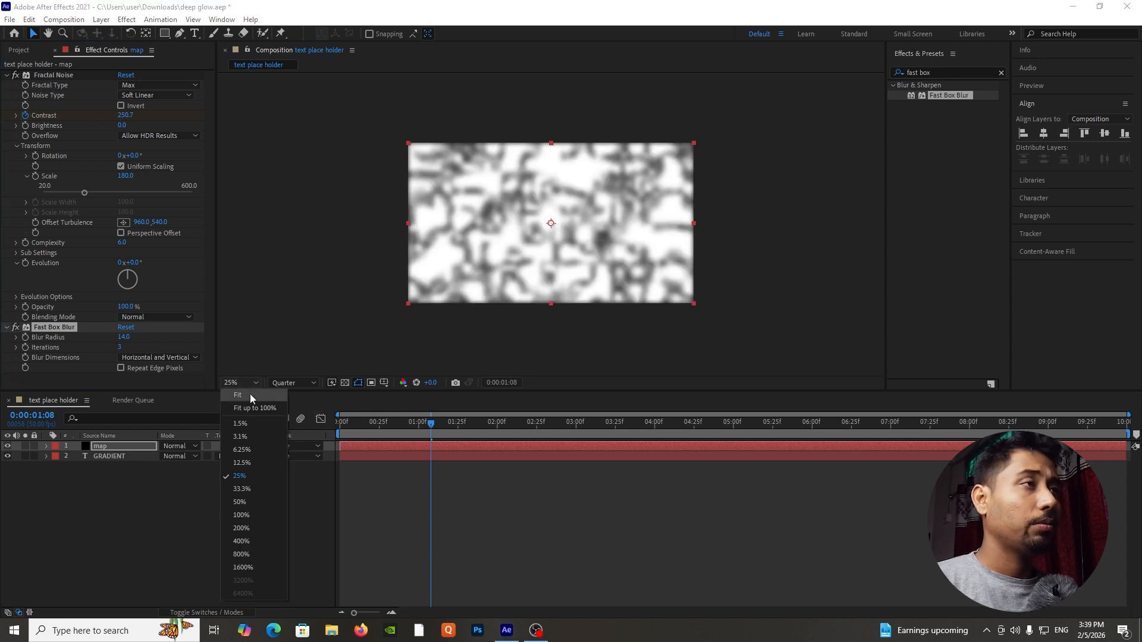
click(253, 404)
click(207, 512)
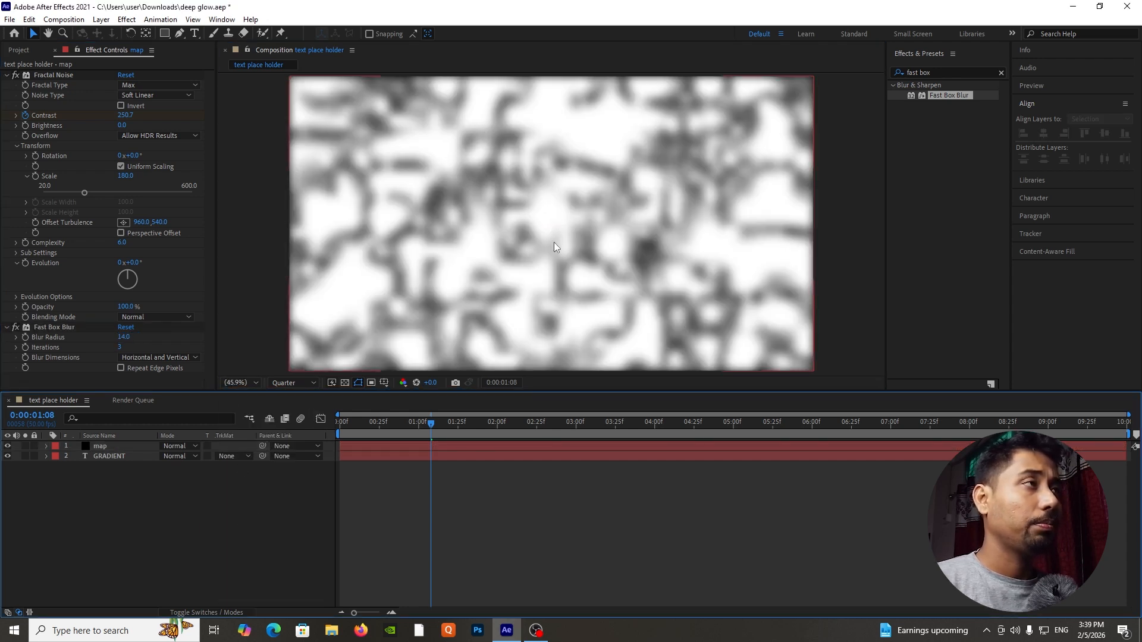
key(period)
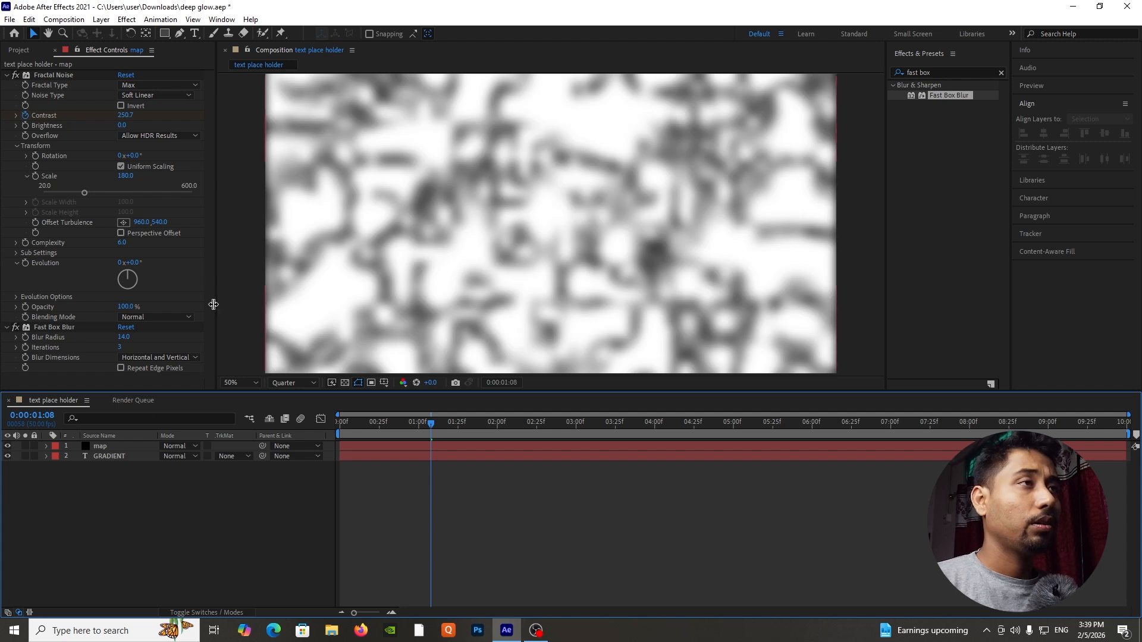
drag(290, 395, 289, 422)
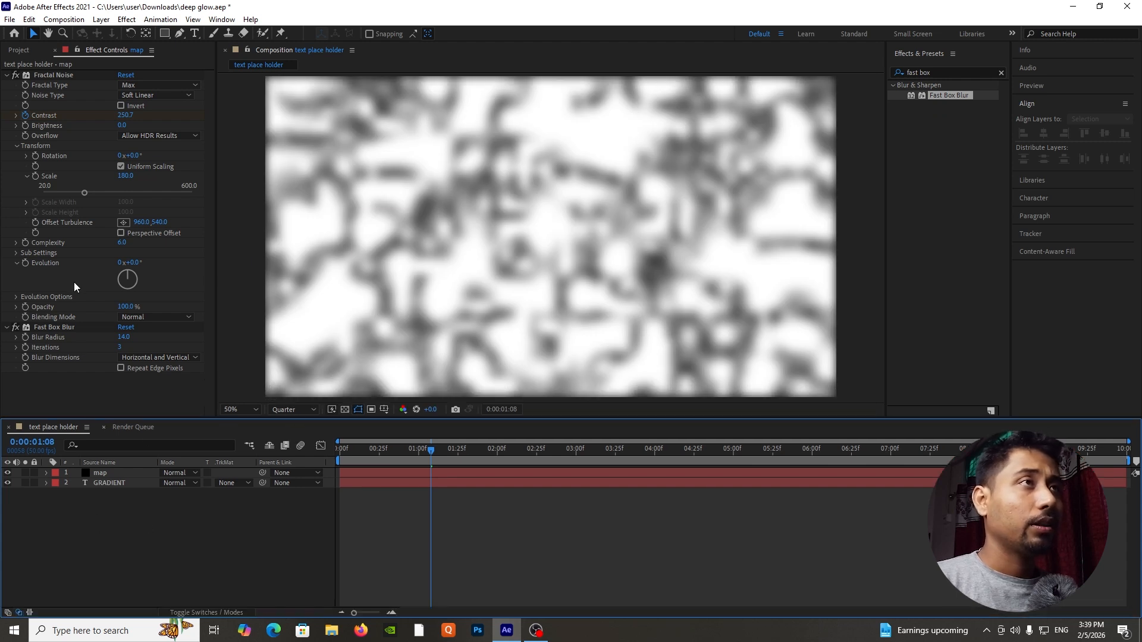
Collapse the Fractal Noise and Fast Box Blur settings, and apply the Levels effect to the map layer.
click(7, 80)
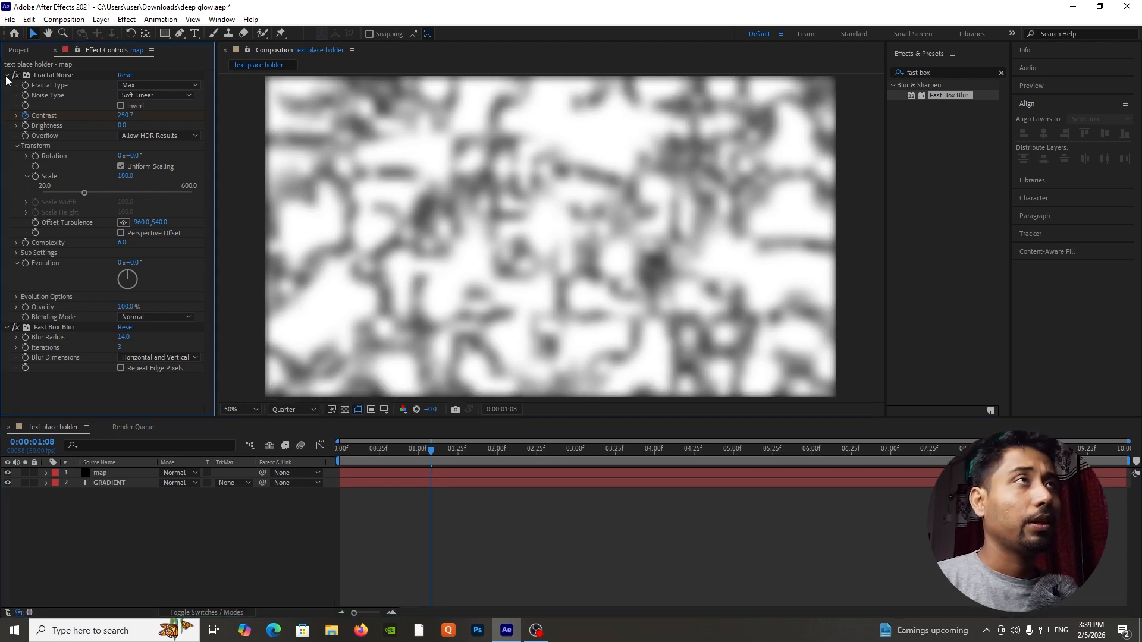
click(6, 75)
click(6, 85)
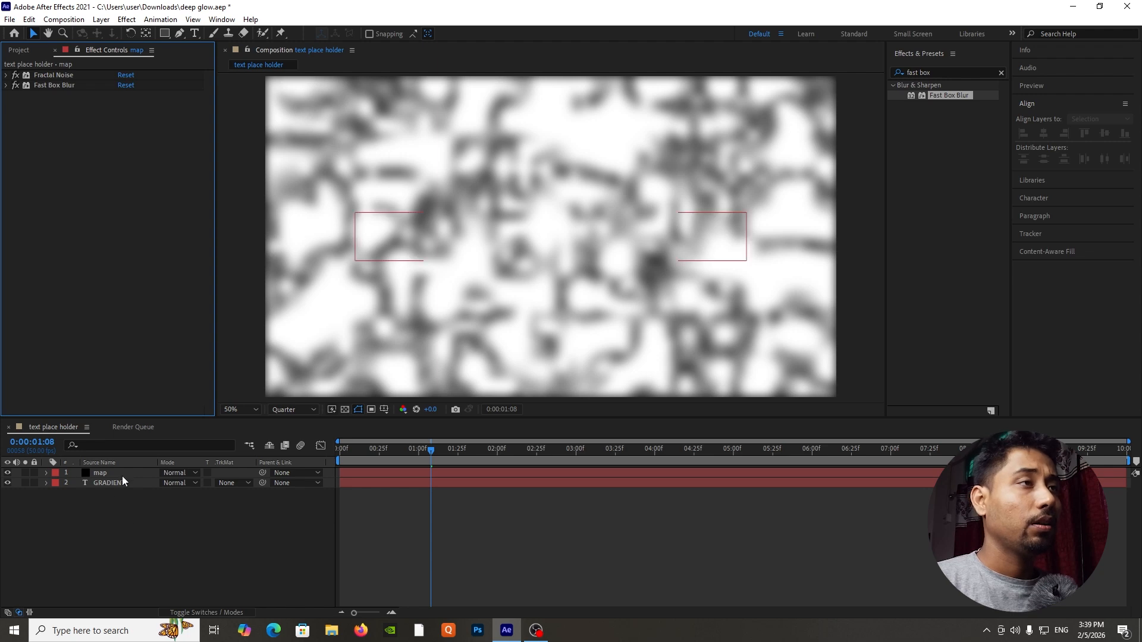
click(126, 473)
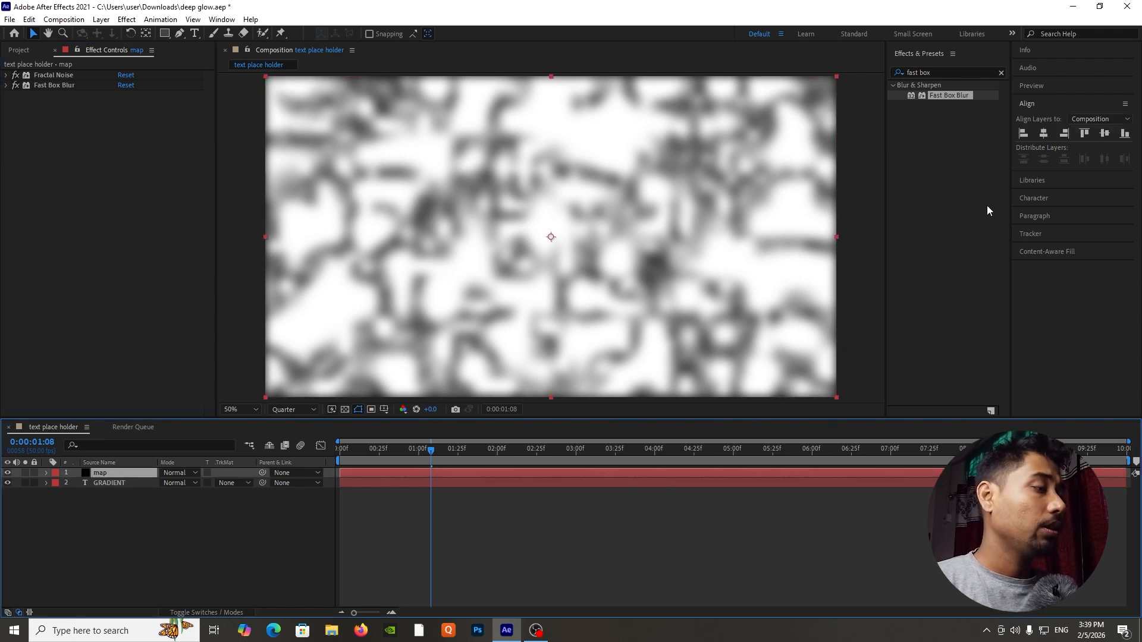
click(944, 70)
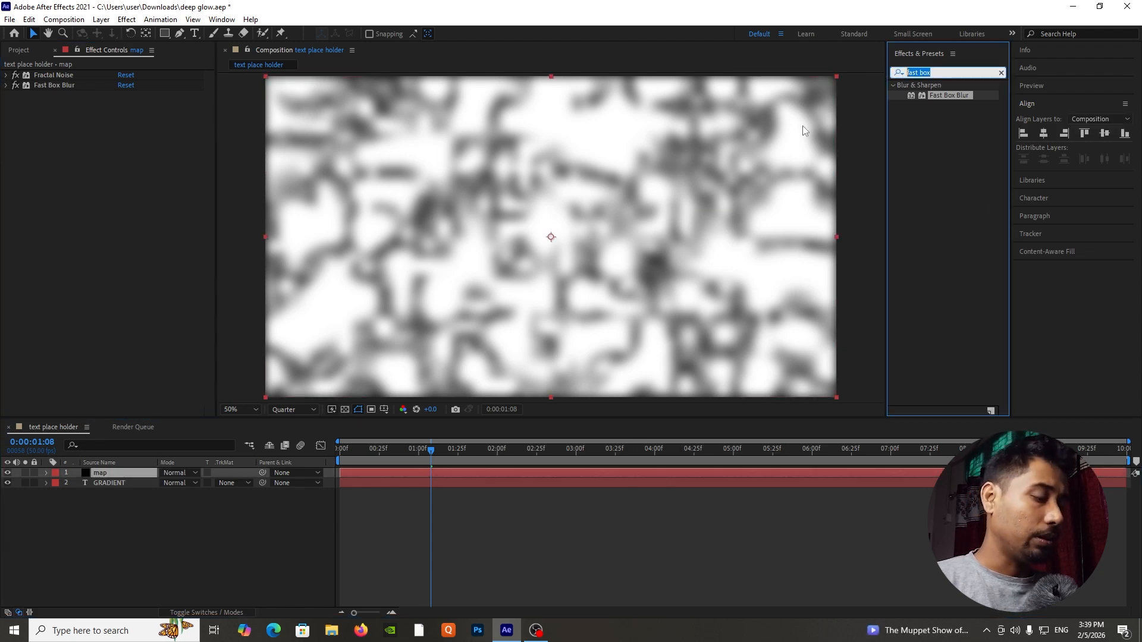
text(leve)
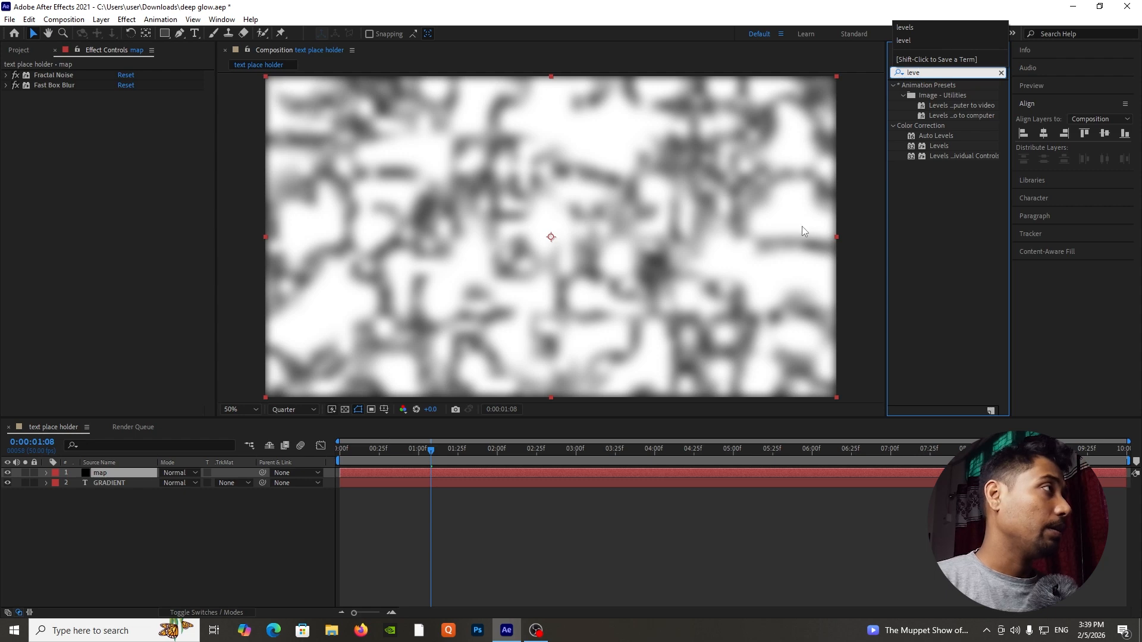
drag(126, 423, 131, 473)
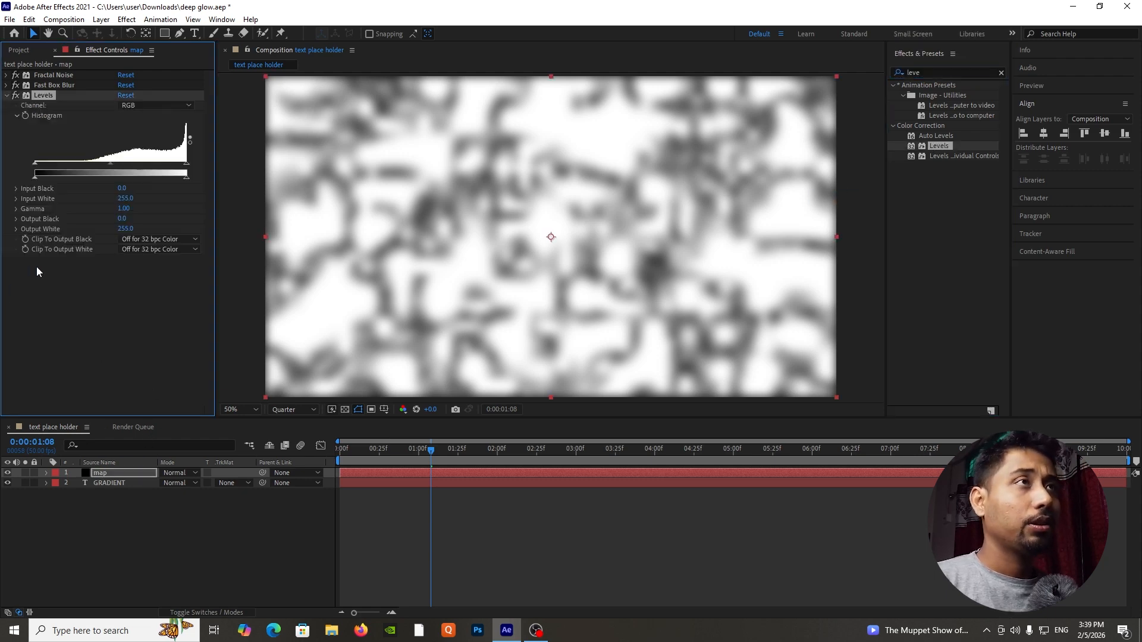
Set the map layer's Levels Input Black to 92 and Input White to 120, and scrub back to 0:00:00:14 to check the pattern.
drag(35, 163, 90, 168)
drag(186, 170, 107, 172)
drag(416, 450, 363, 459)
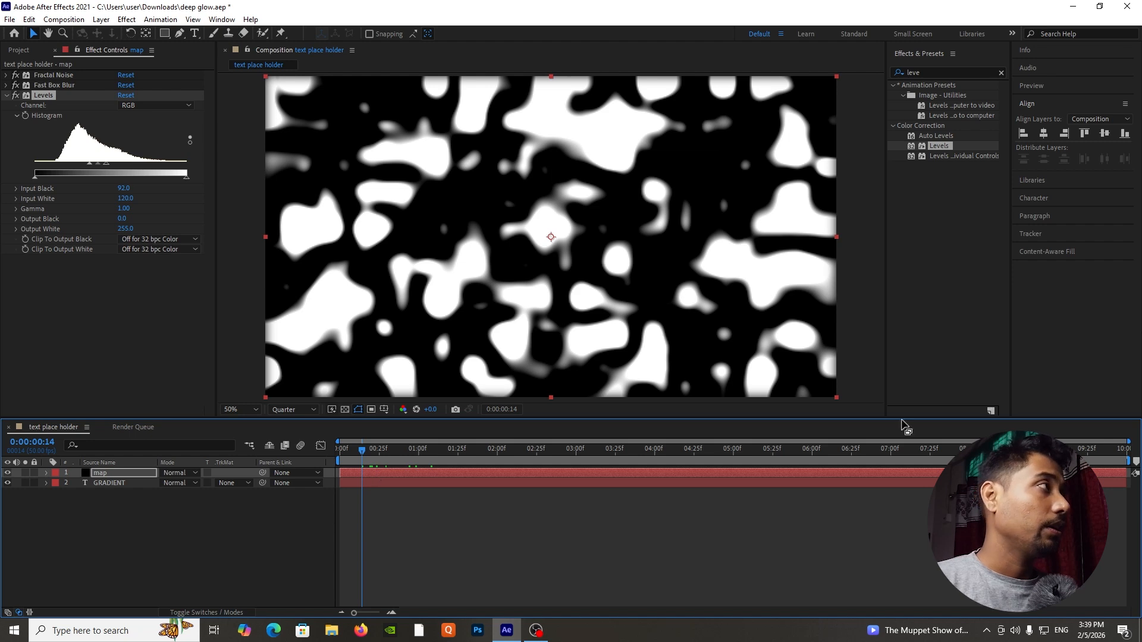
Find the Turbulent Displace effect and apply it to the map layer.
click(953, 70)
key(BackSpace)
key(BackSpace)
key(BackSpace)
key(BackSpace)
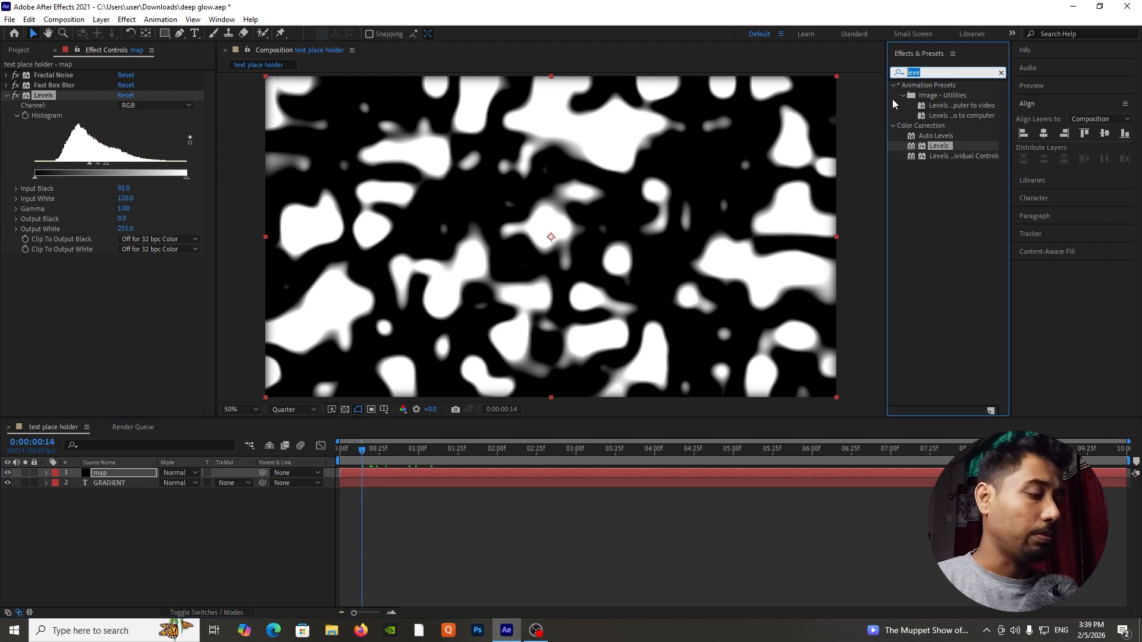
text(turb)
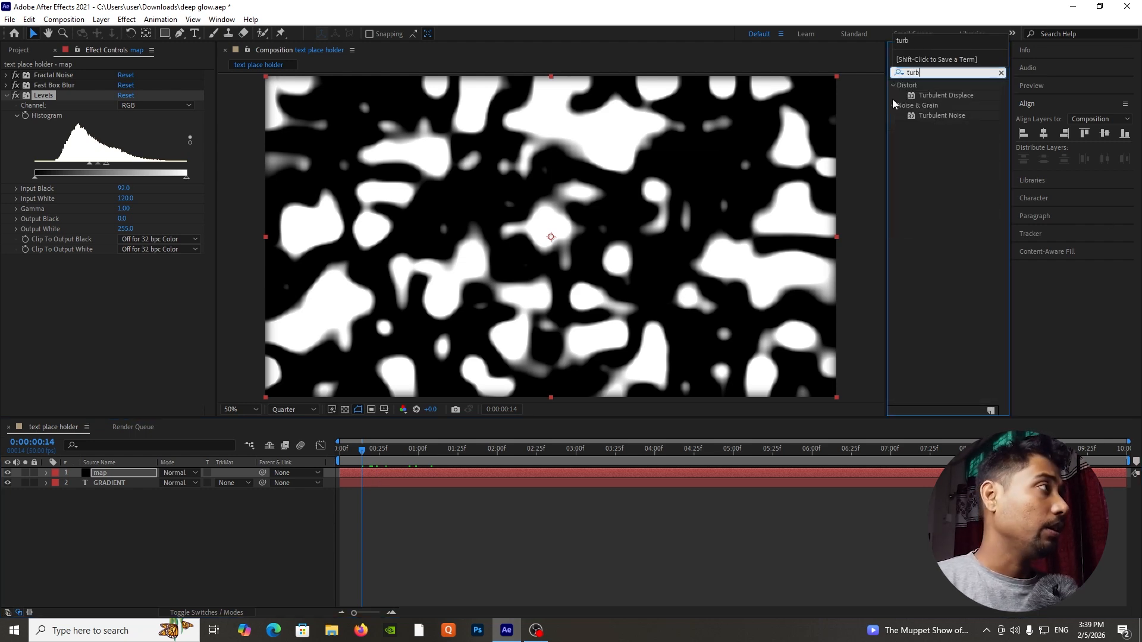
drag(951, 96, 136, 485)
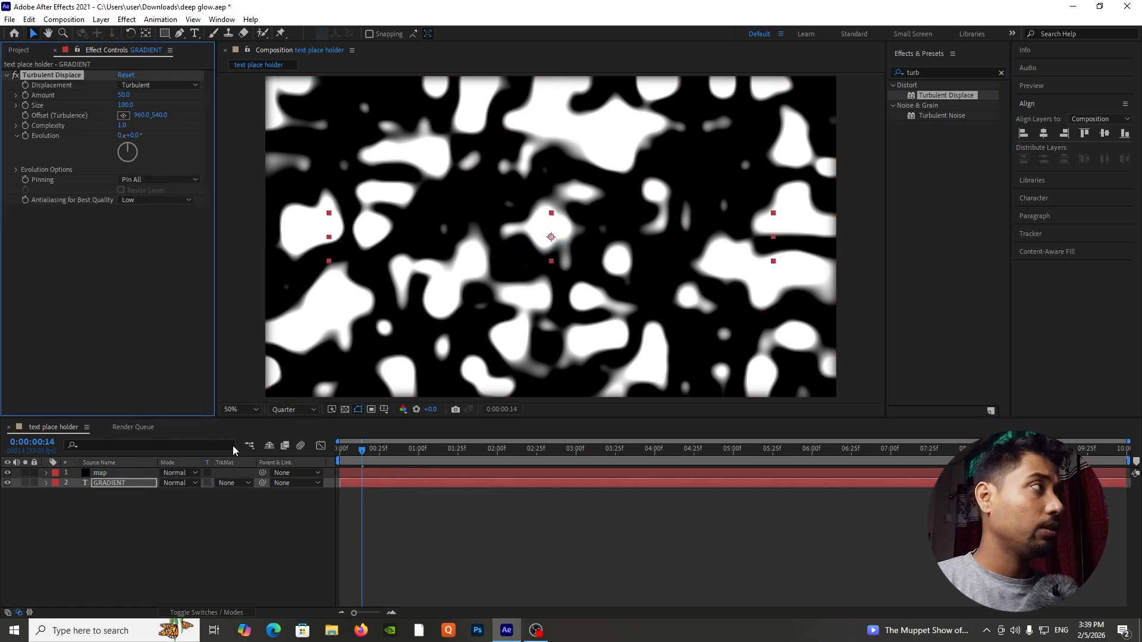
key(ctrl+z)
drag(955, 96, 151, 474)
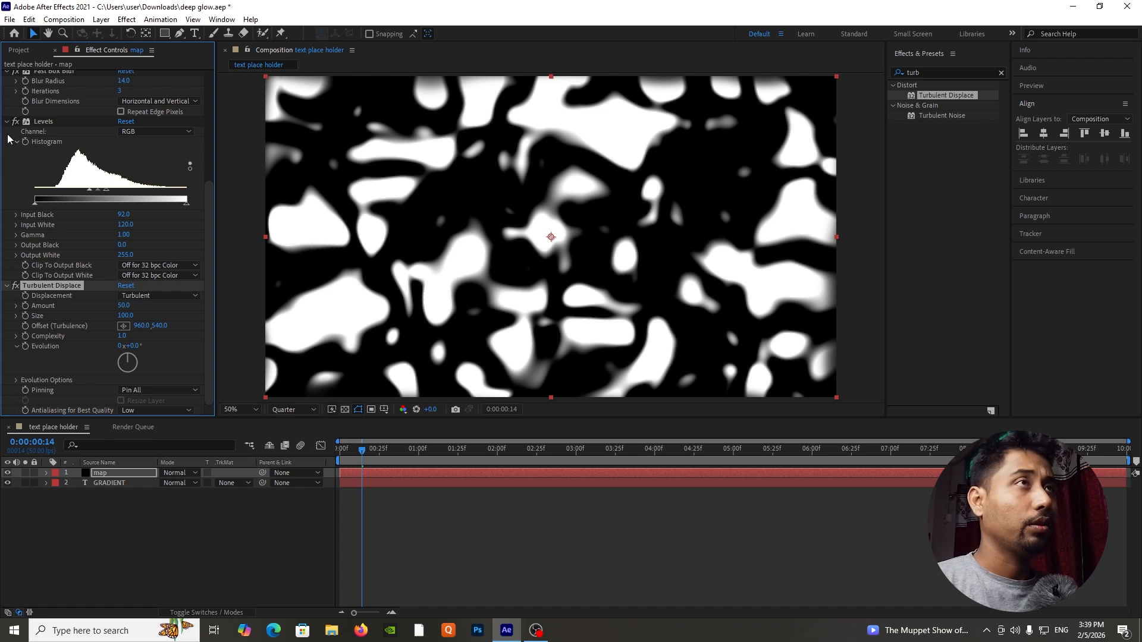
Collapse the map layer's Levels, Fractal Noise and Fast Box Blur settings, leaving only Turbulent Displace expanded.
click(7, 123)
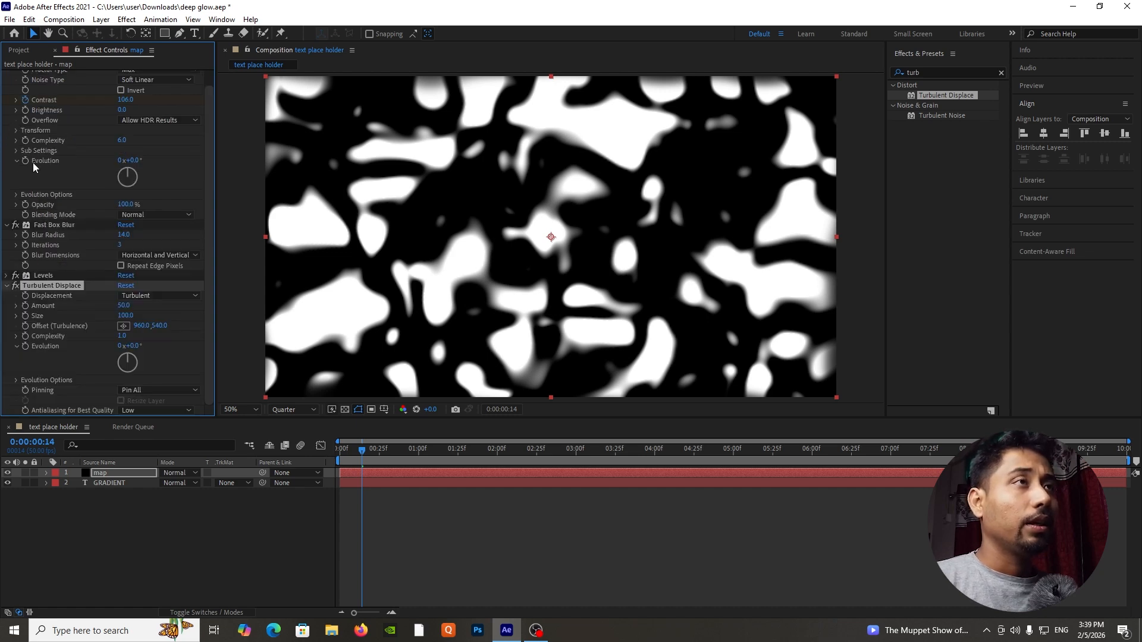
scroll(14, 130, up, 1)
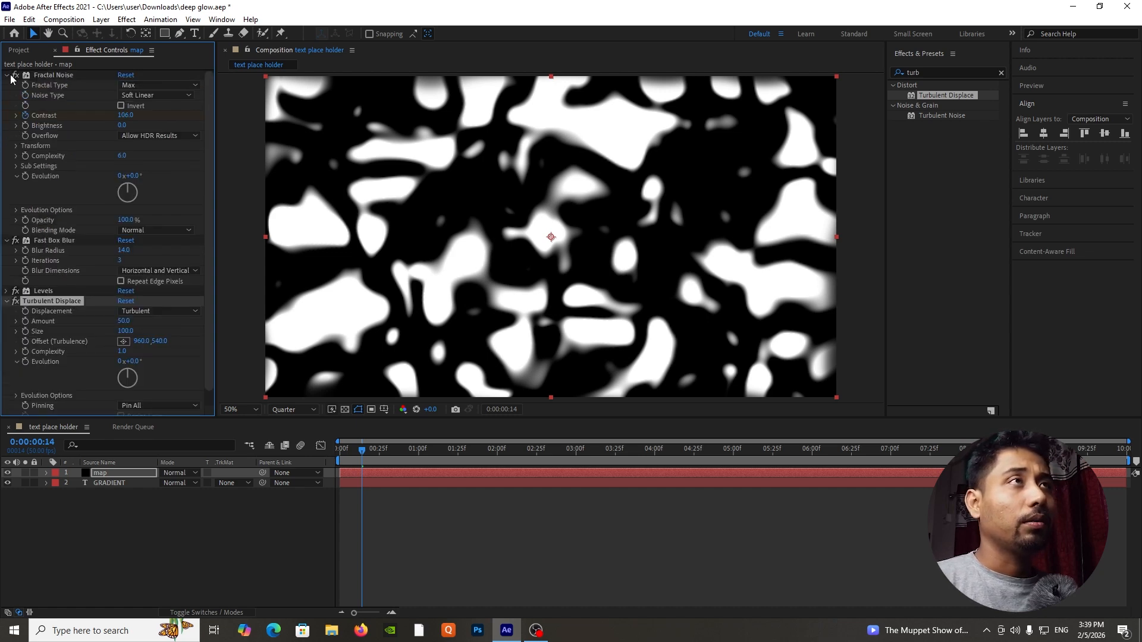
click(7, 75)
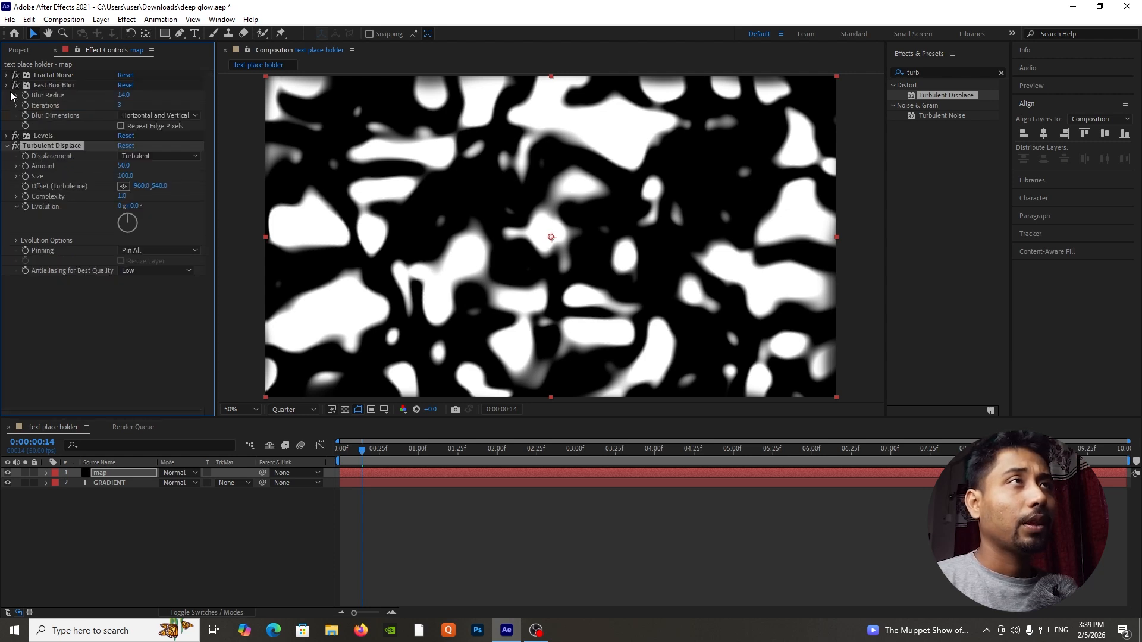
click(7, 86)
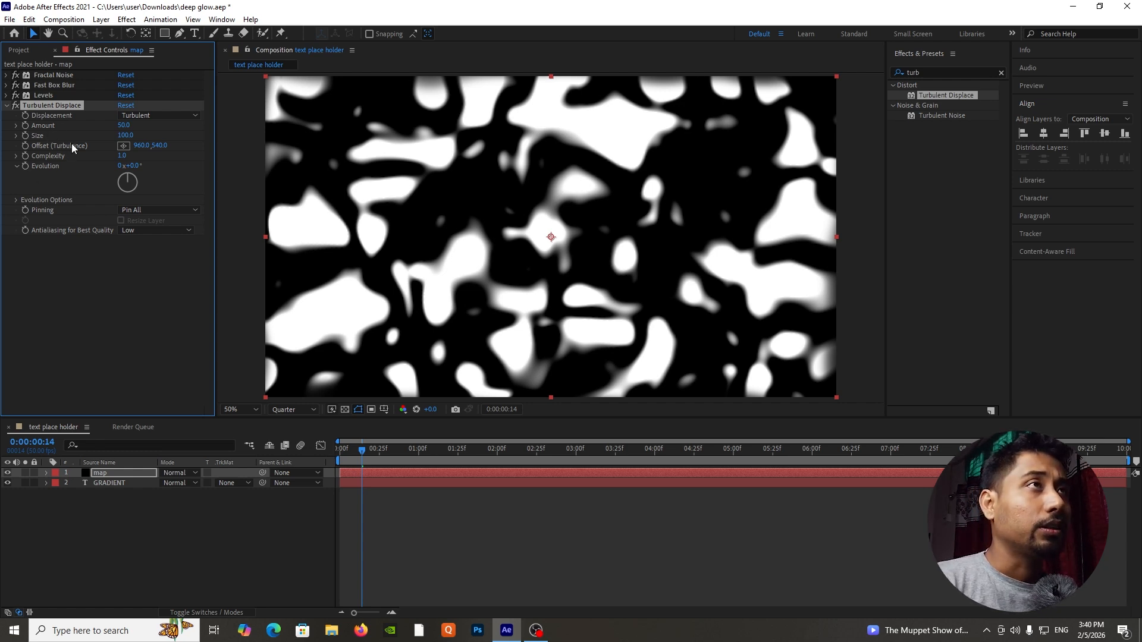
Set the Turbulent Displace Amount to 150 and Size to 8, keeping Turbulent displacement, and scrub the timeline to check the result.
click(134, 116)
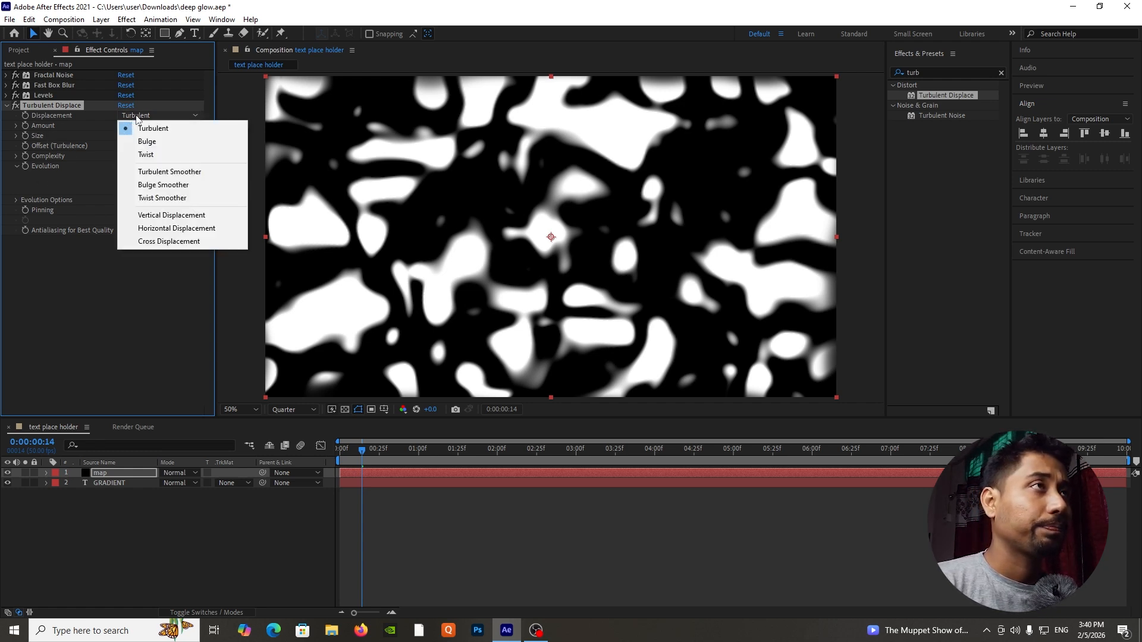
click(132, 313)
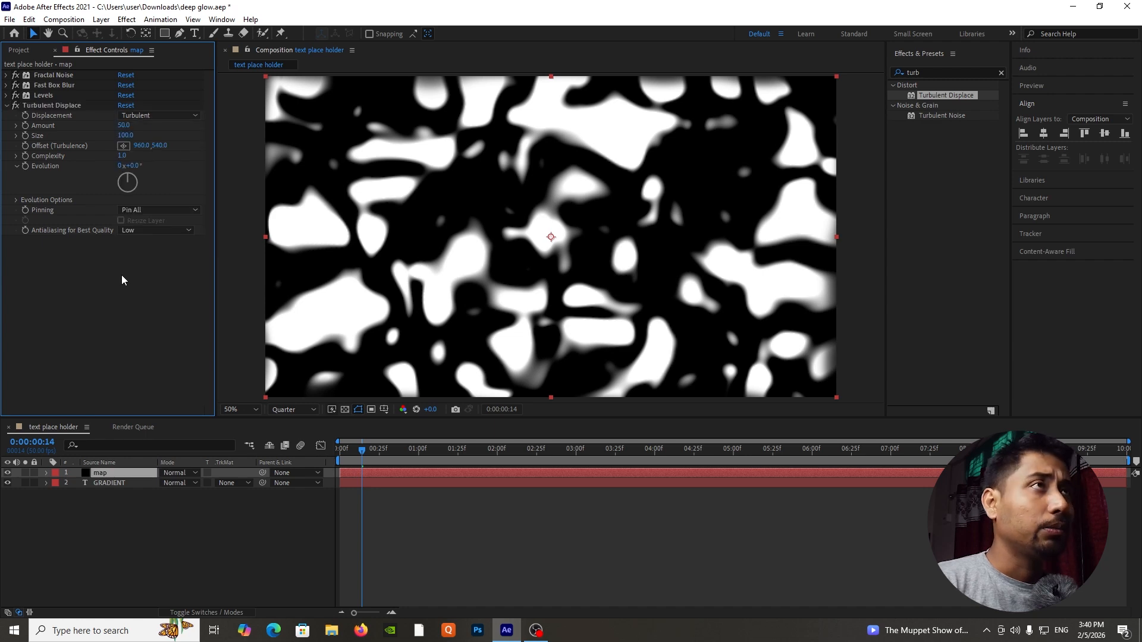
click(124, 126)
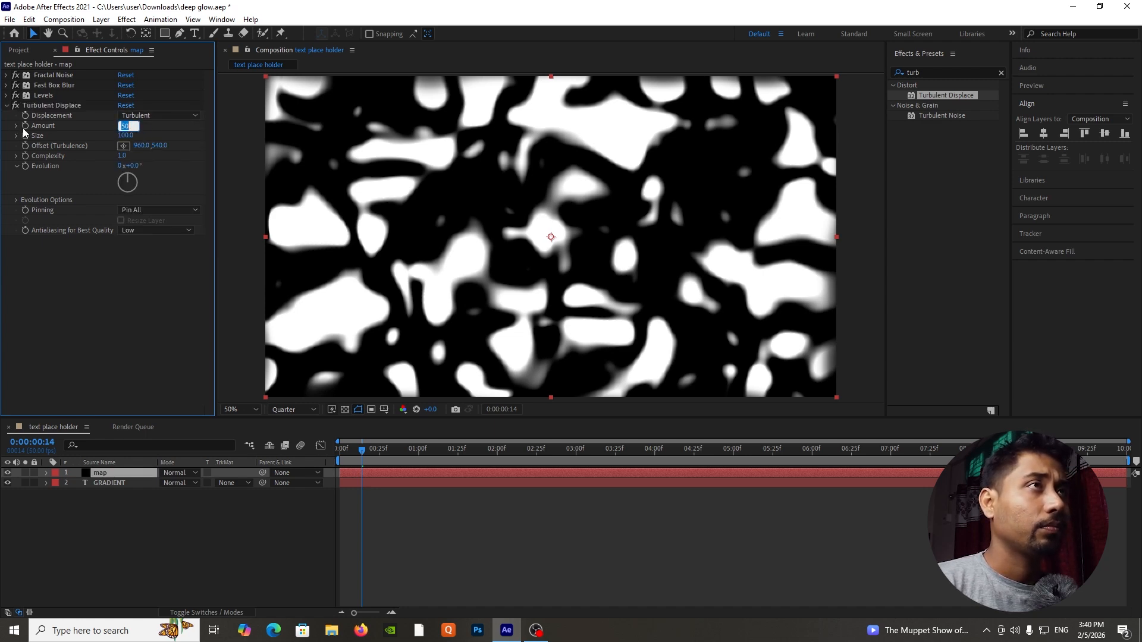
text(150)
key(Return)
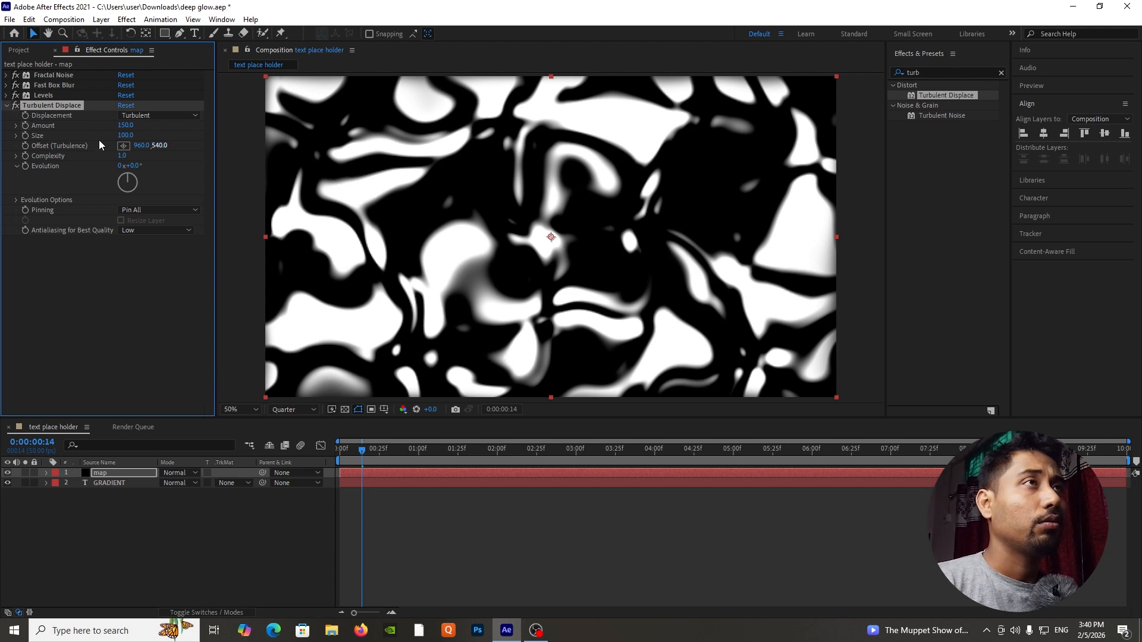
click(126, 135)
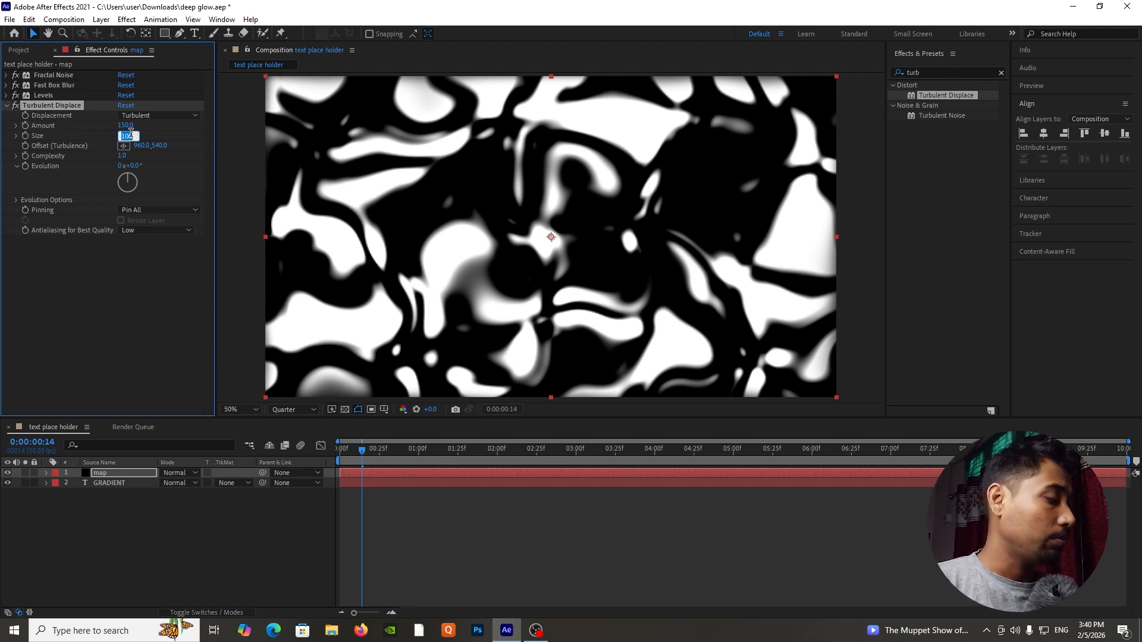
text(8)
key(Return)
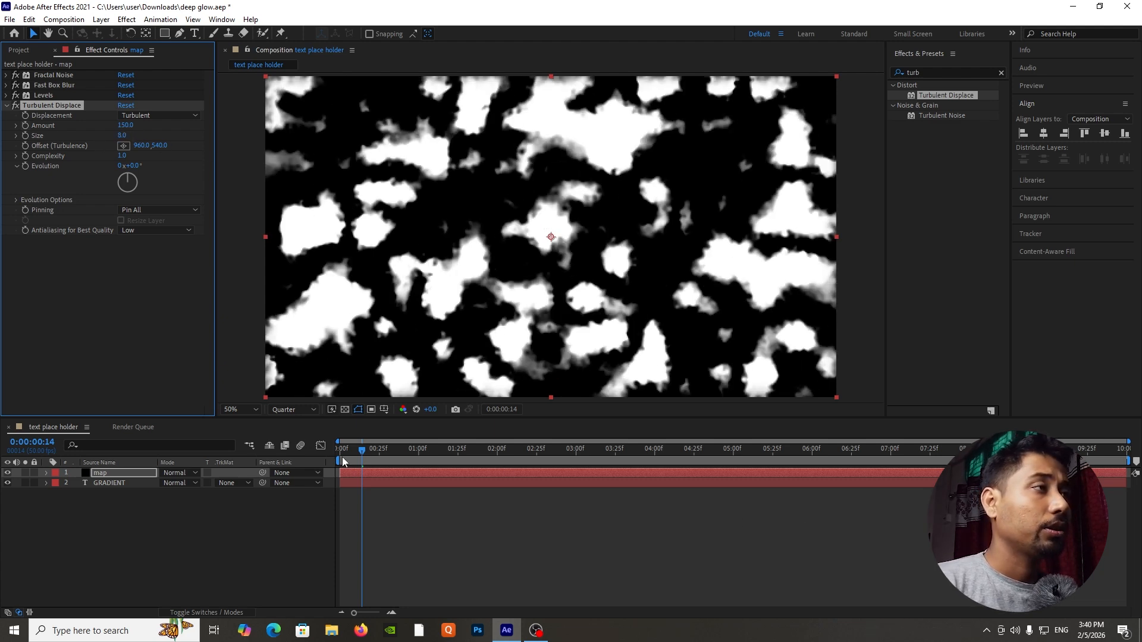
drag(349, 463, 402, 472)
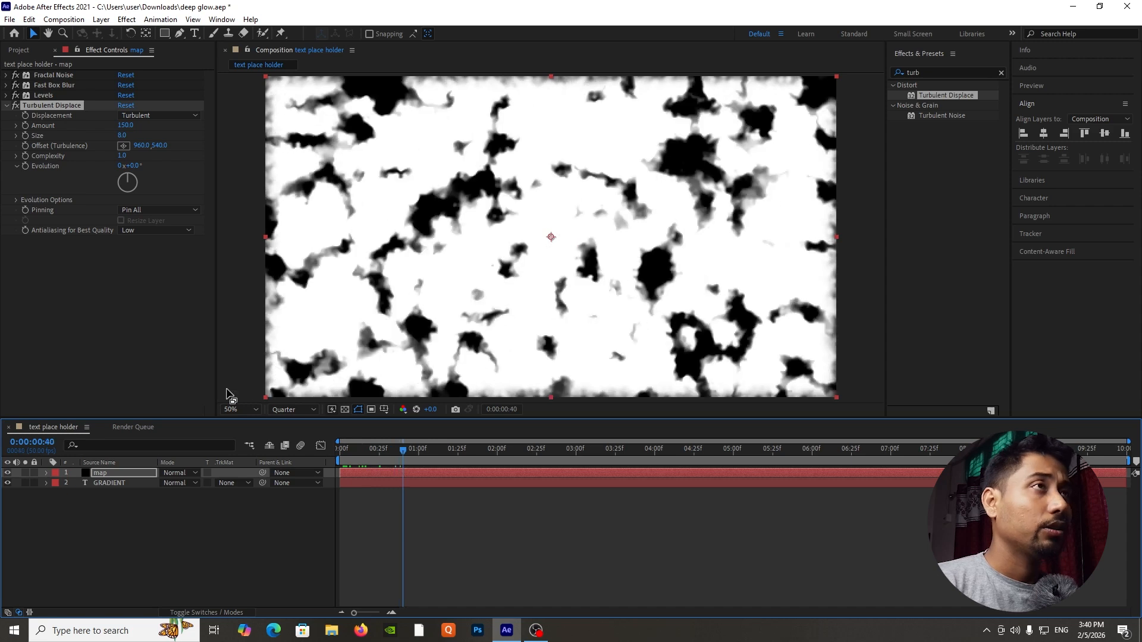
Add the expression time*10 to the Random Seed in the Turbulent Displace evolution options.
click(15, 199)
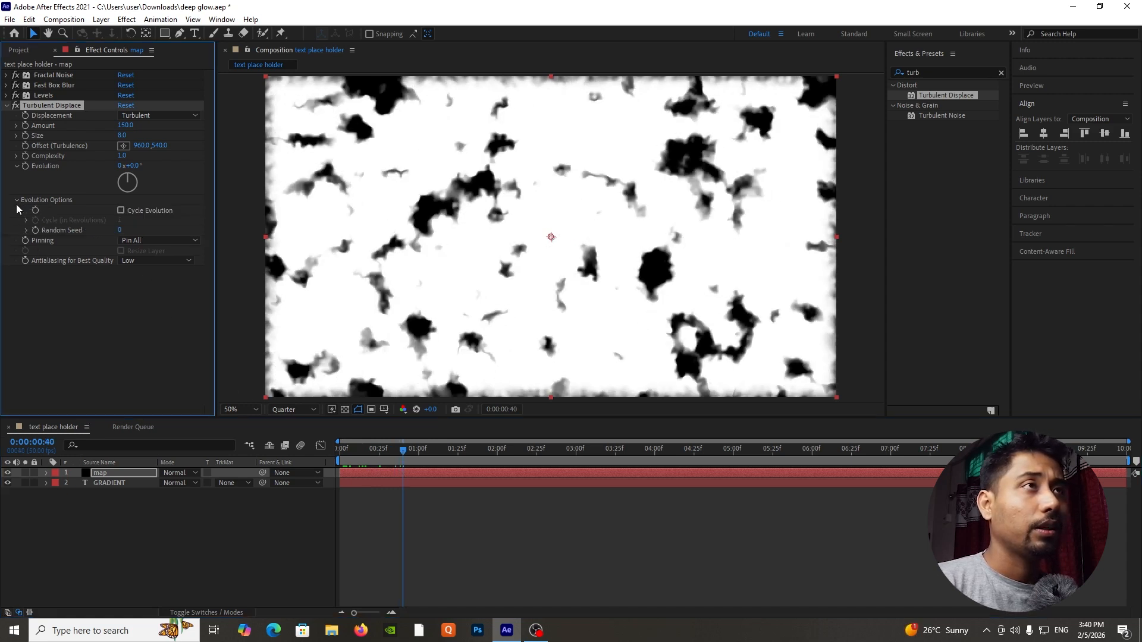
alt+click(35, 232)
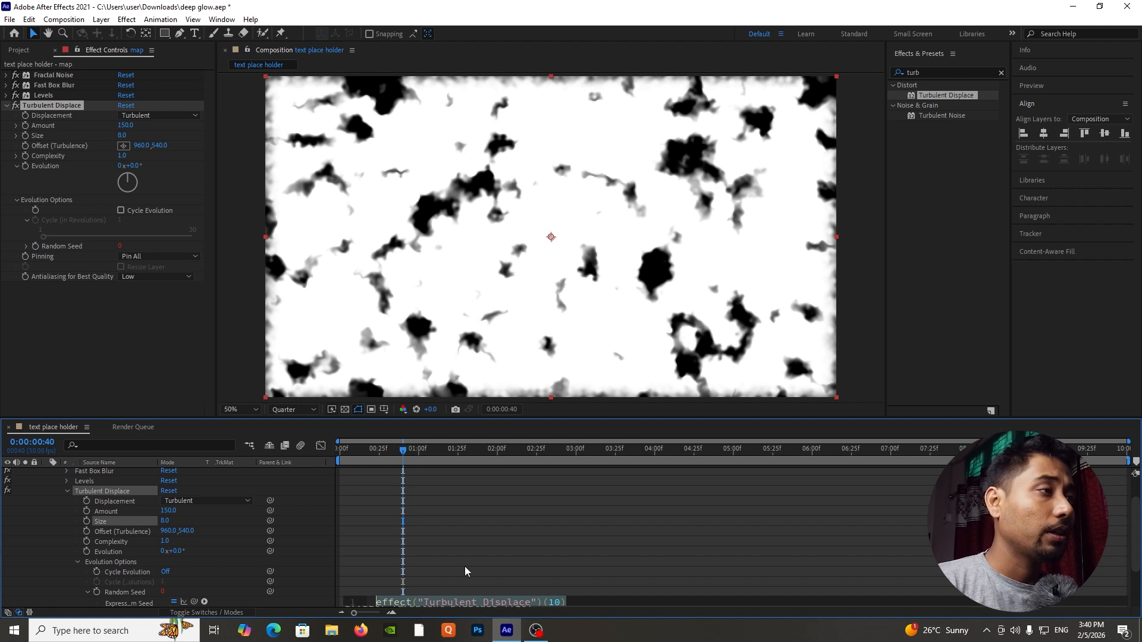
scroll(455, 520, down, 2)
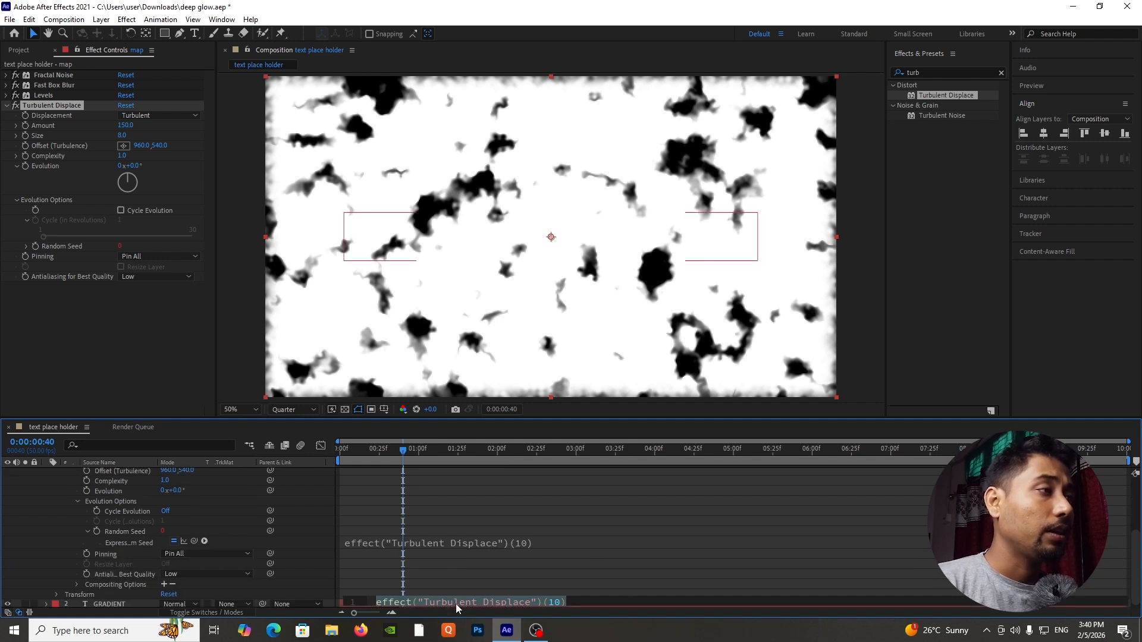
text(time)
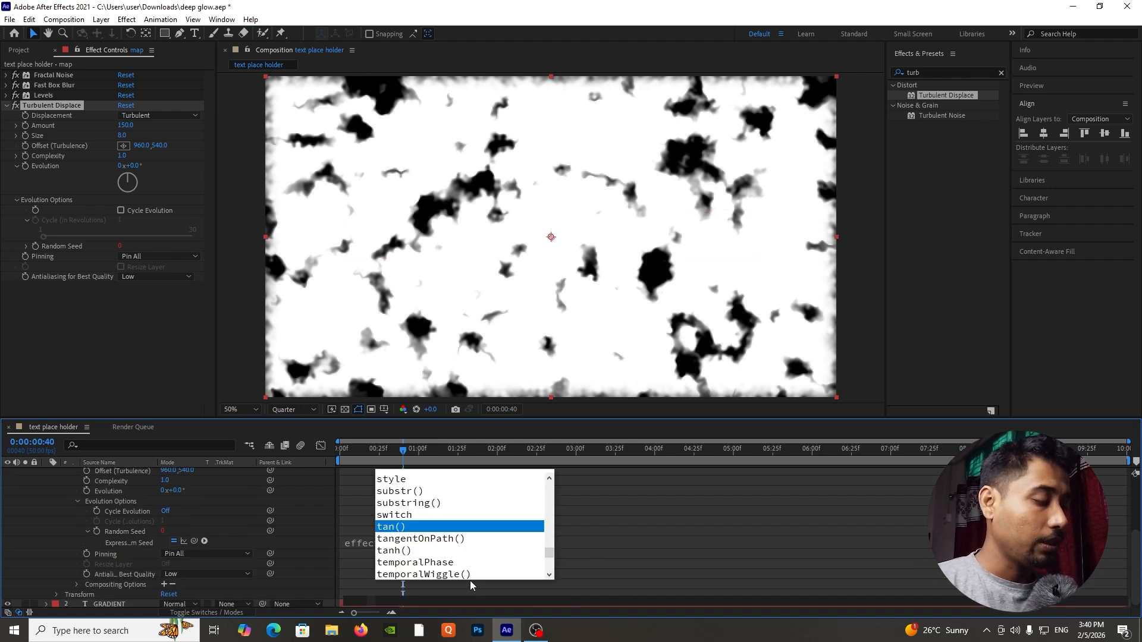
key(Escape)
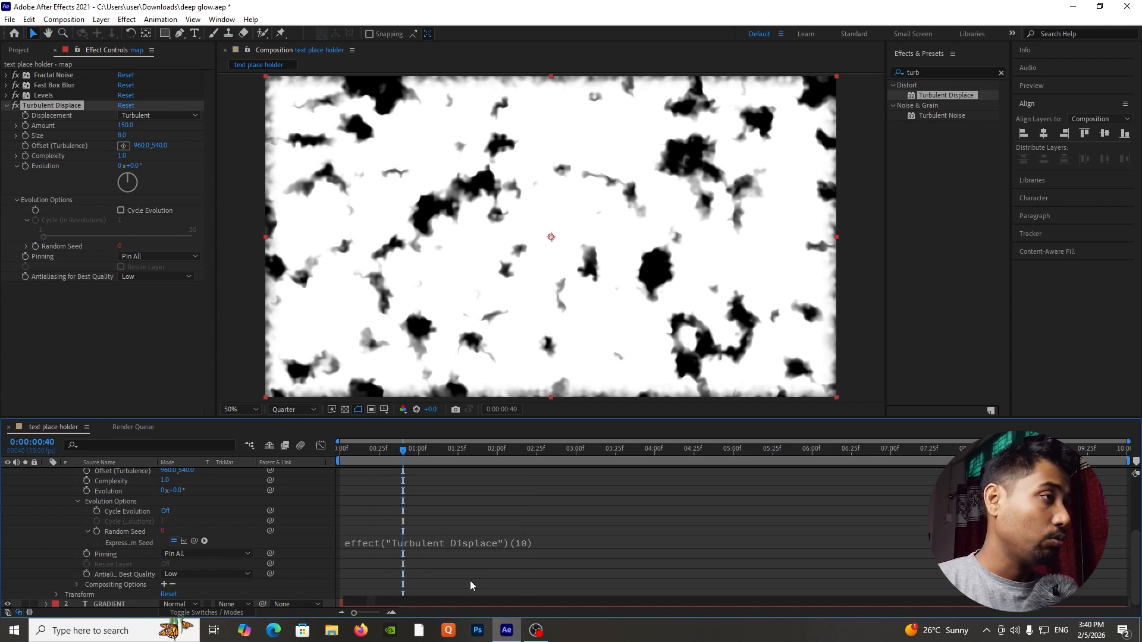
click(468, 581)
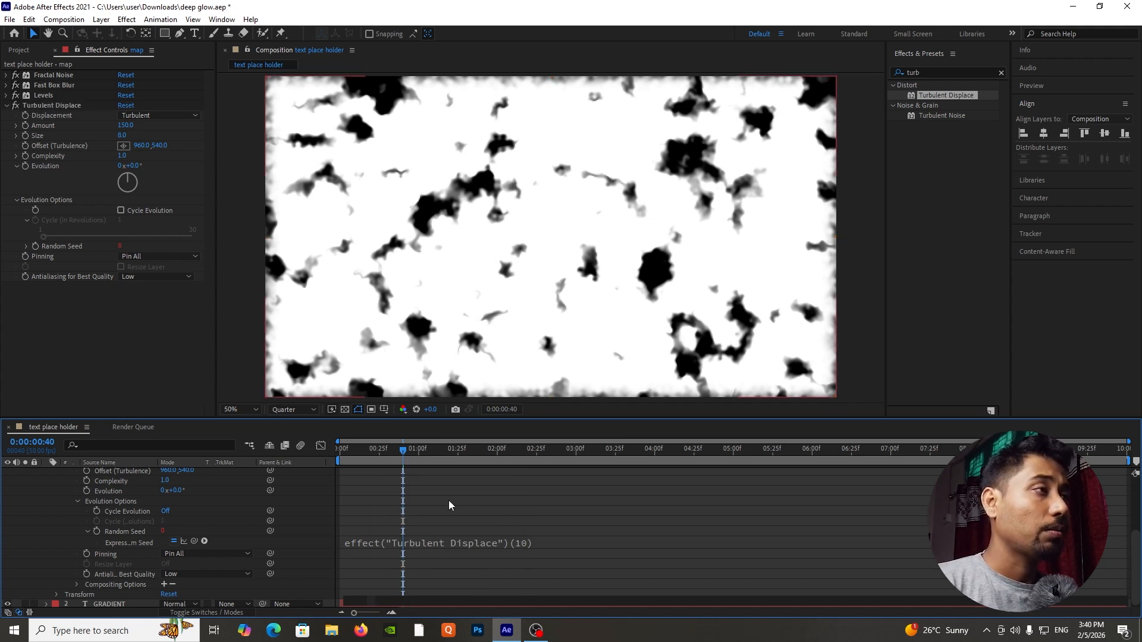
Preview the map layer's turbulent motion from the start of the composition.
drag(411, 451, 307, 472)
key(space)
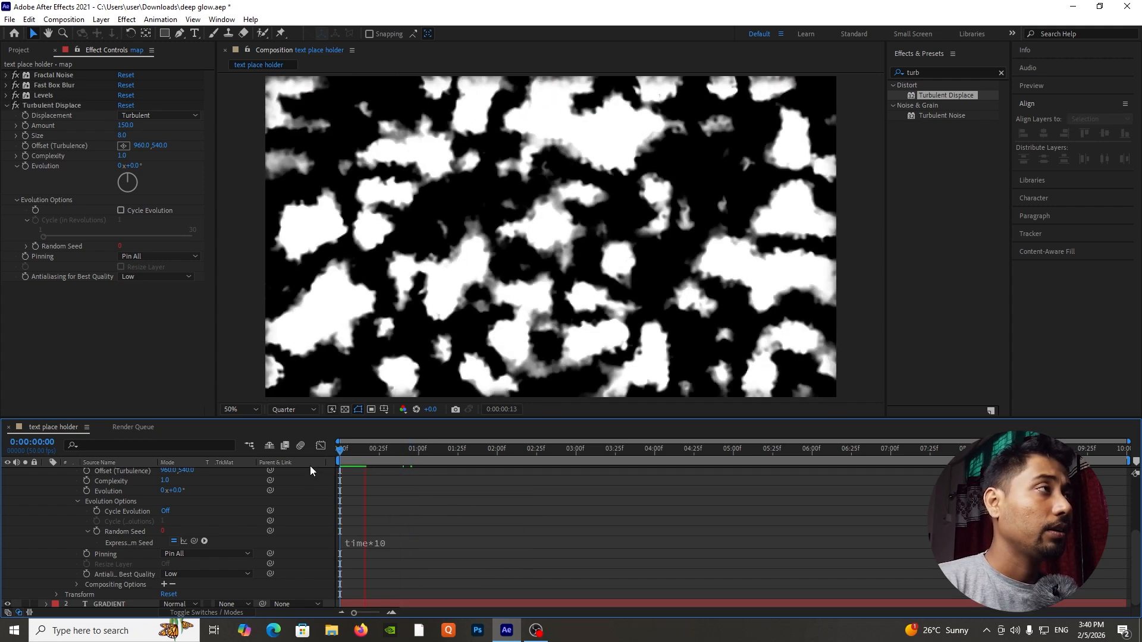
key(space)
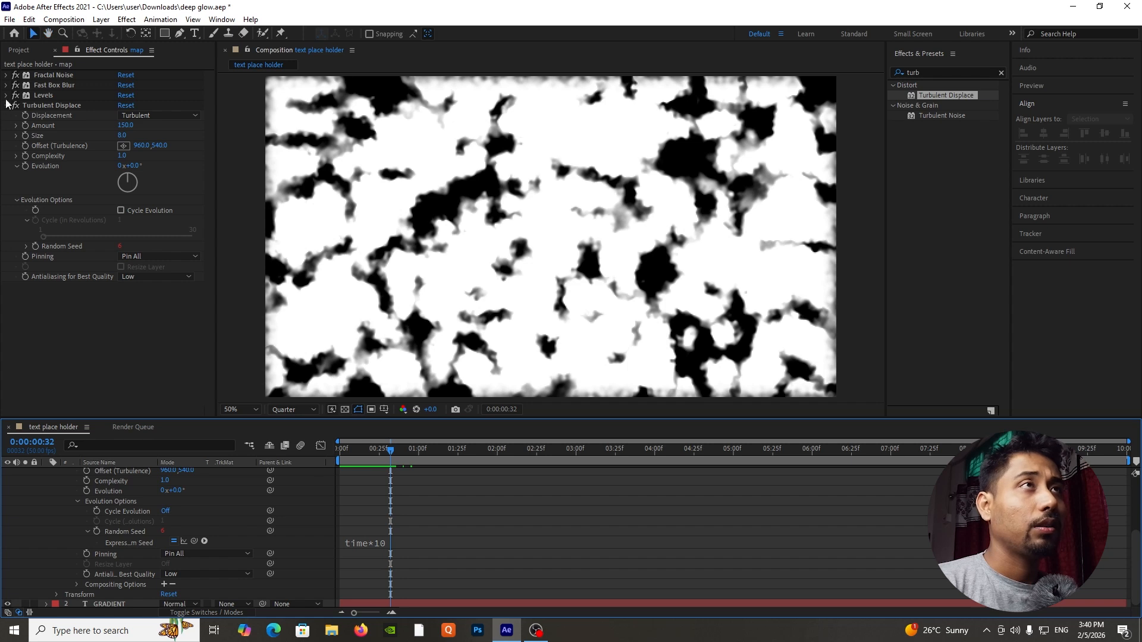
Collapse the Turbulent Displace settings and apply a second Fast Box Blur to the map layer.
click(5, 106)
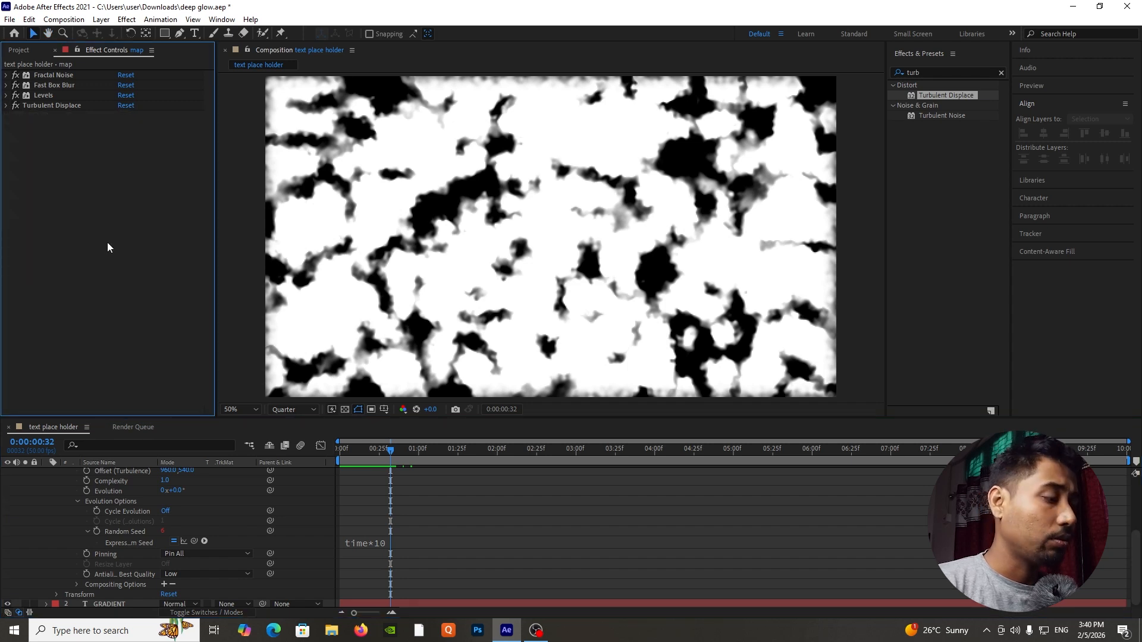
click(913, 72)
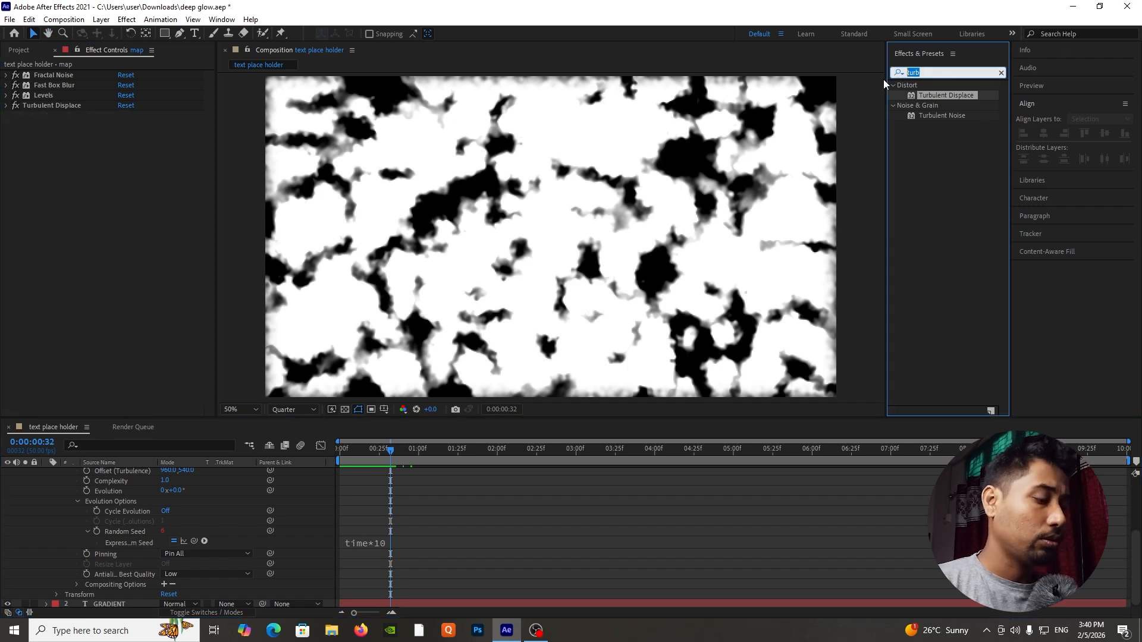
text(fast)
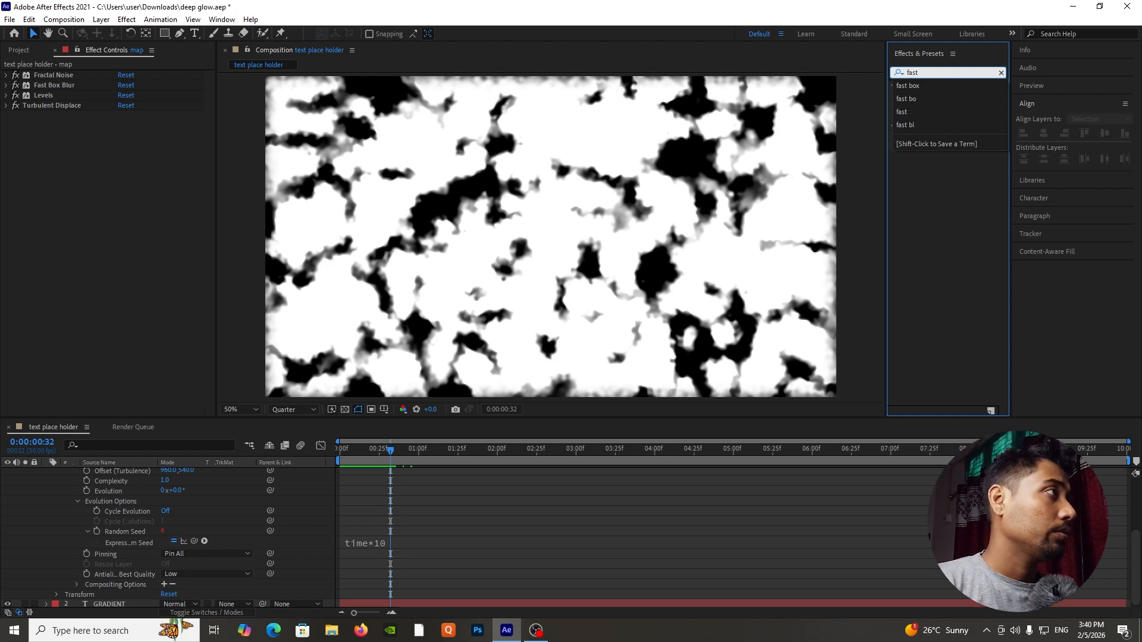
text( box)
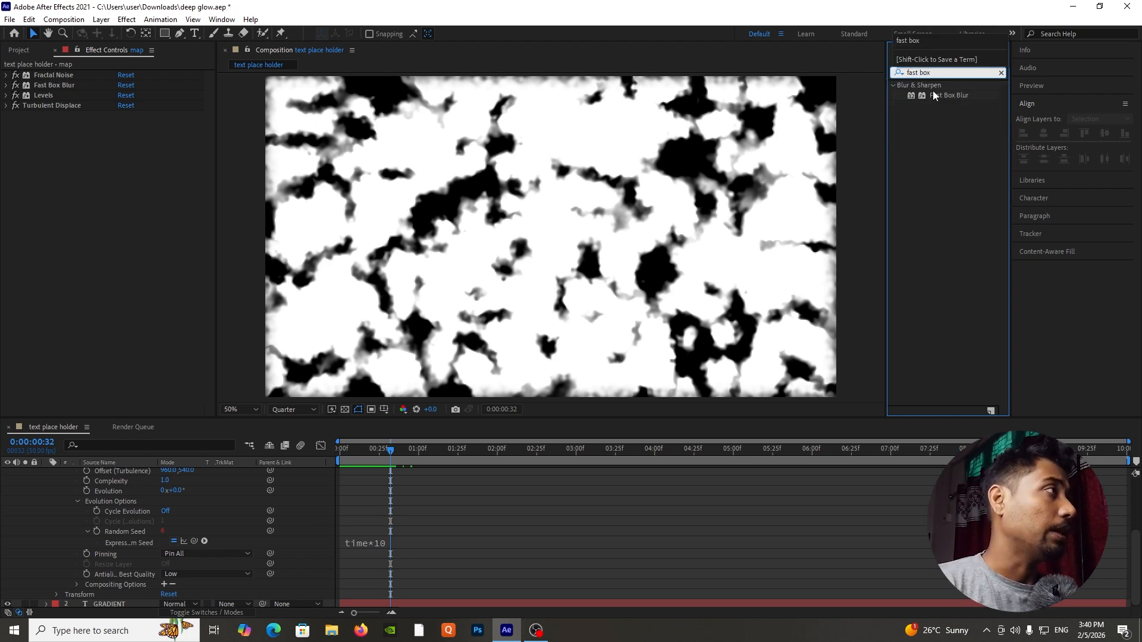
drag(932, 96, 130, 412)
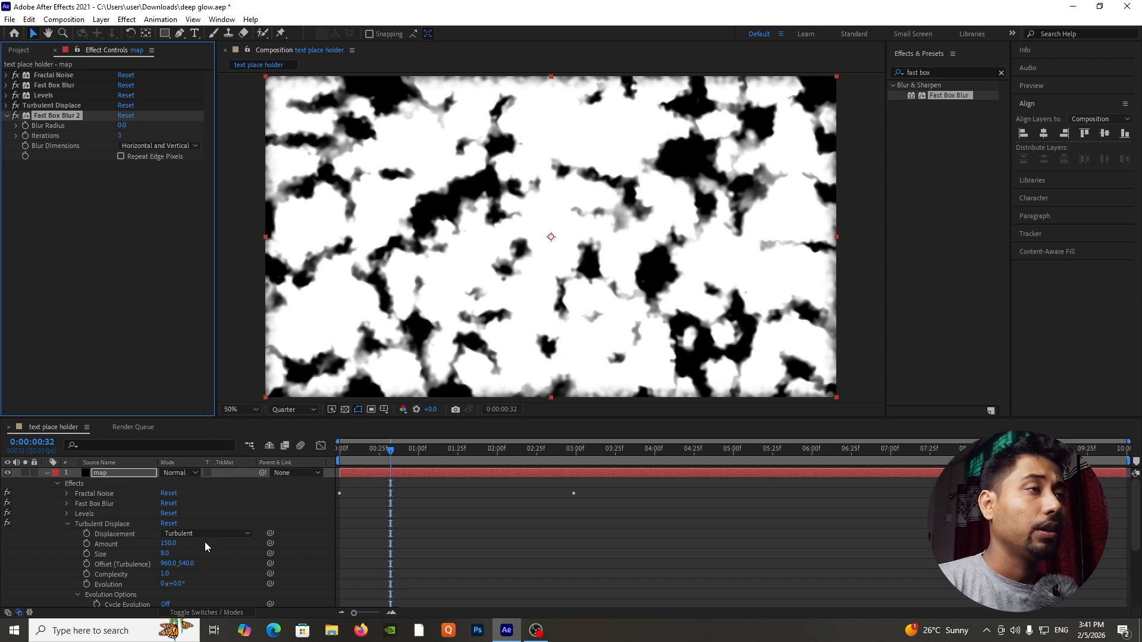
Set the second Fast Box Blur's radius to 8 on the map layer and scrub the timeline to check the softened noise.
click(47, 472)
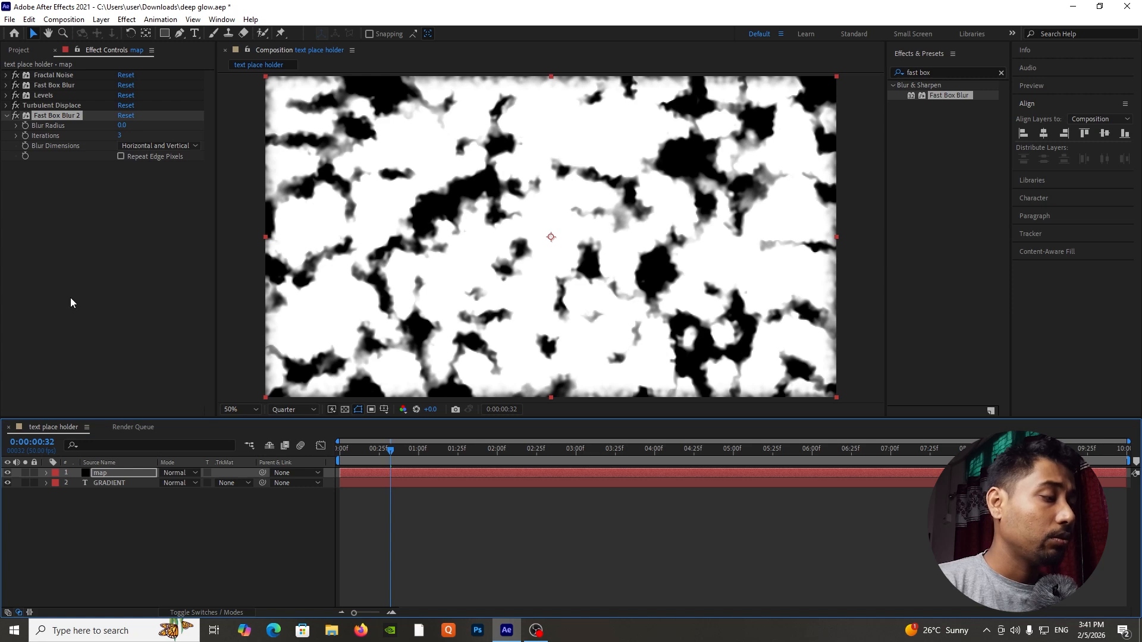
click(122, 127)
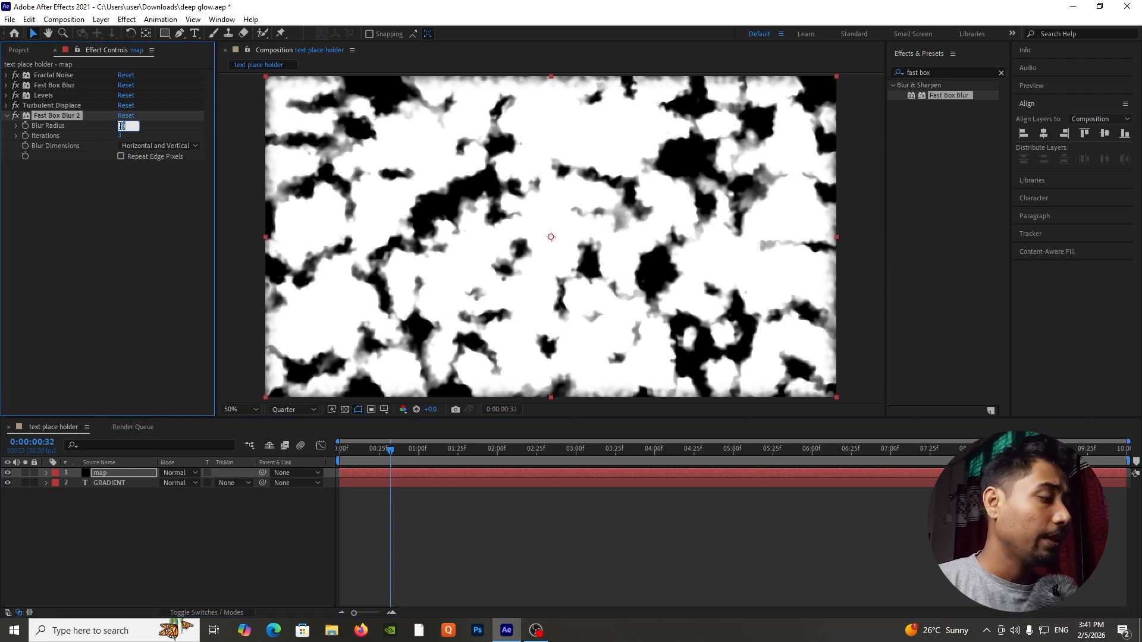
text(8)
key(Return)
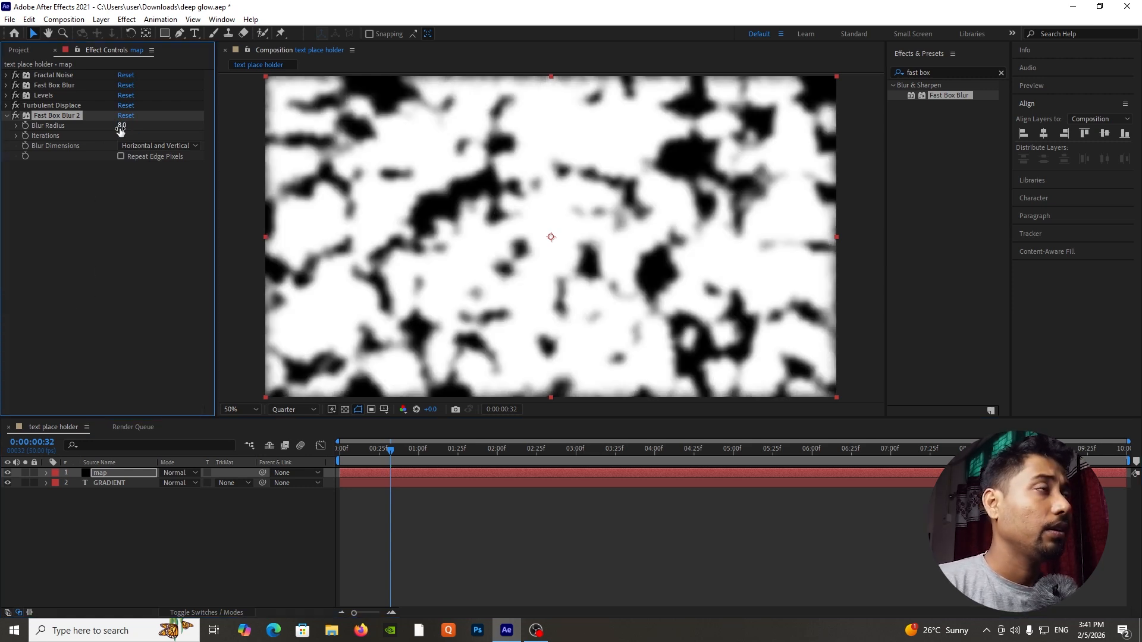
drag(396, 451, 436, 455)
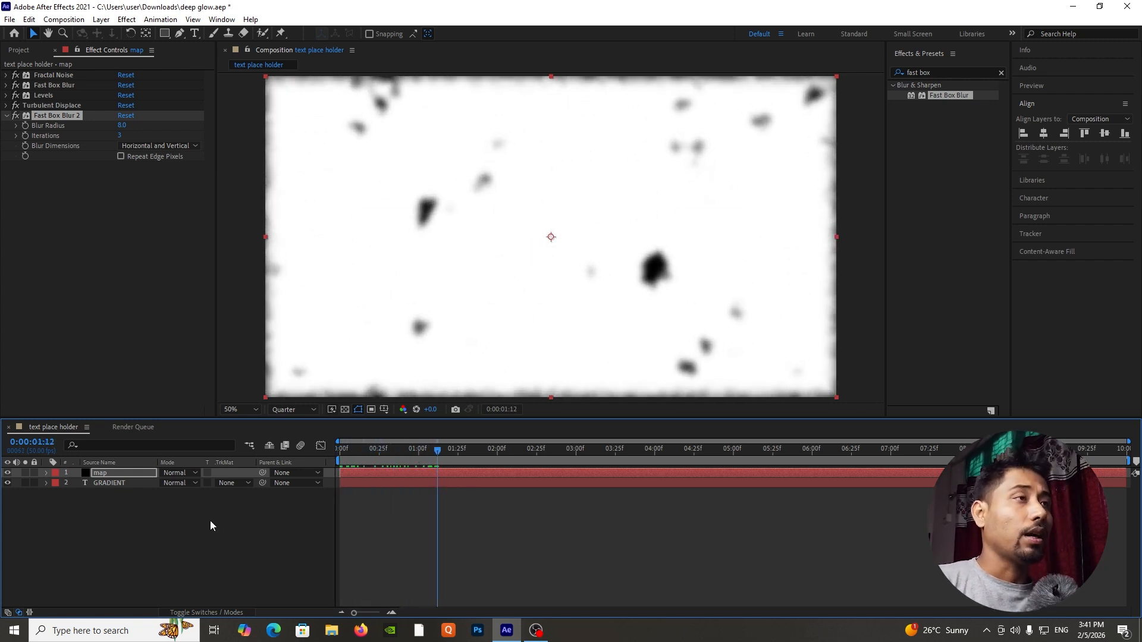
Set the map layer's blending mode to Stencil Luma and preview the text reveal from the start.
click(175, 473)
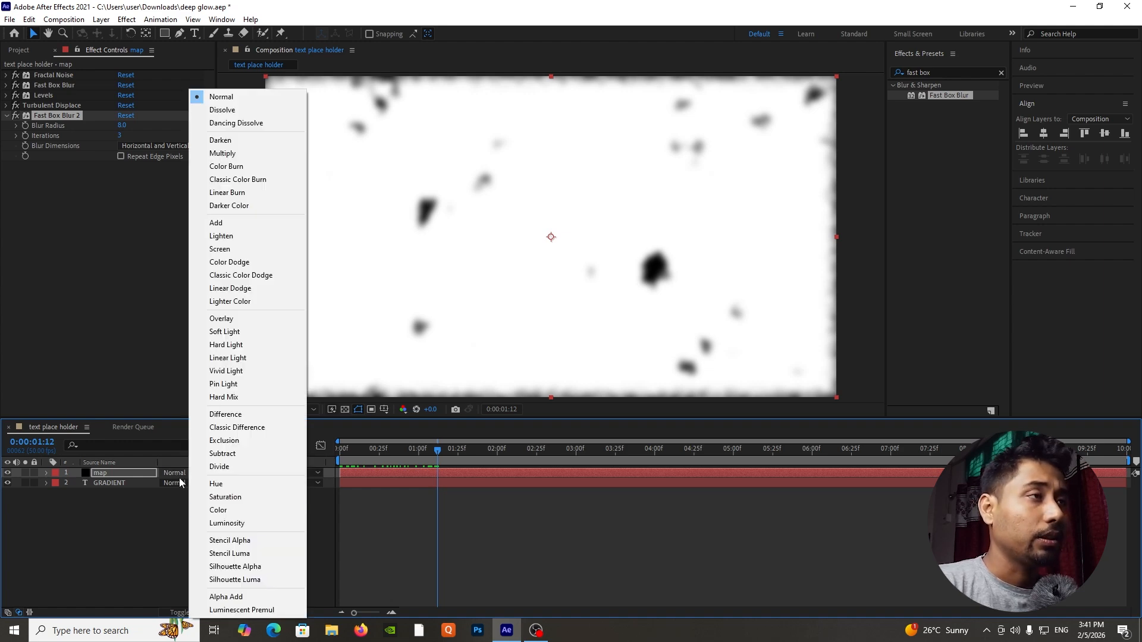
click(238, 558)
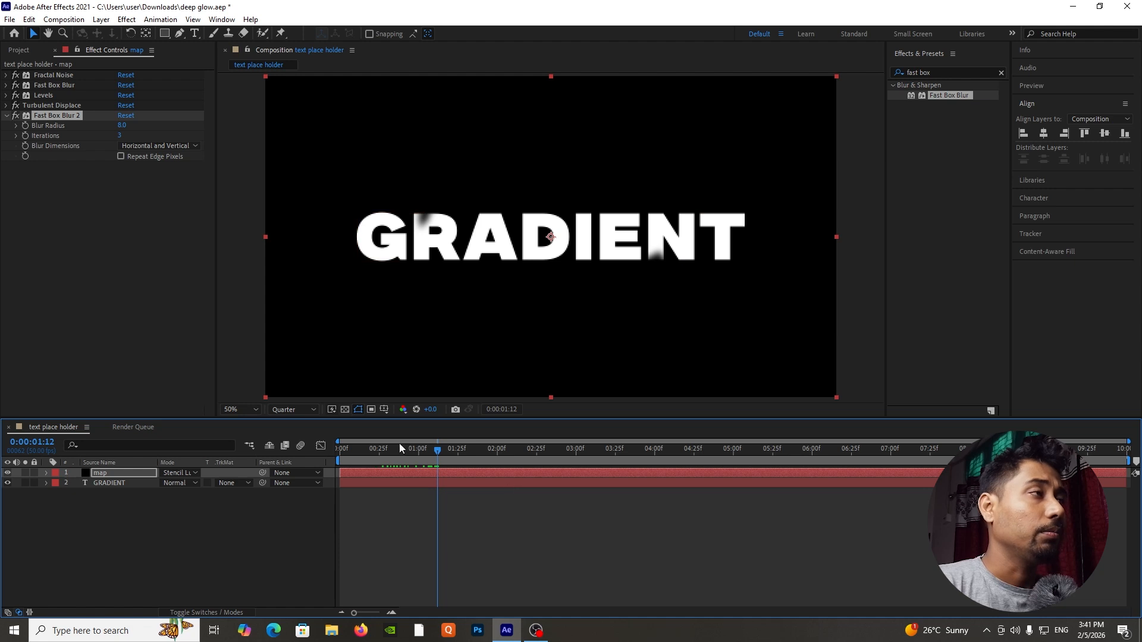
drag(419, 456, 326, 460)
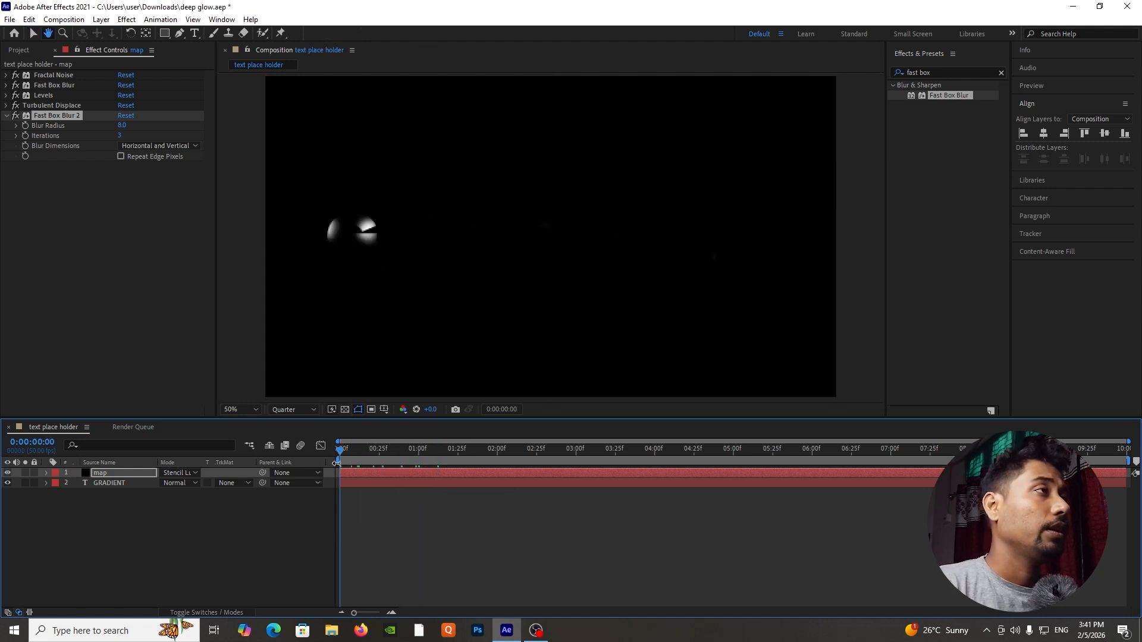
key(space)
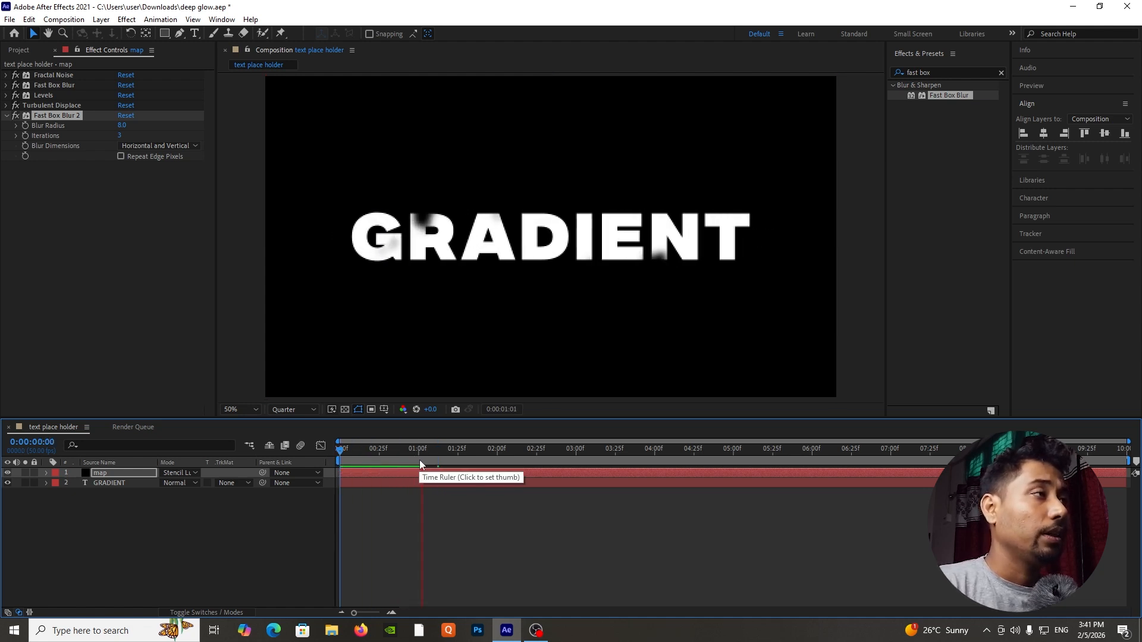
key(space)
click(119, 346)
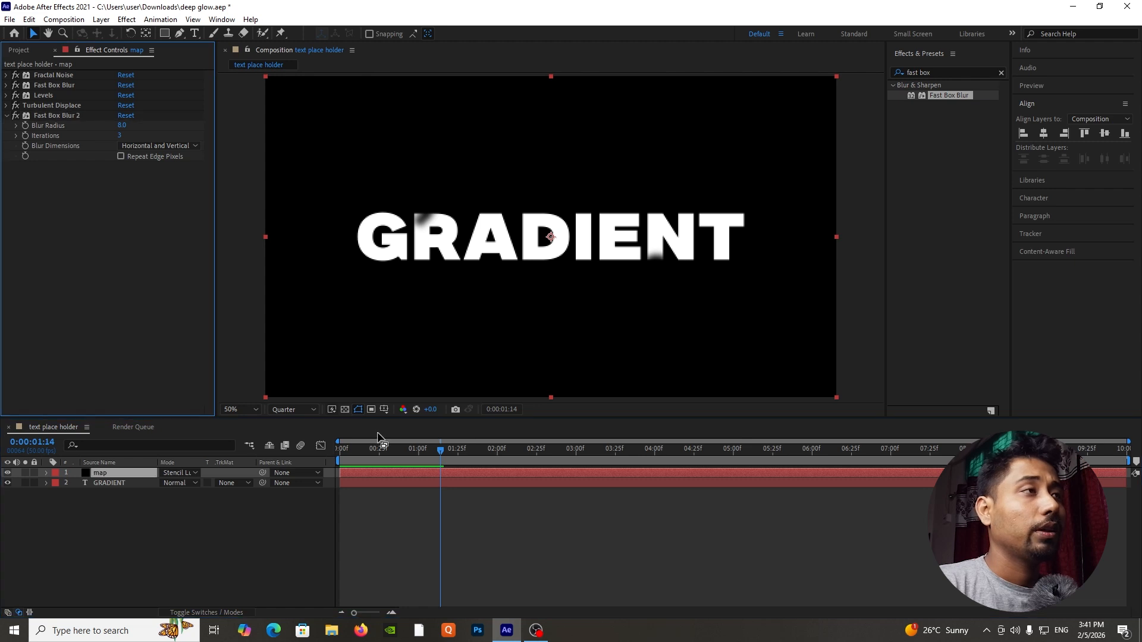
Create a 1920 x 1080, 50 fps, 10-second composition named main comp and add the text place holder composition to it.
click(19, 49)
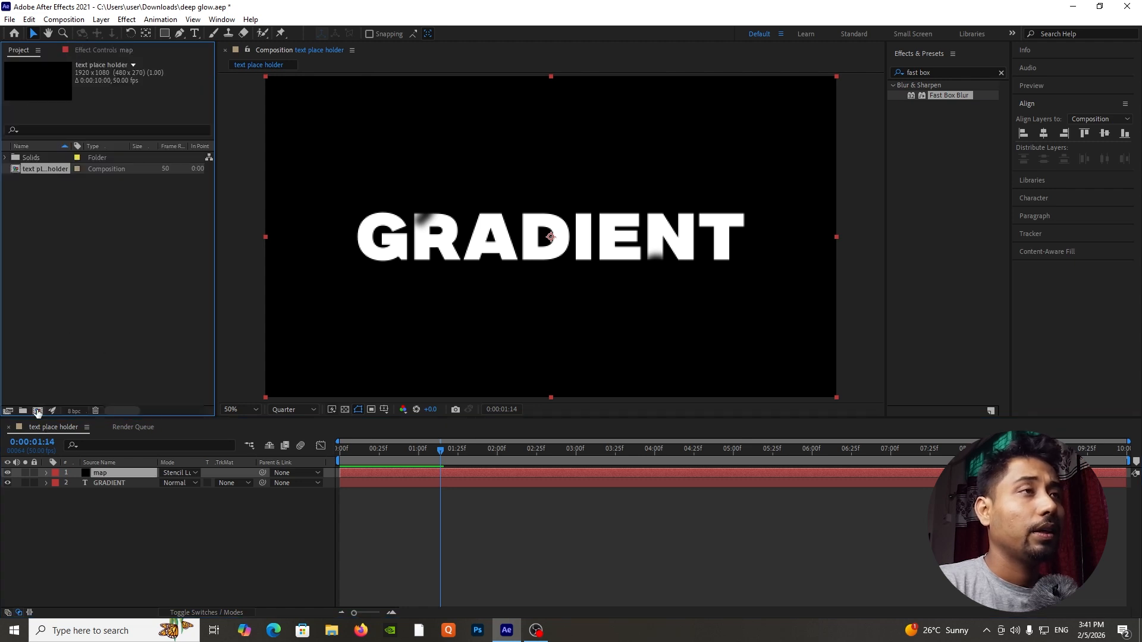
click(37, 410)
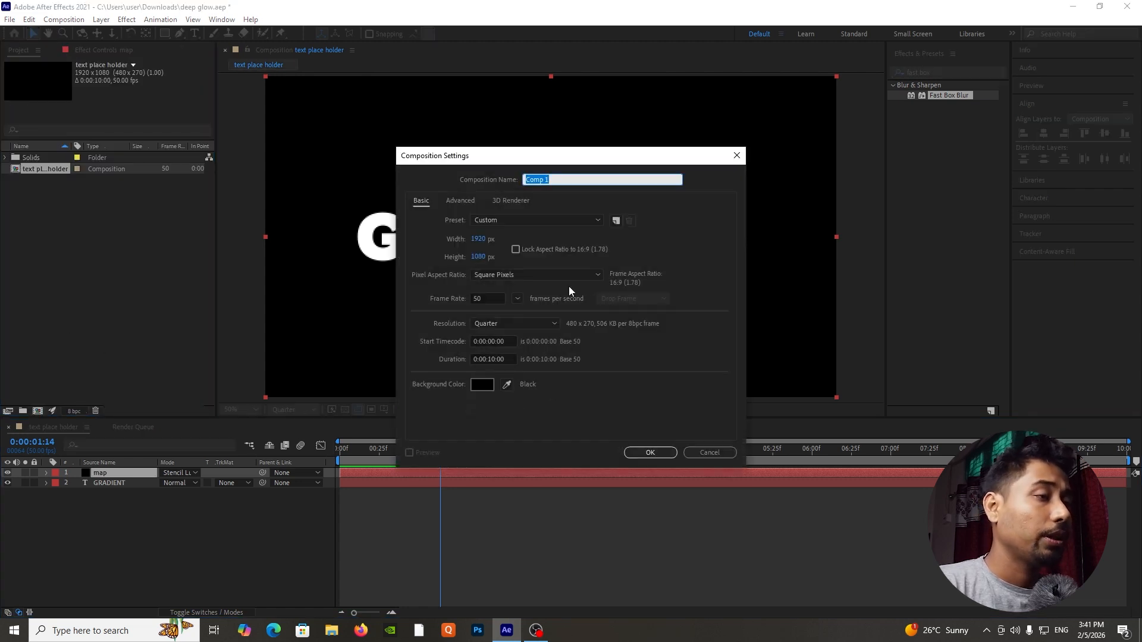
text(main c)
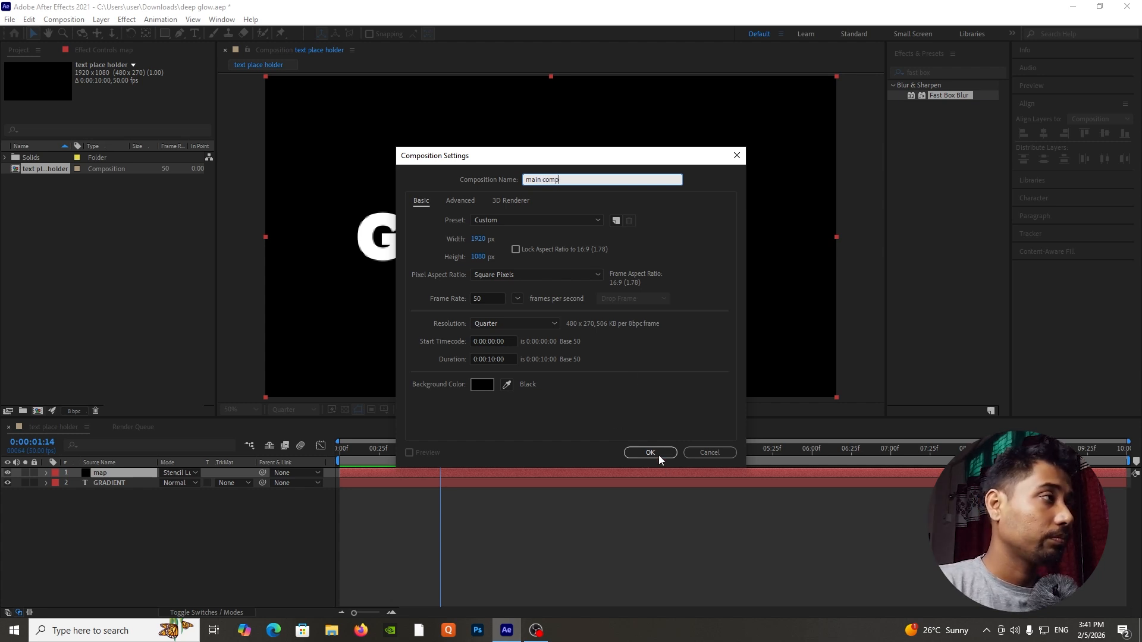
click(654, 452)
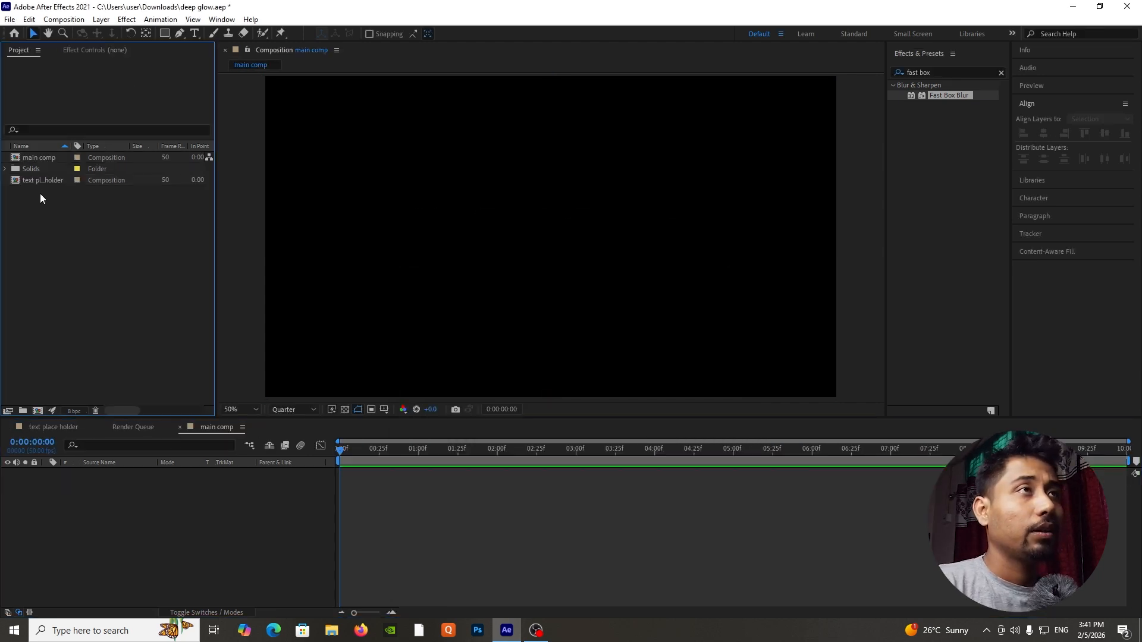
drag(48, 177, 173, 518)
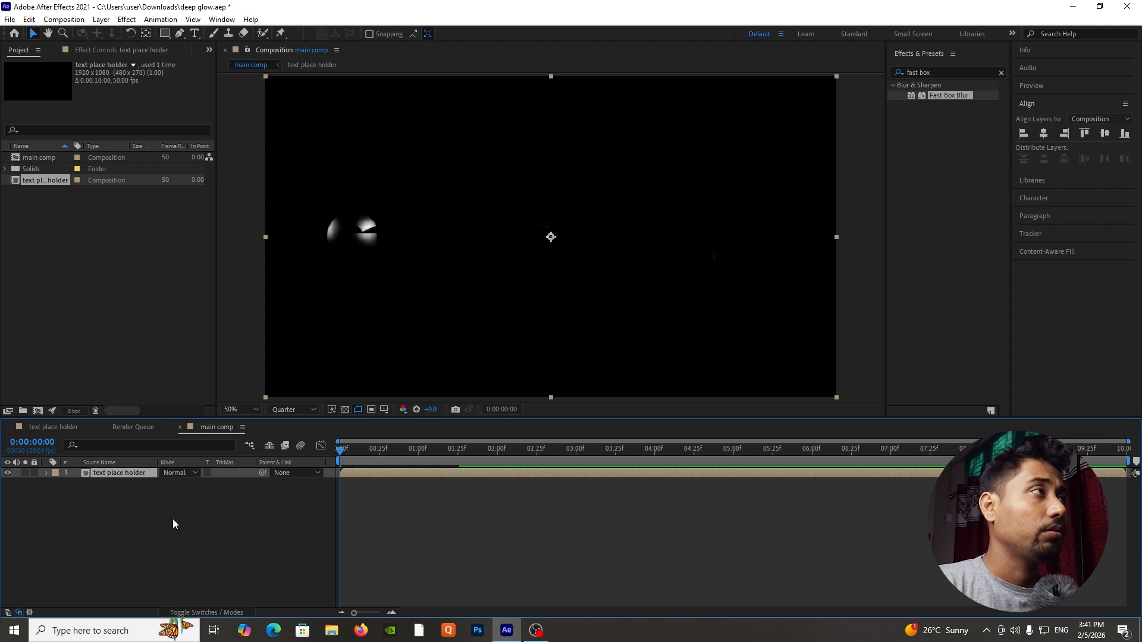
click(221, 528)
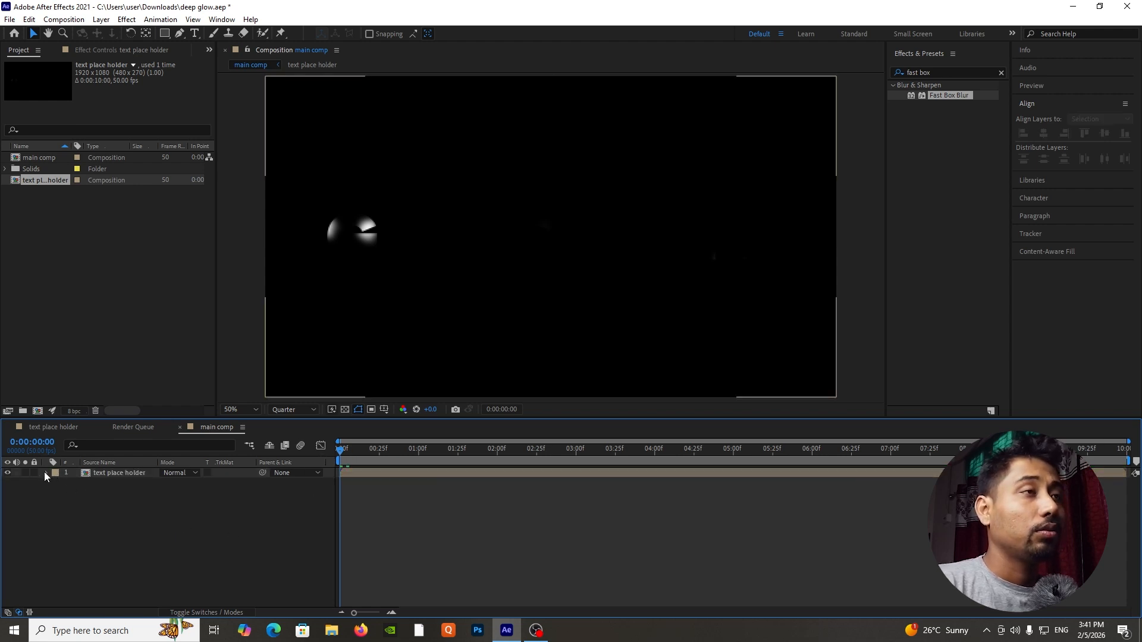
Review the layers in the text place holder composition and return to its nested layer in main comp.
click(98, 471)
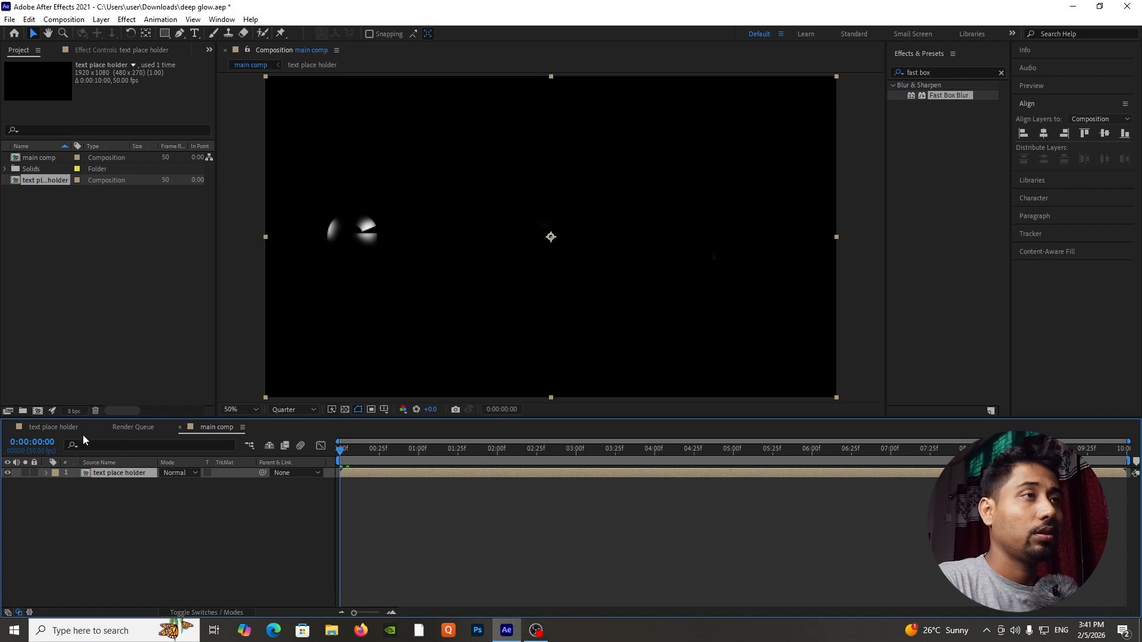
click(59, 427)
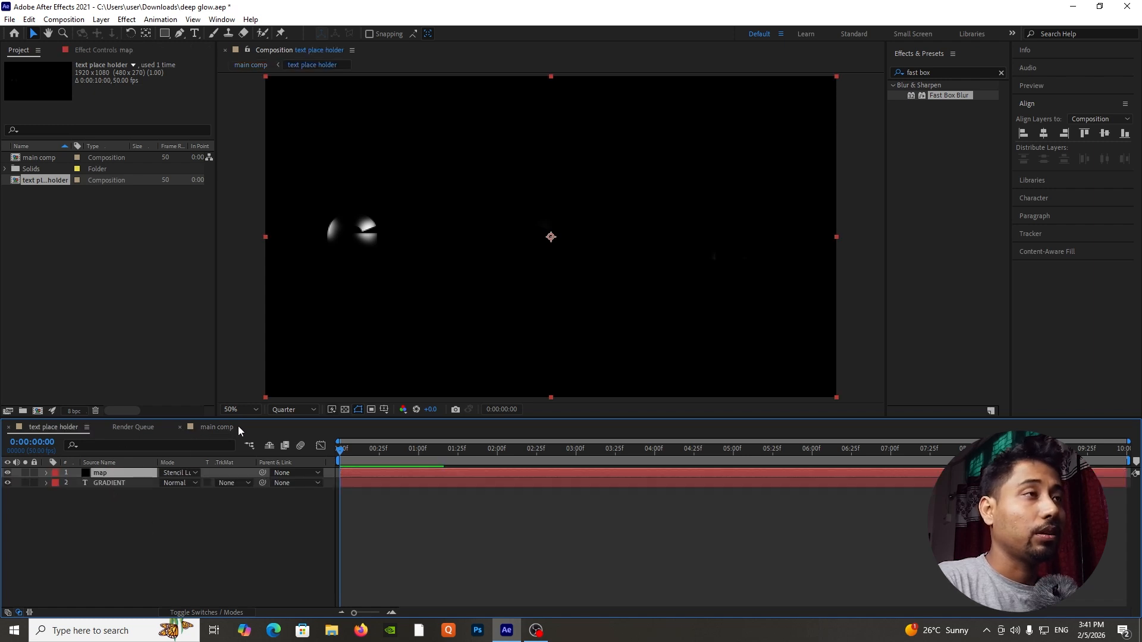
click(115, 483)
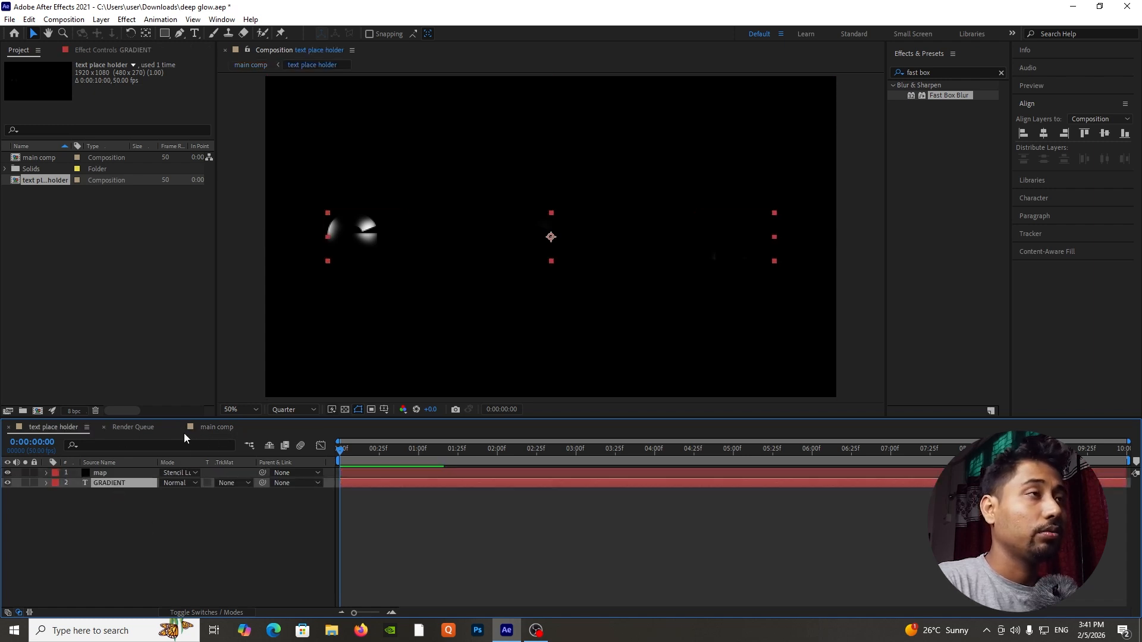
click(221, 428)
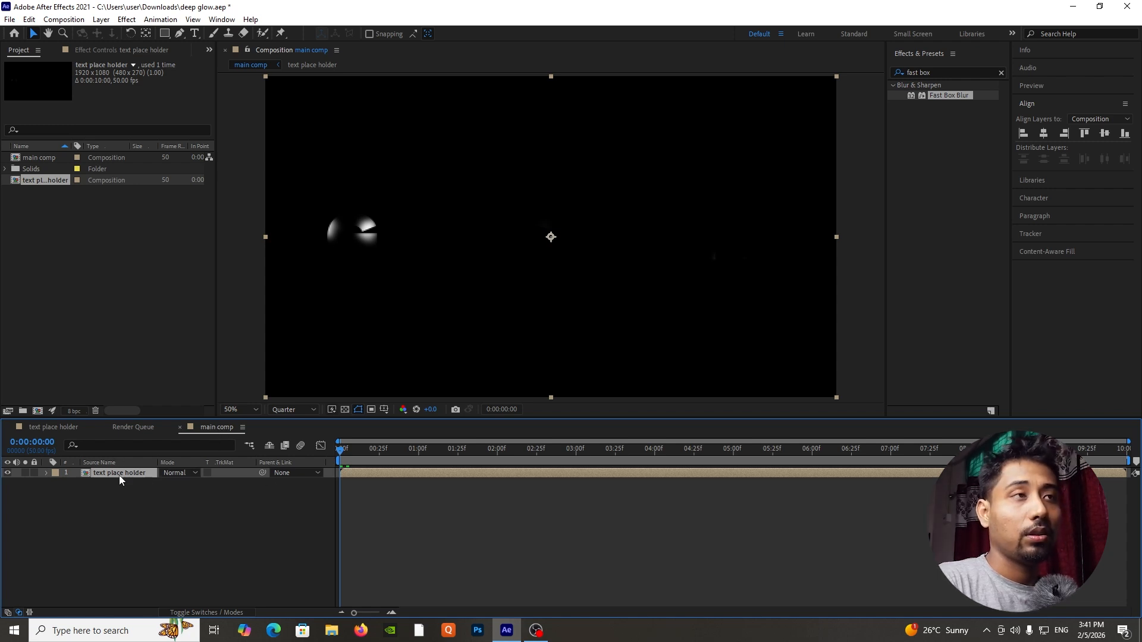
click(129, 500)
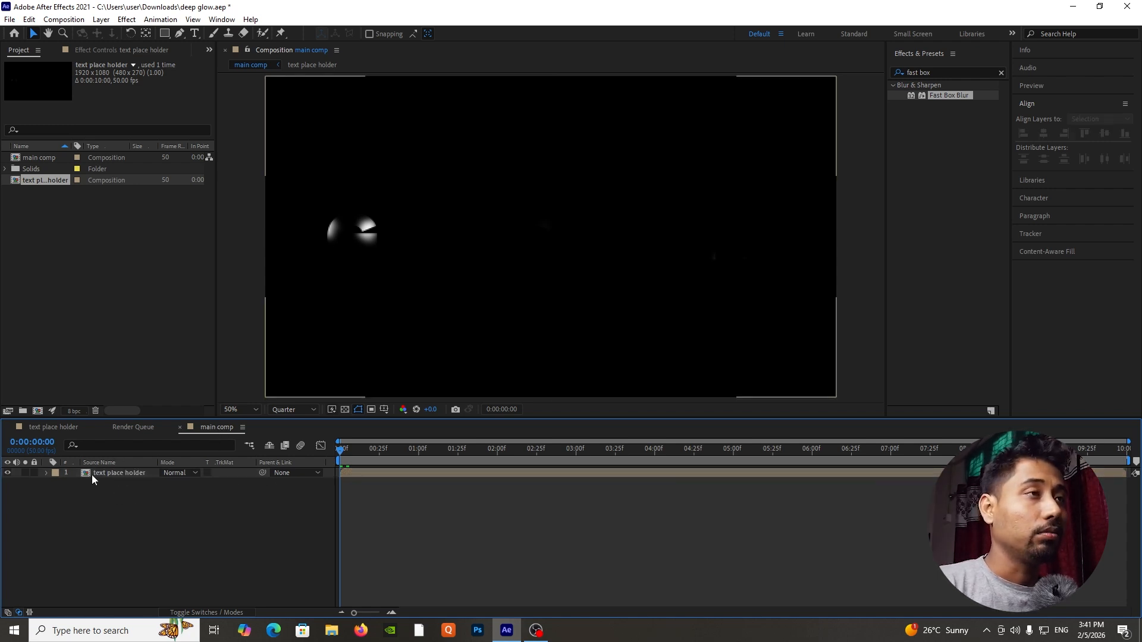
click(116, 473)
right_click(251, 539)
click(149, 547)
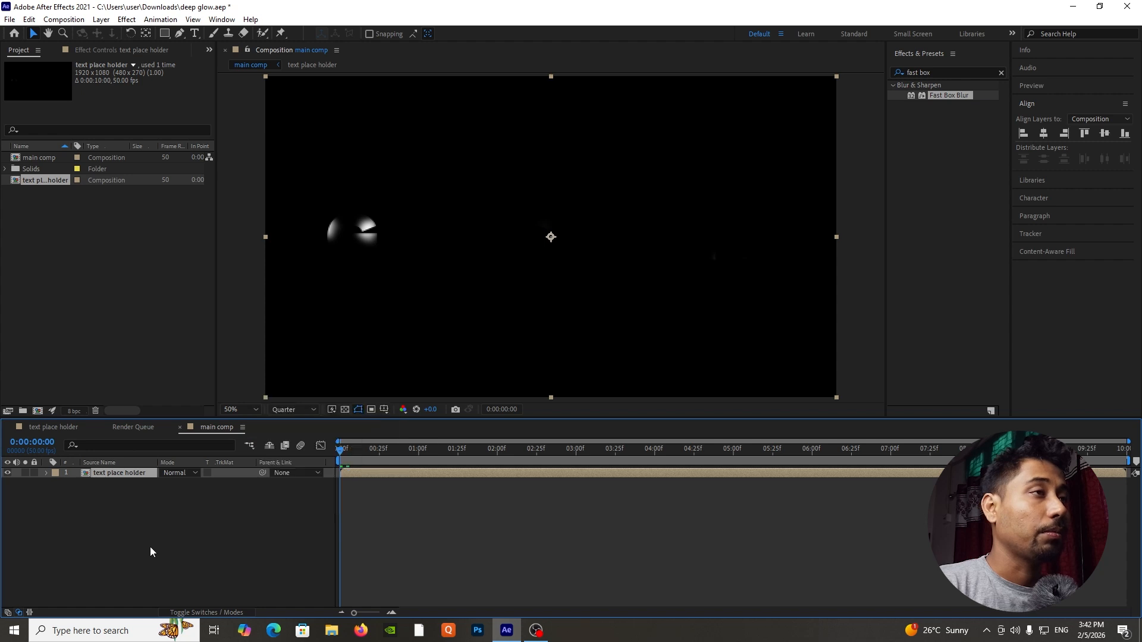
Add an opacity keyframe of 0% at the start of the text place holder layer in main comp.
click(125, 476)
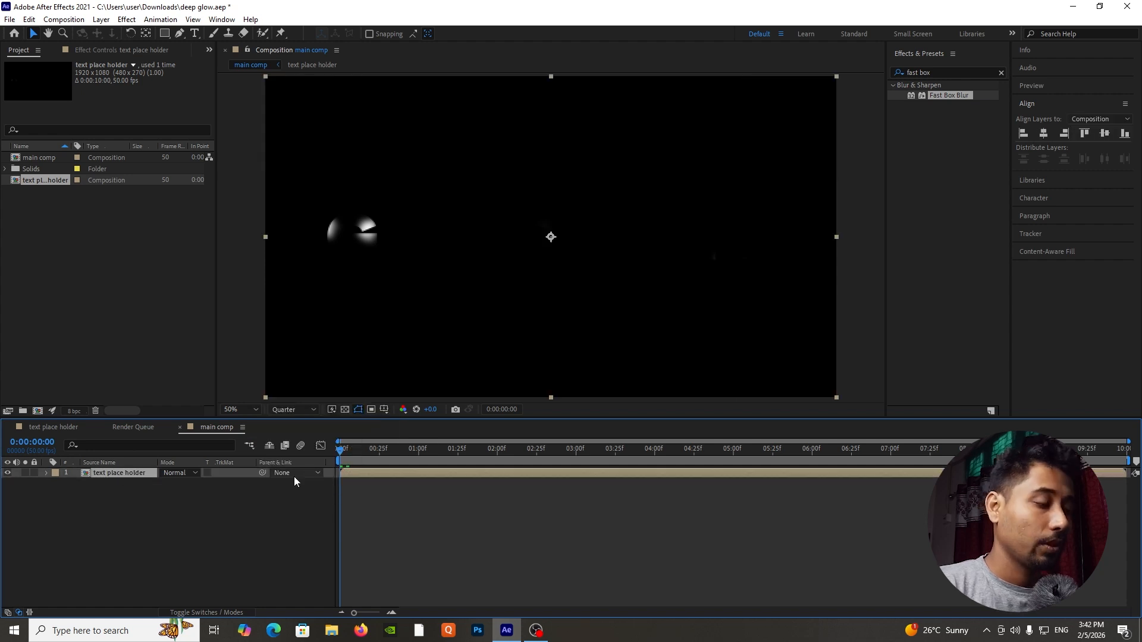
key(t)
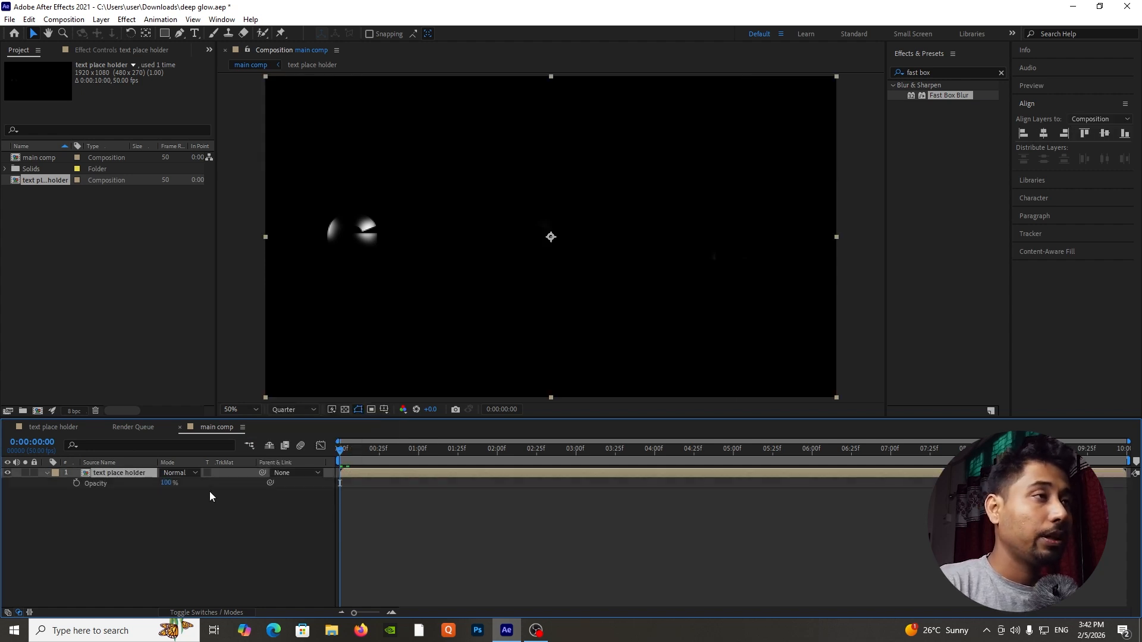
click(76, 483)
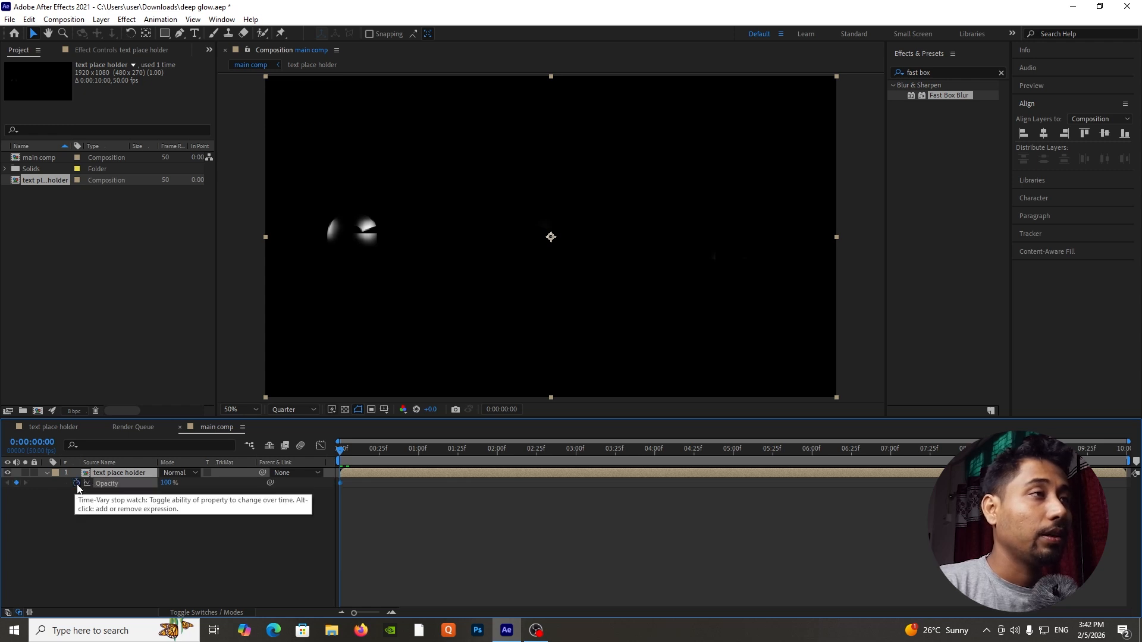
click(167, 483)
text(0)
key(Return)
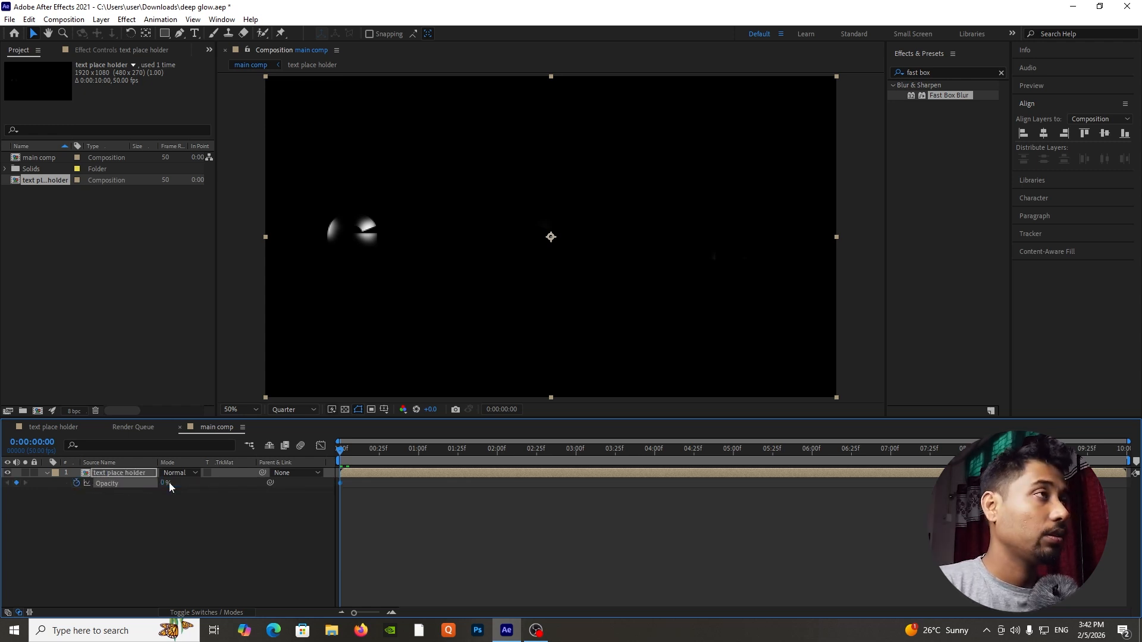
Keyframe the text place holder layer's opacity to 100% at 0:00:00:08 and preview the fade-in from the start.
click(347, 452)
drag(350, 458, 353, 456)
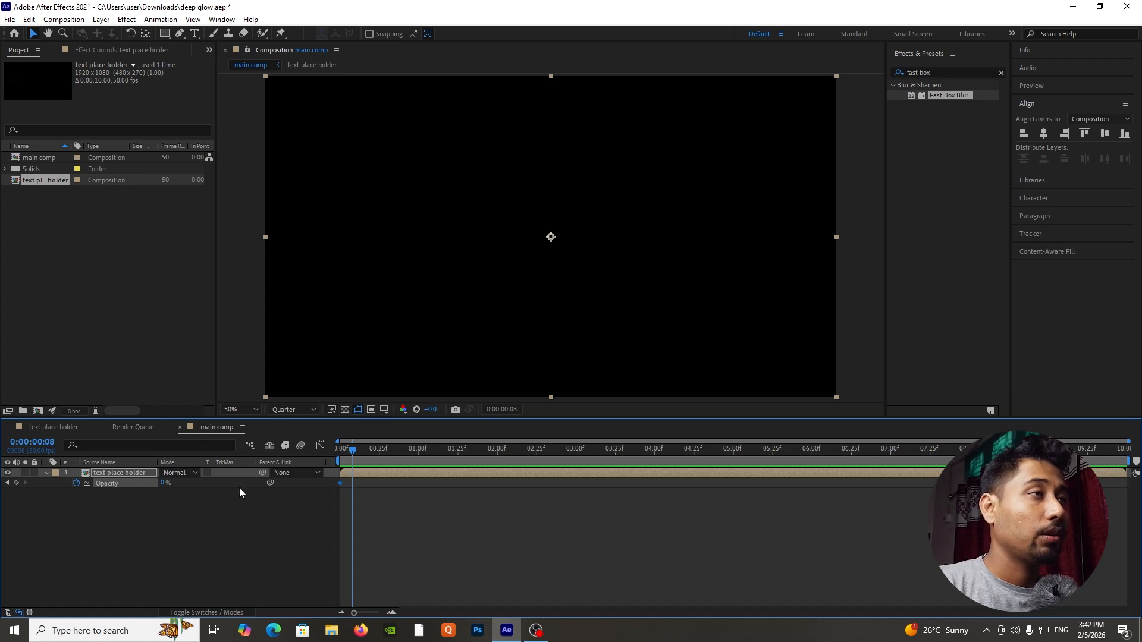
click(159, 483)
text(1)
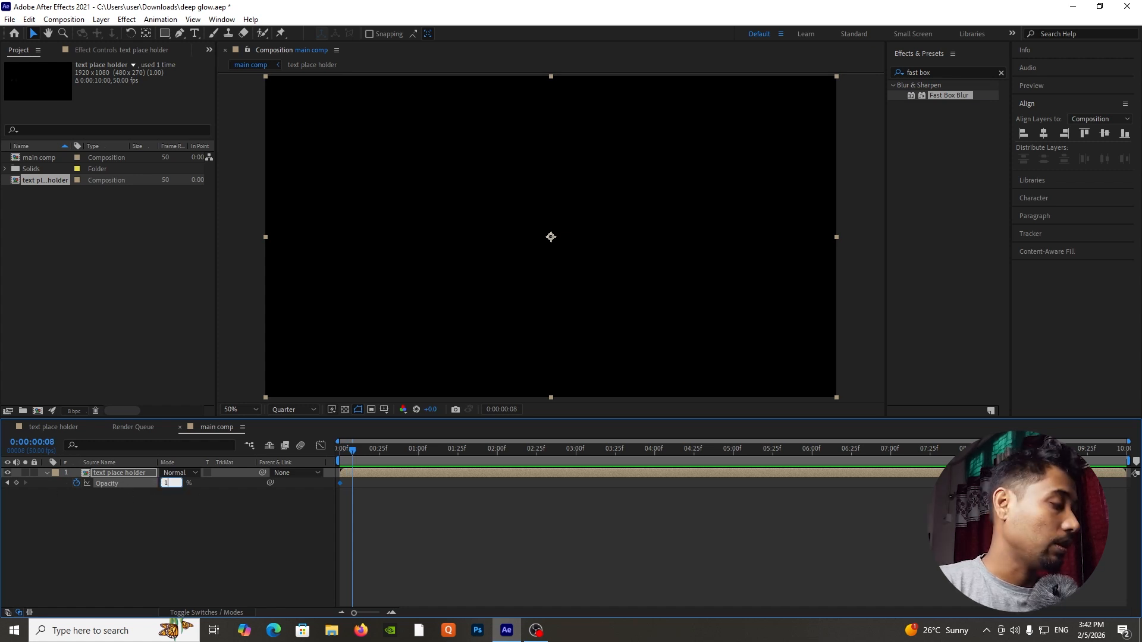
text(00)
key(Return)
key(Home)
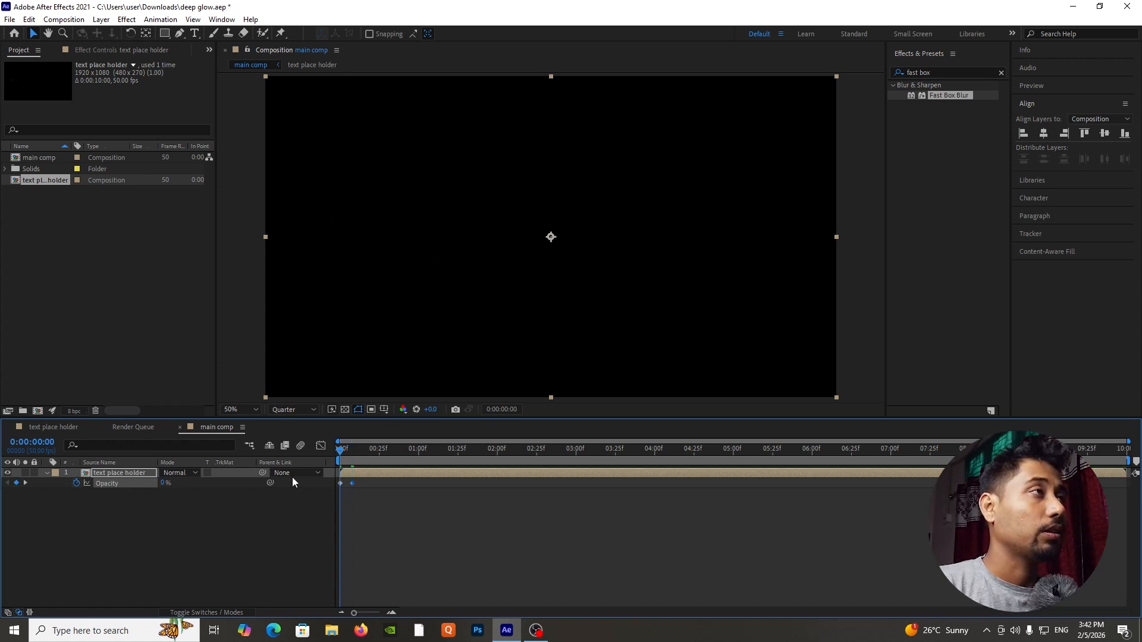
key(space)
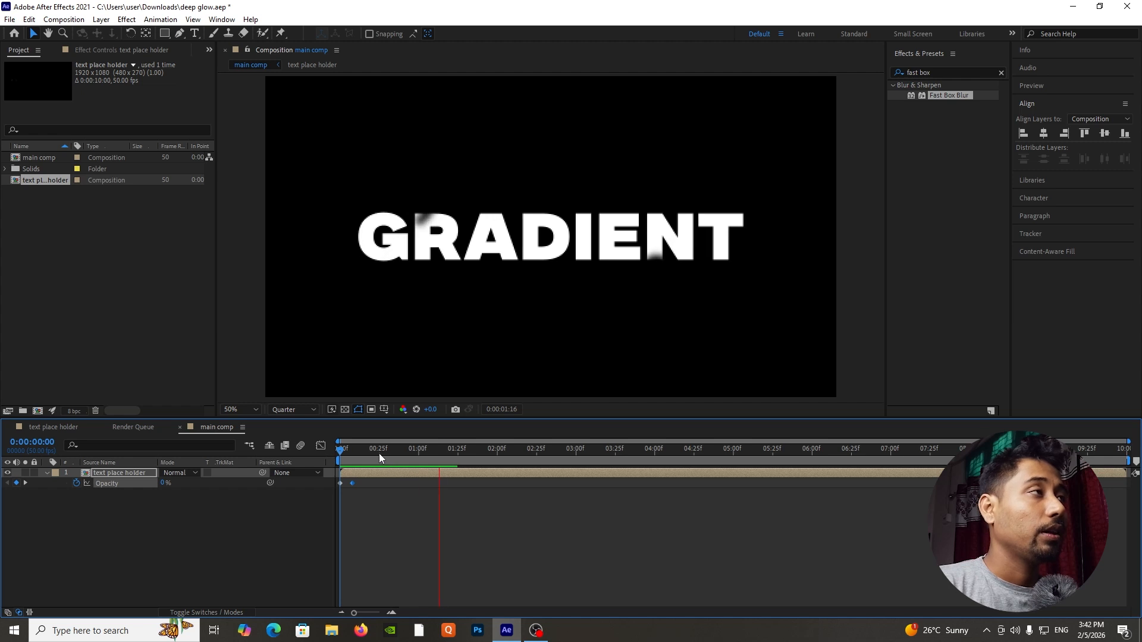
key(space)
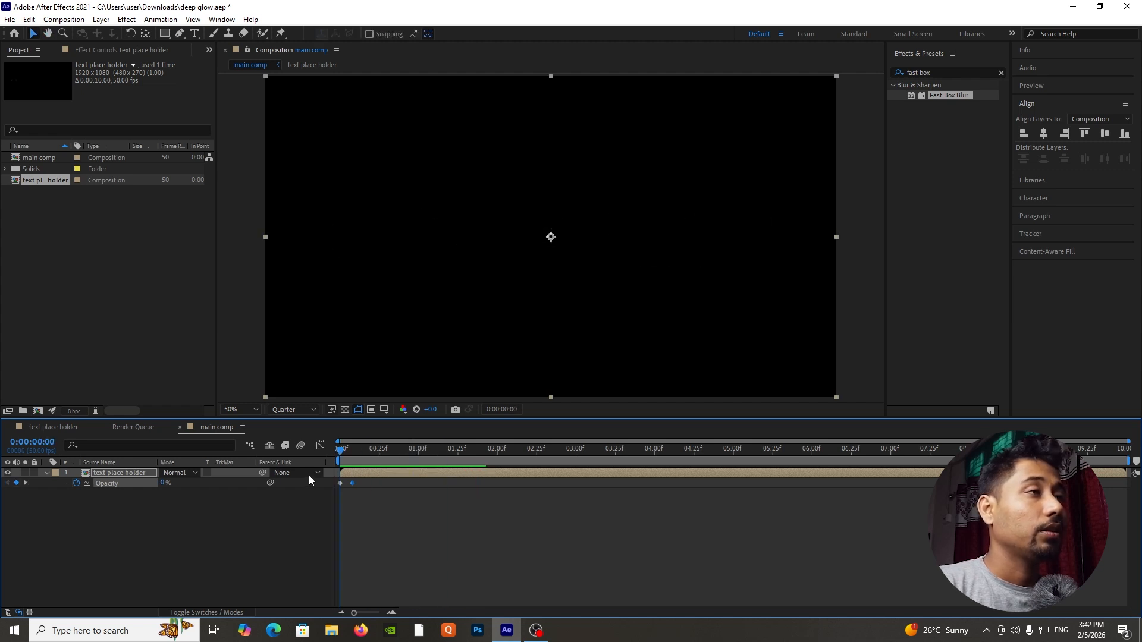
Add an adjustment layer above the text place holder layer in main comp.
right_click(185, 526)
mouse_move(257, 387)
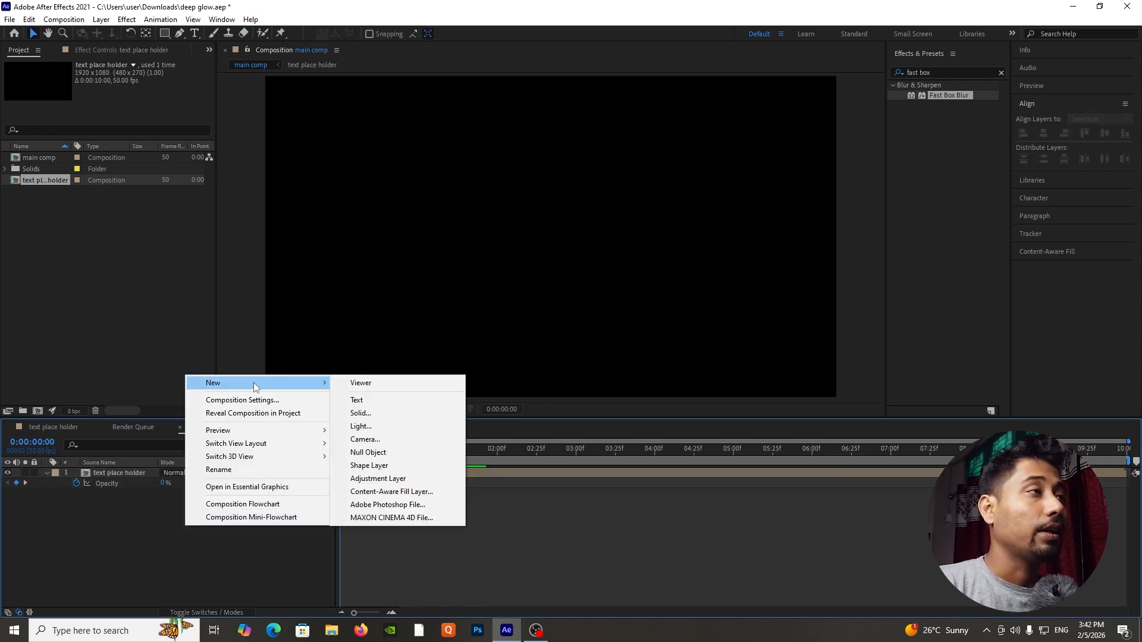
click(387, 478)
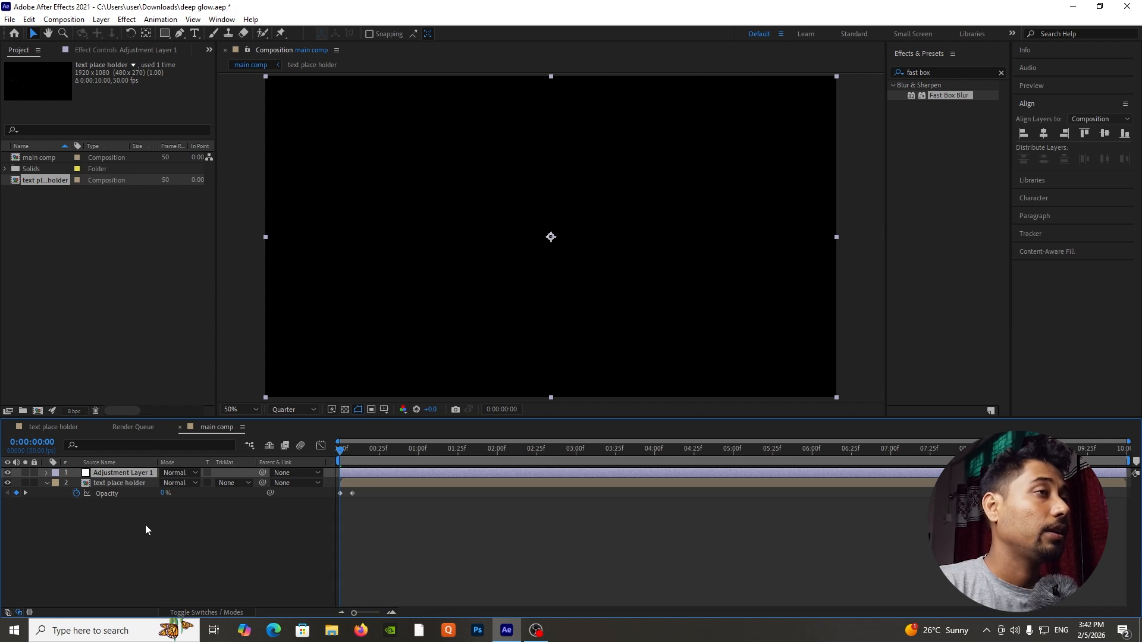
click(944, 72)
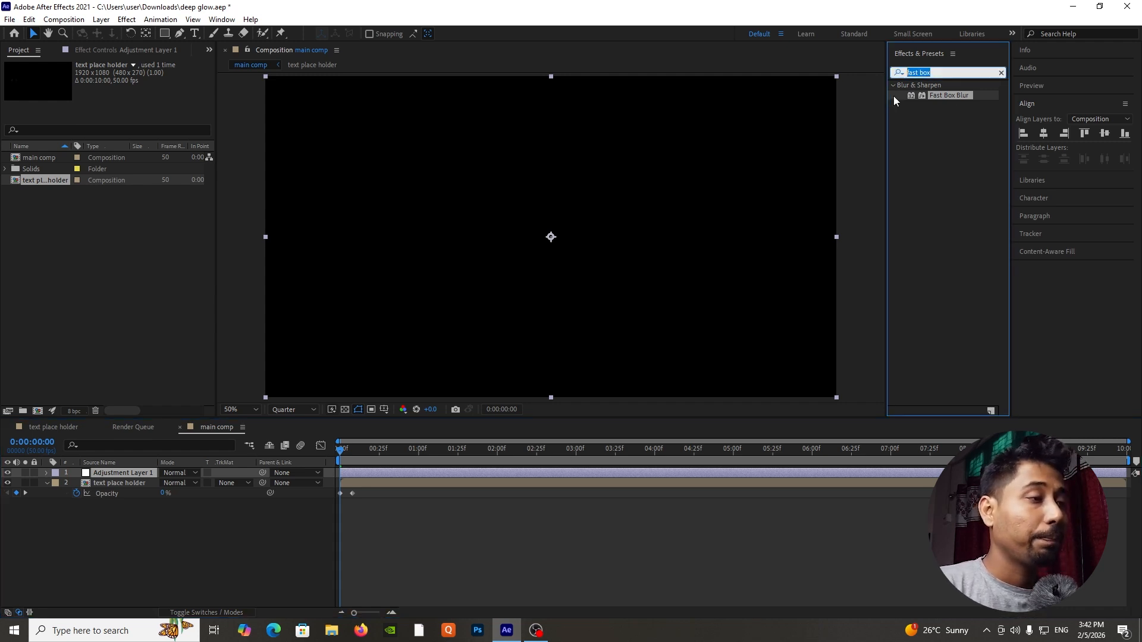
text(dee)
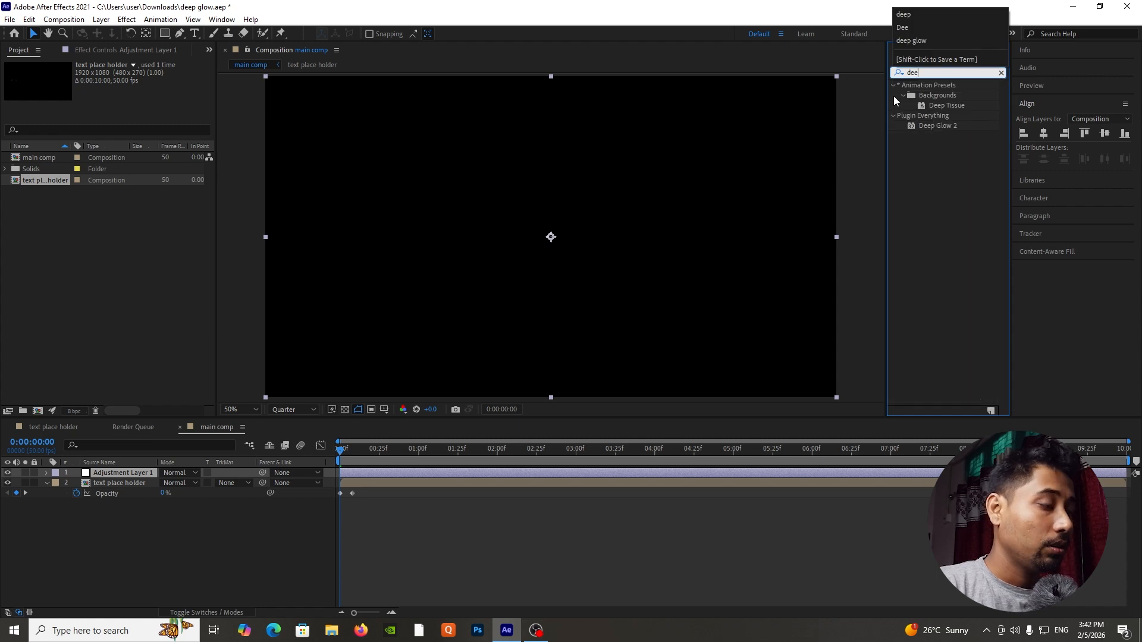
key(BackSpace)
key(BackSpace)
key(BackSpace)
Apply the Colorama effect to the adjustment layer in main comp.
text(c)
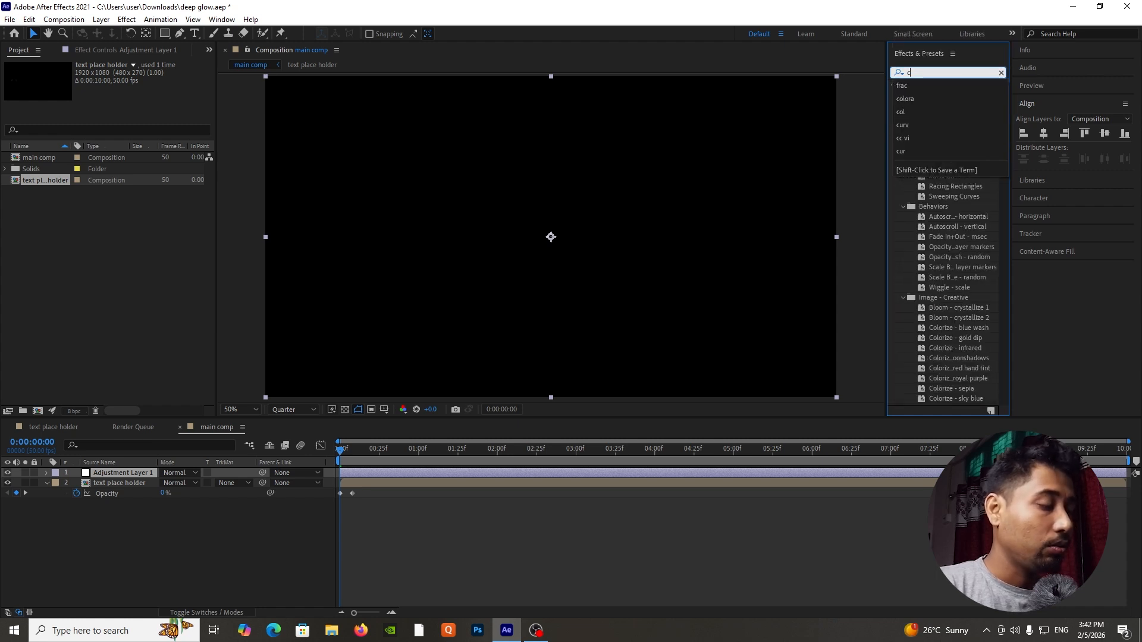
text(olo)
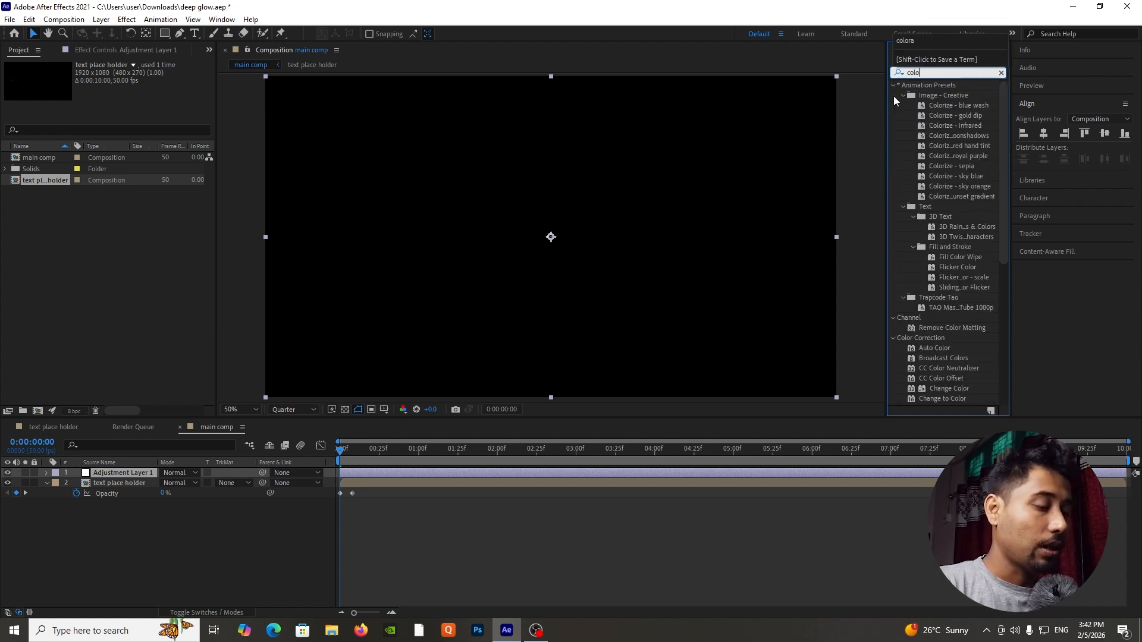
text(ra)
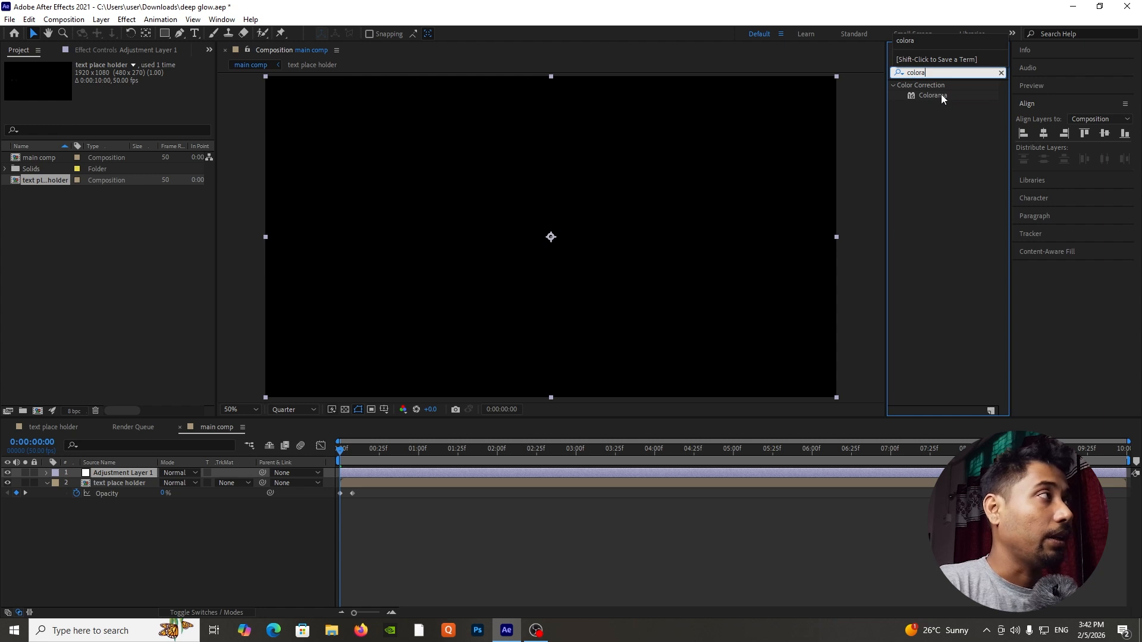
drag(941, 94, 148, 475)
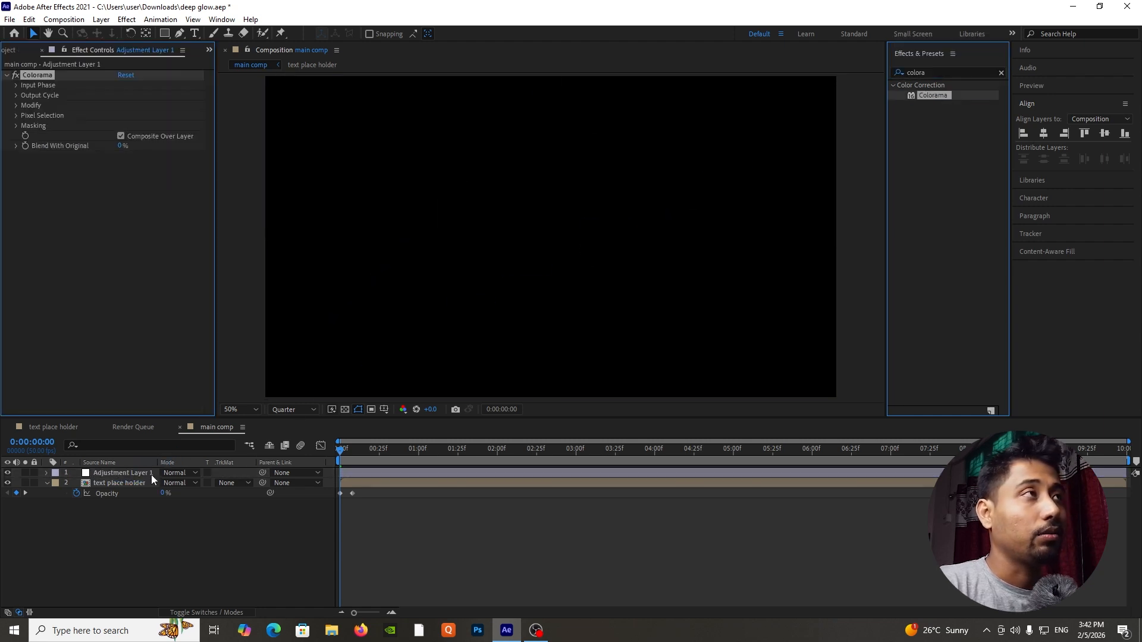
click(151, 475)
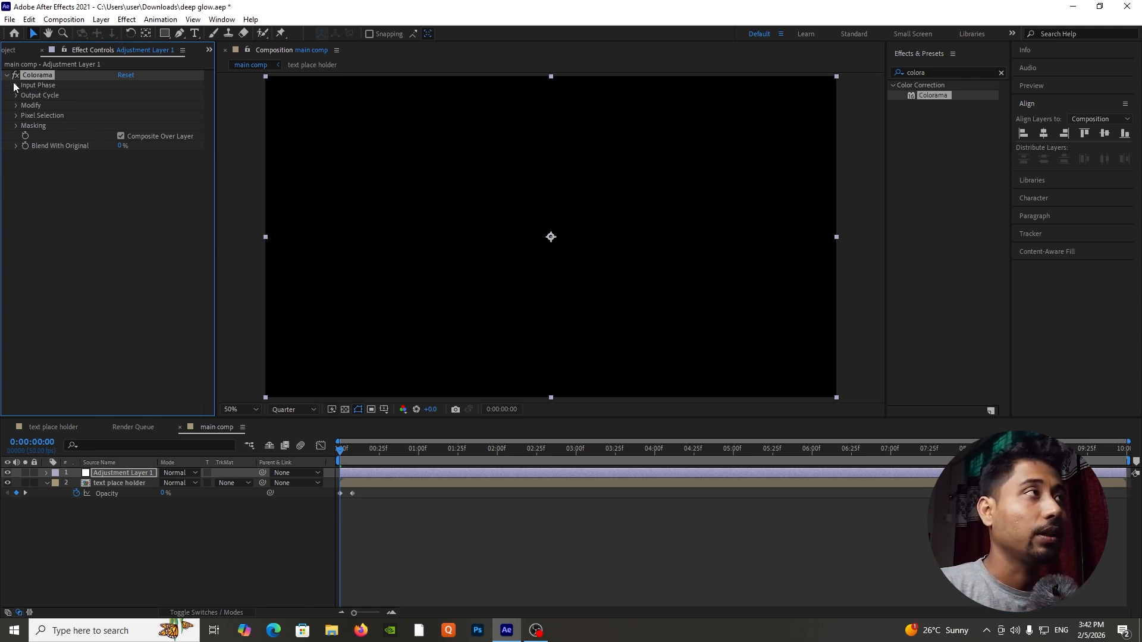
Set Colorama's input phase source to Alpha with the text visible at 0:00:01:09.
drag(342, 456, 432, 457)
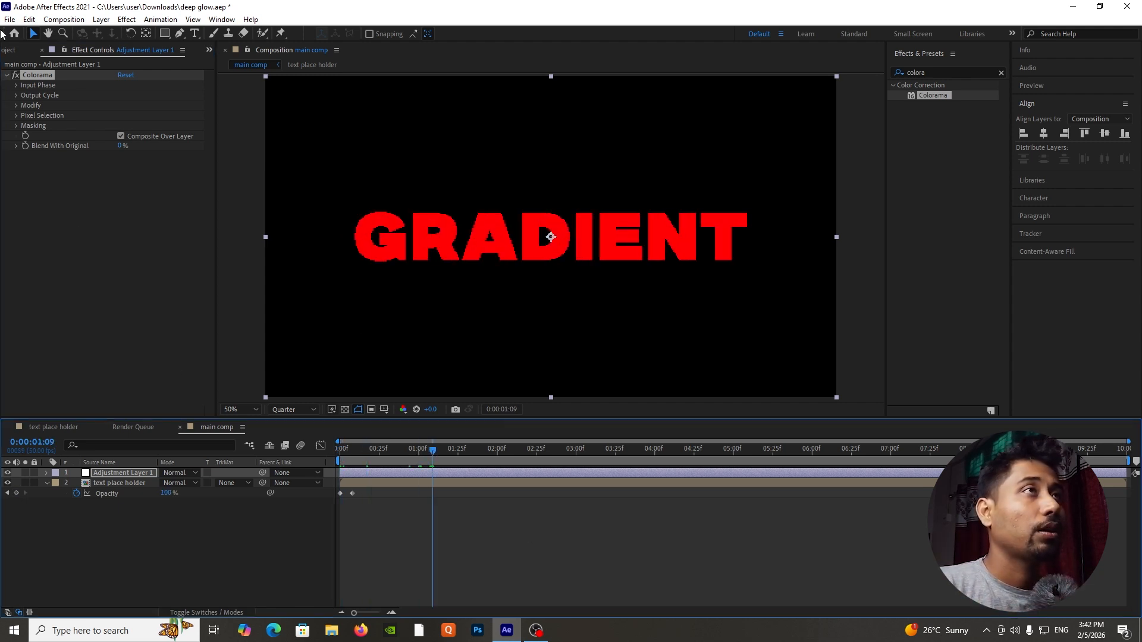
click(21, 85)
click(143, 95)
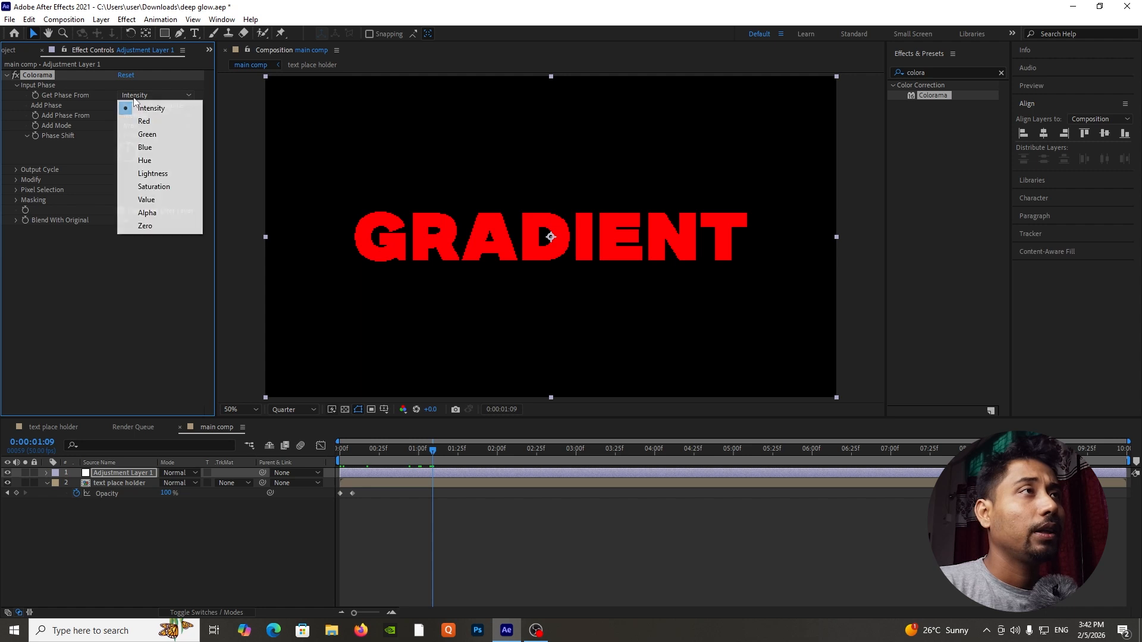
click(172, 212)
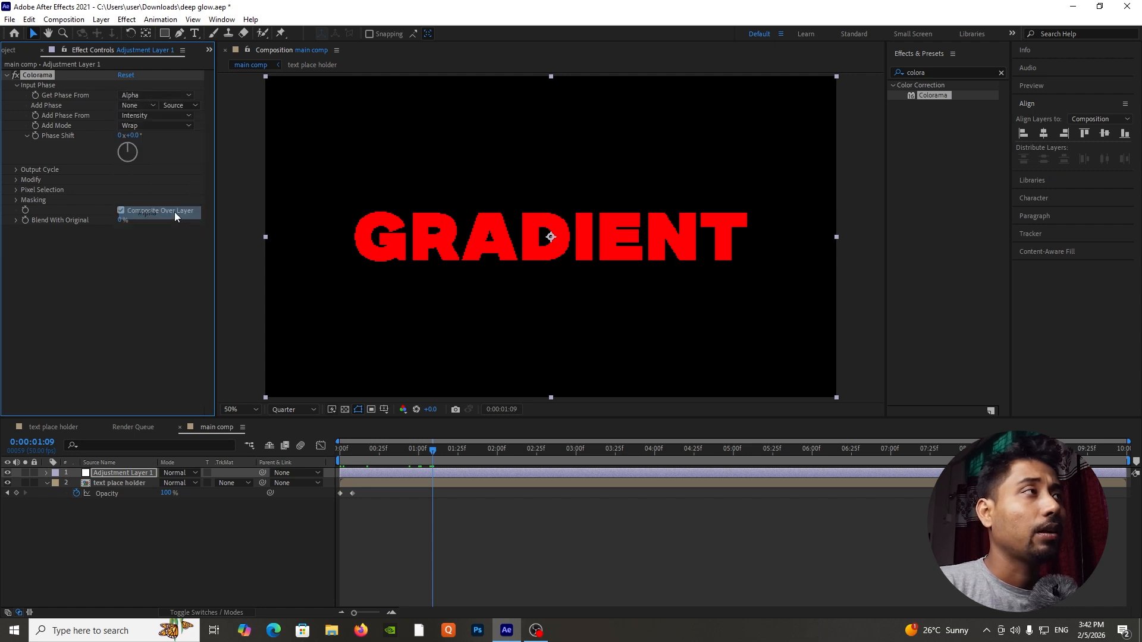
Set Colorama's output cycle to the Sunset preset palette on the adjustment layer.
drag(389, 453, 364, 460)
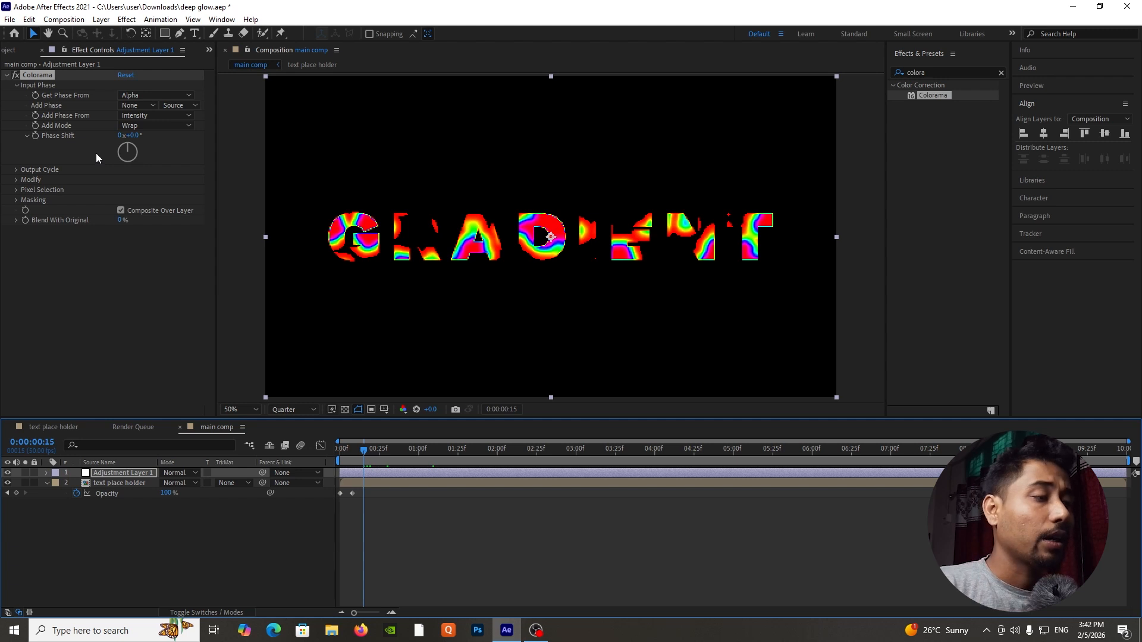
click(16, 168)
click(145, 177)
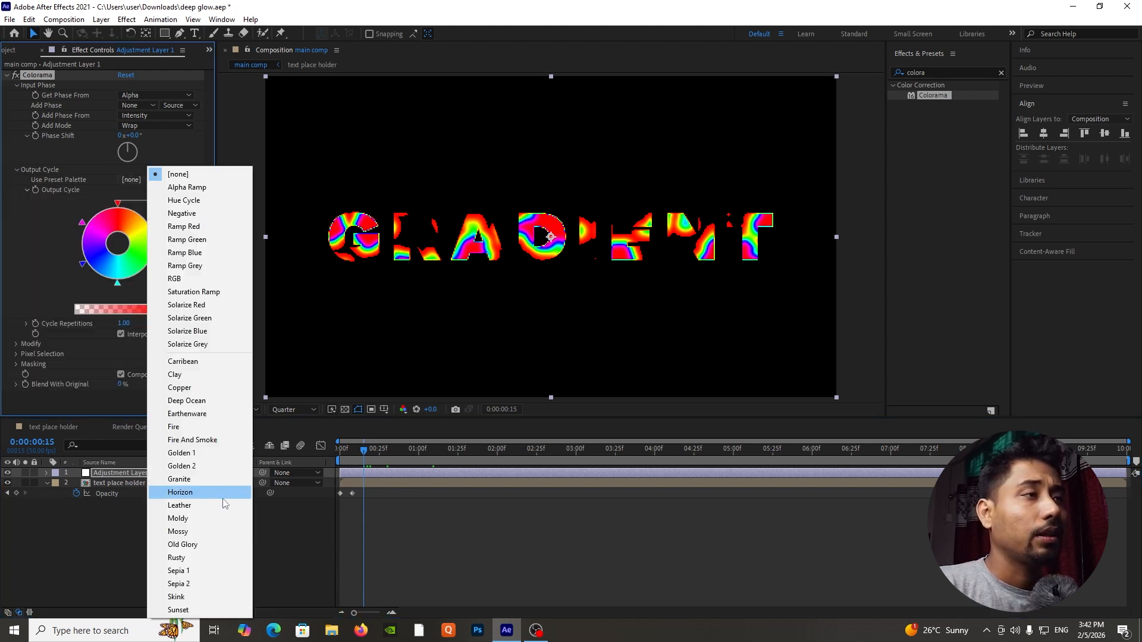
click(185, 610)
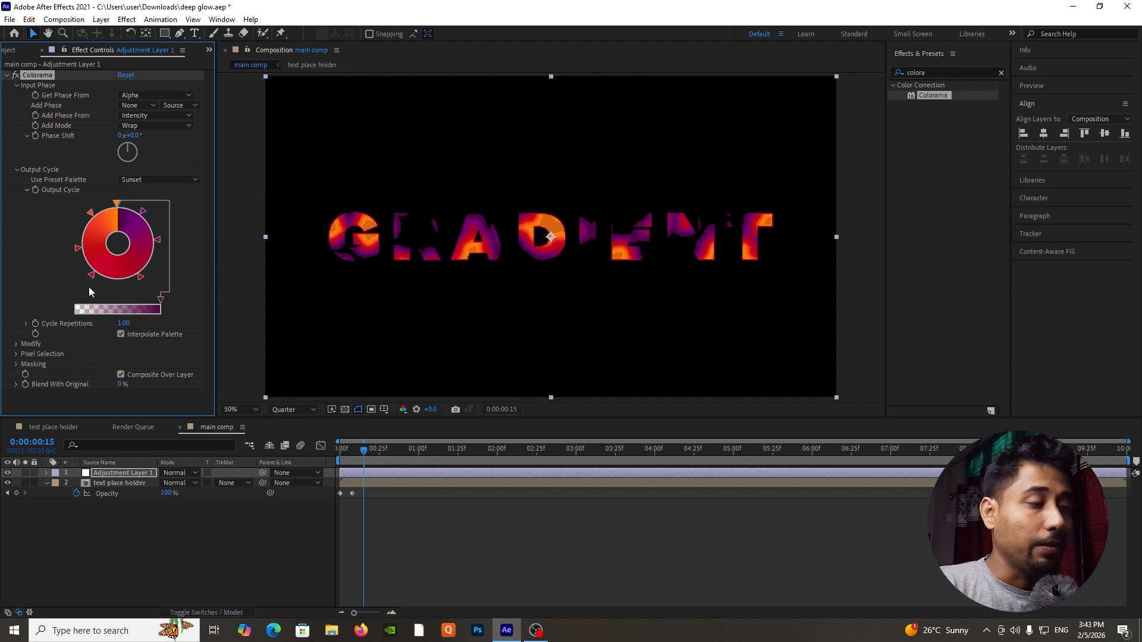
click(7, 75)
Preview the coloured text reveal and add the Deep Glow 2 effect to the adjustment layer.
click(952, 72)
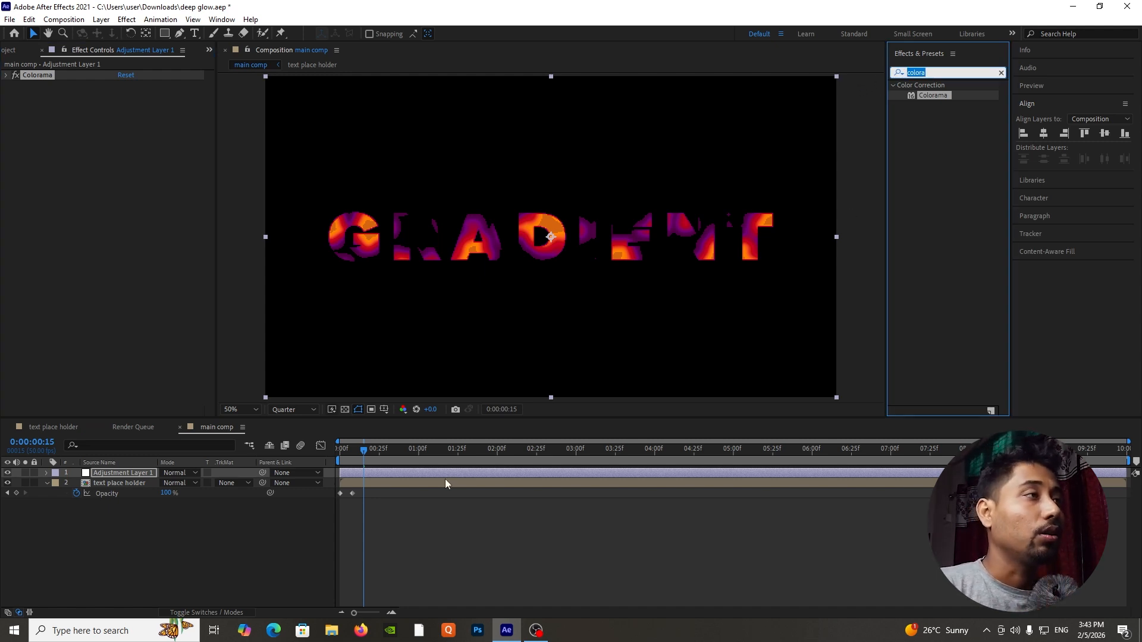
key(BackSpace)
click(376, 458)
key(space)
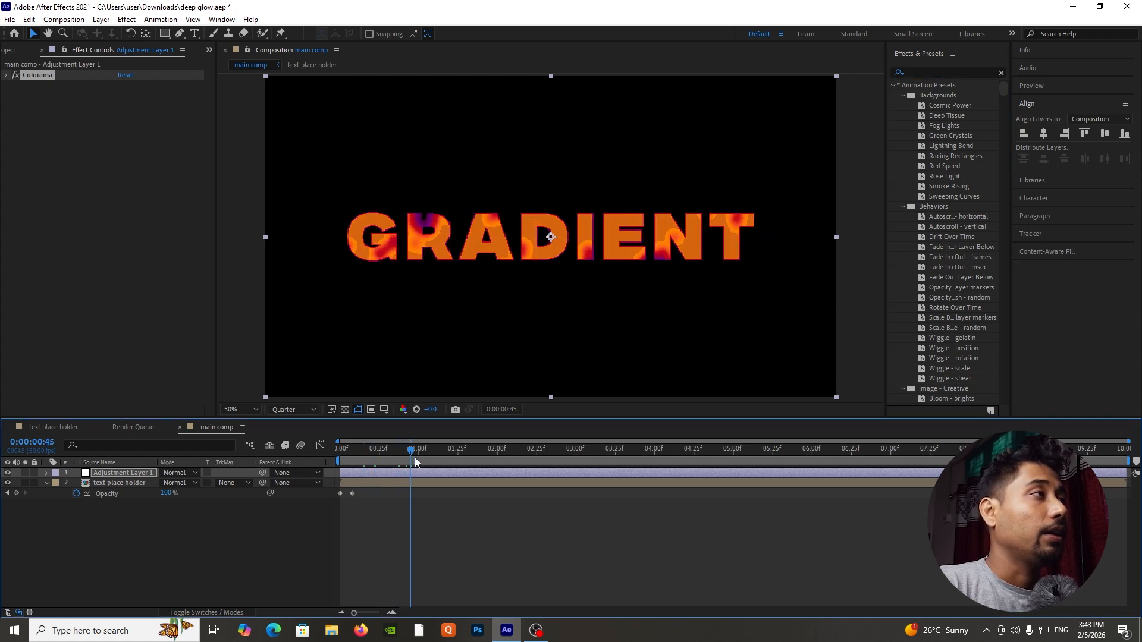
click(361, 459)
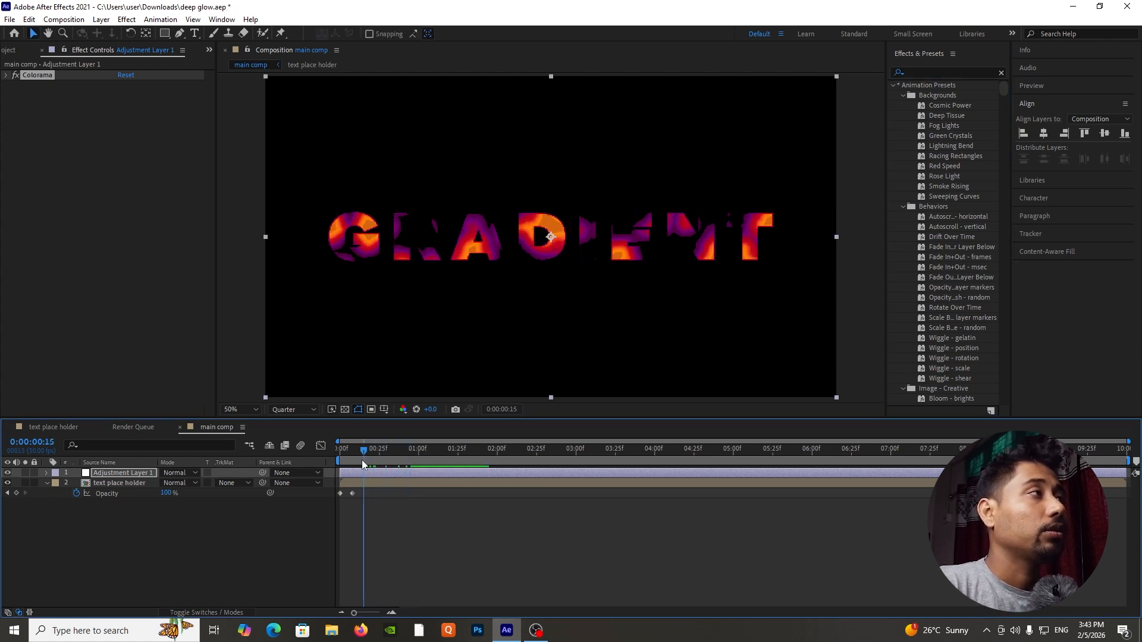
click(931, 72)
text(dee)
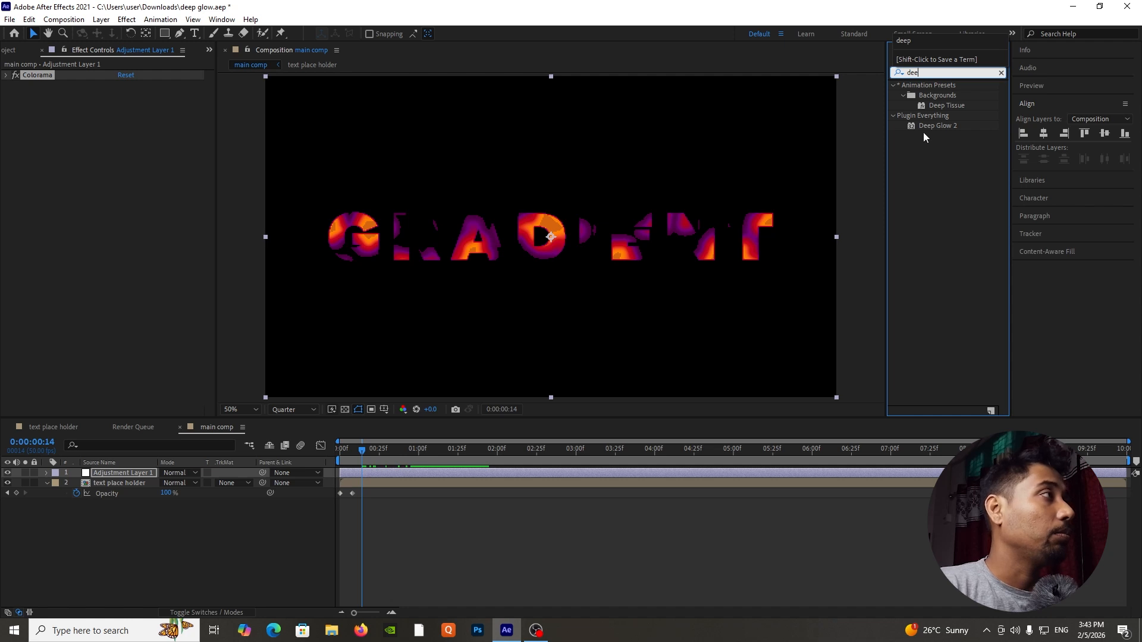
drag(927, 124, 154, 474)
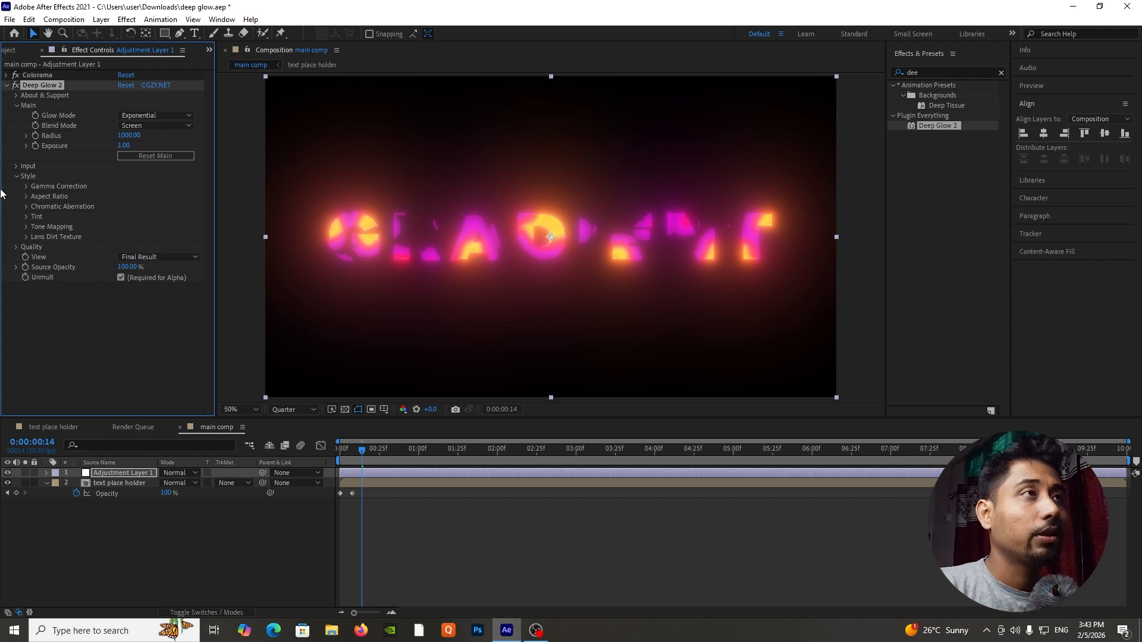
Set Deep Glow 2's input threshold to 98%.
click(16, 105)
click(18, 115)
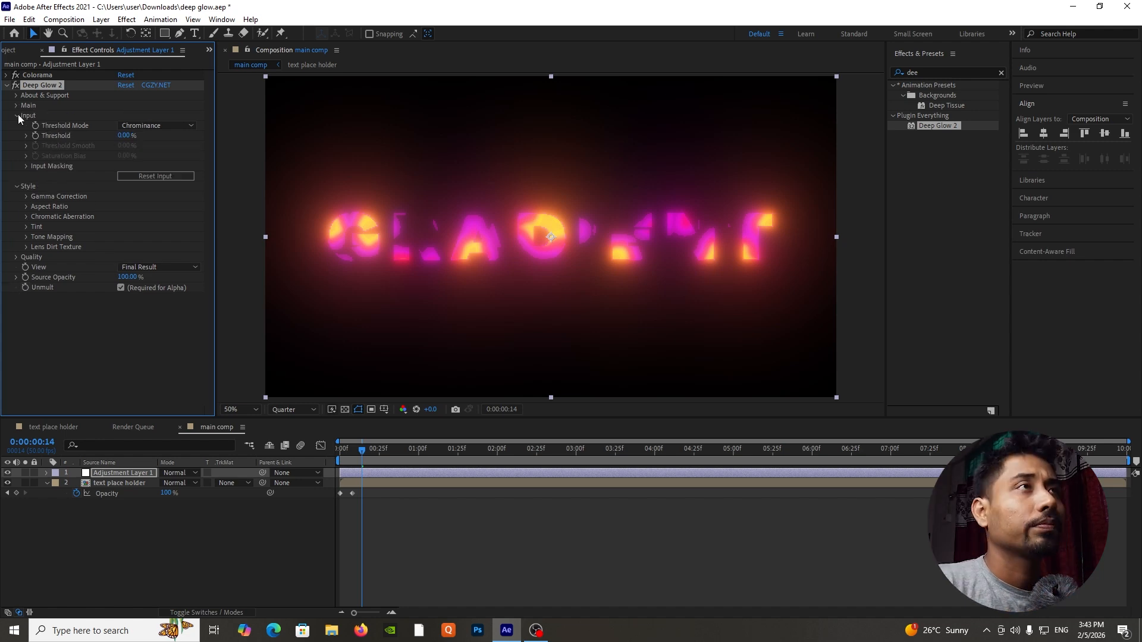
click(123, 136)
text(98)
key(Return)
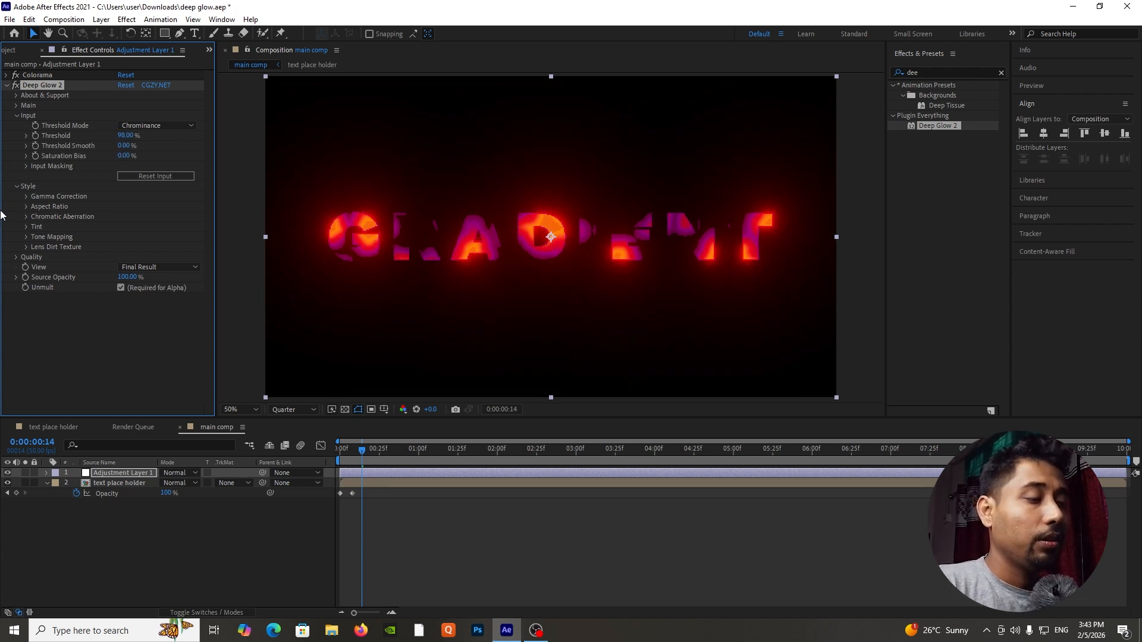
click(16, 116)
Keyframe Deep Glow 2's Radius at 1000 and Exposure at 1 at 0:00:01:00, and reveal the keyframed properties in the timeline.
click(16, 105)
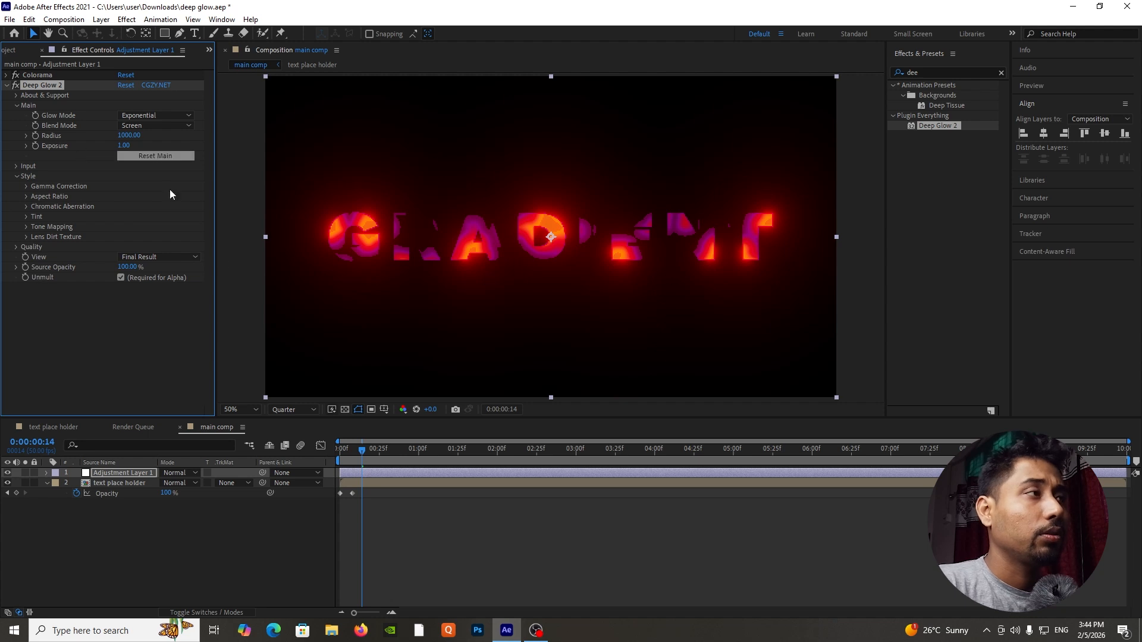
drag(369, 455, 421, 457)
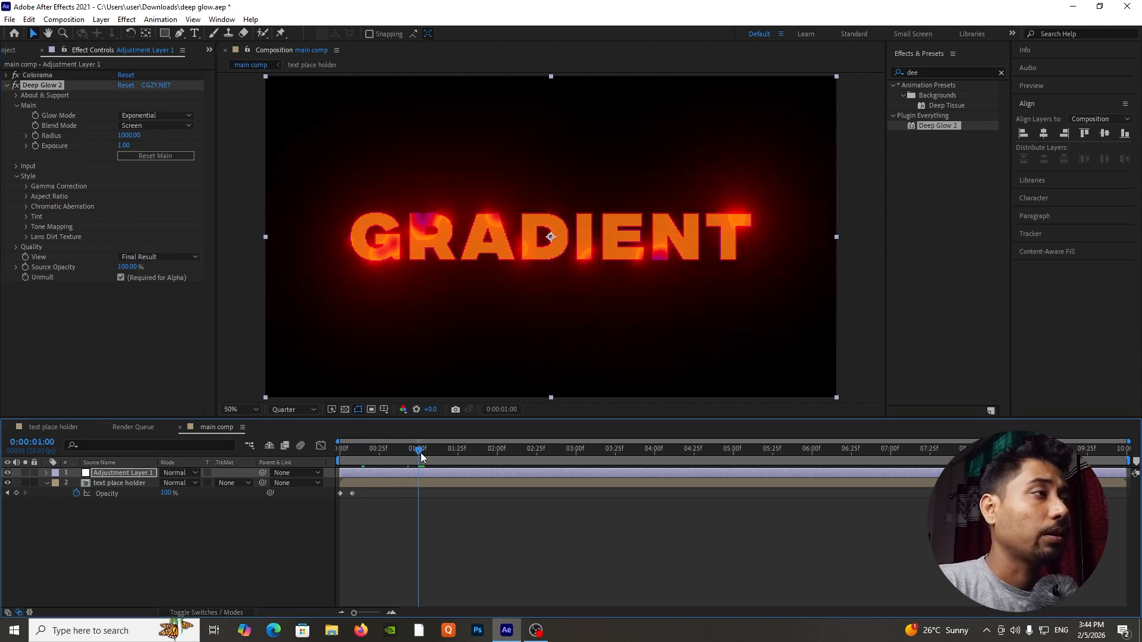
click(35, 137)
click(36, 145)
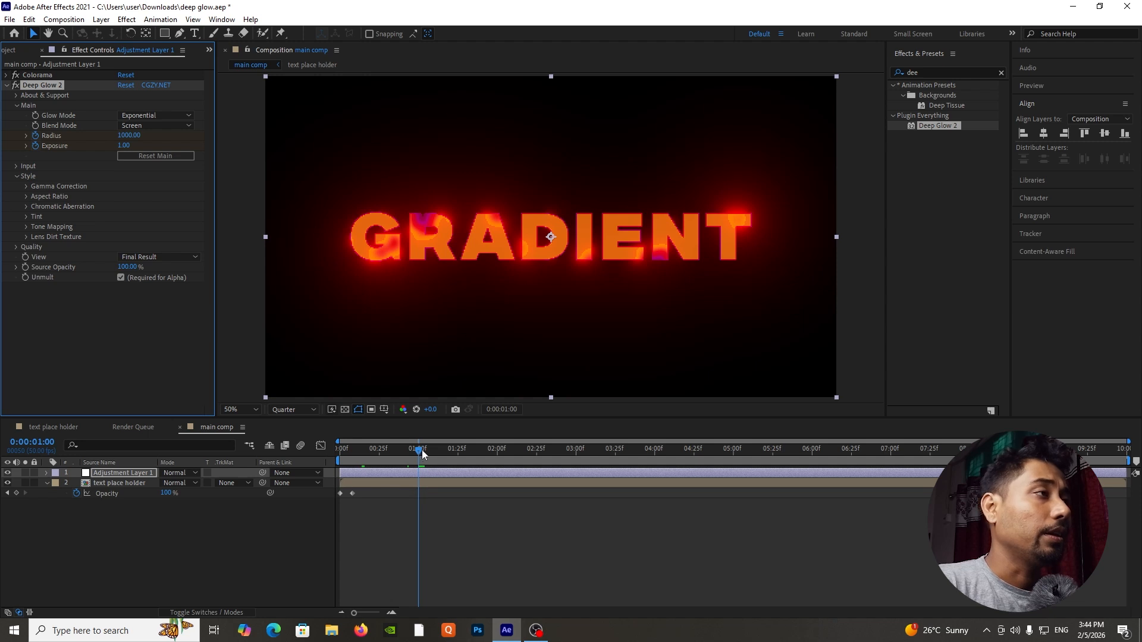
key(u)
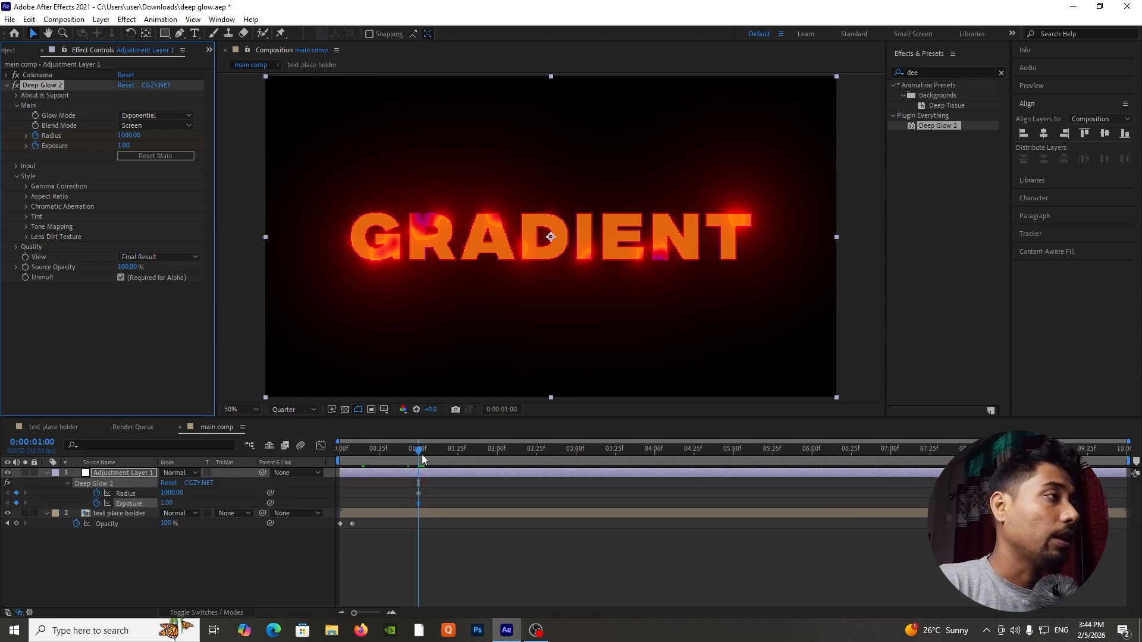
Keyframe Deep Glow 2's Radius and Exposure to 0 at 0:00:02:49 and preview the glow fade from the start.
drag(425, 455, 575, 455)
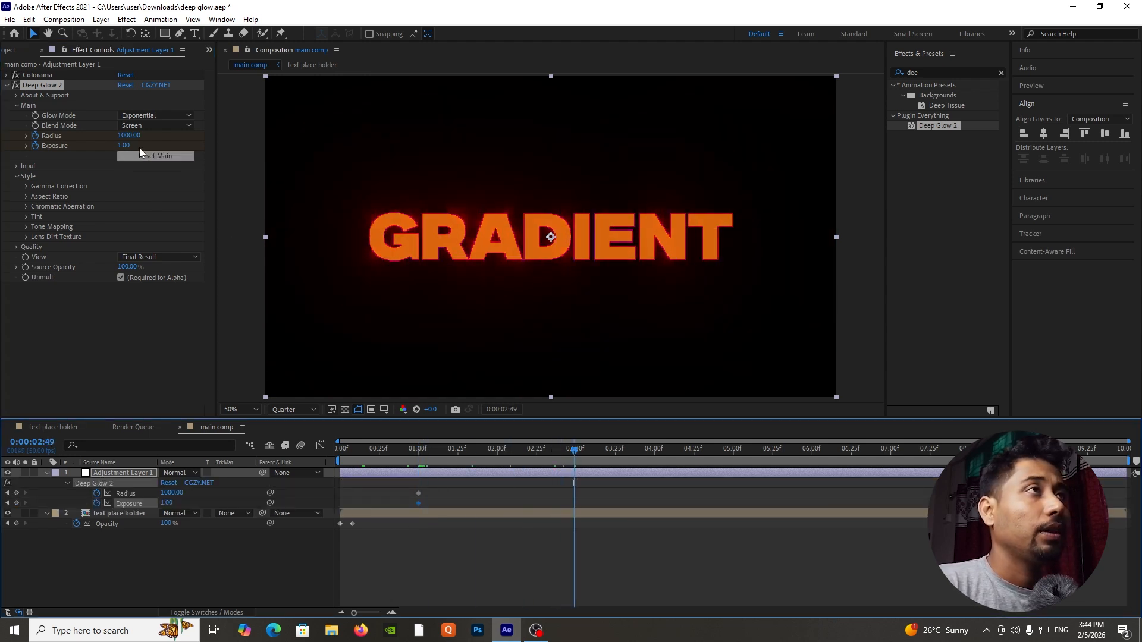
click(128, 135)
text(0)
key(Return)
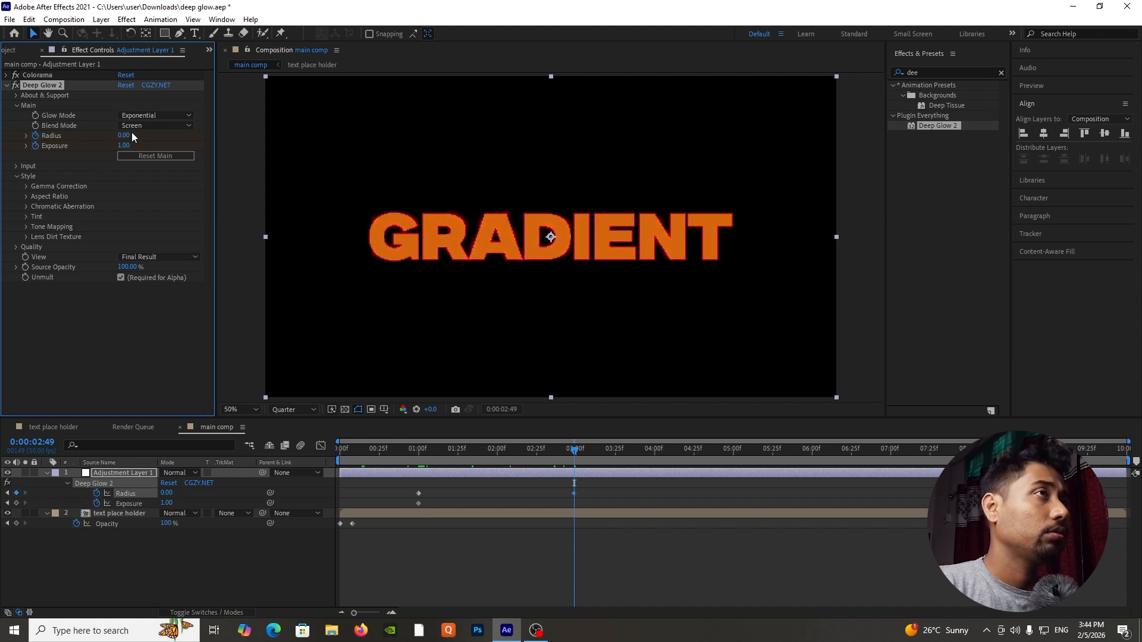
click(129, 145)
text(0)
key(Return)
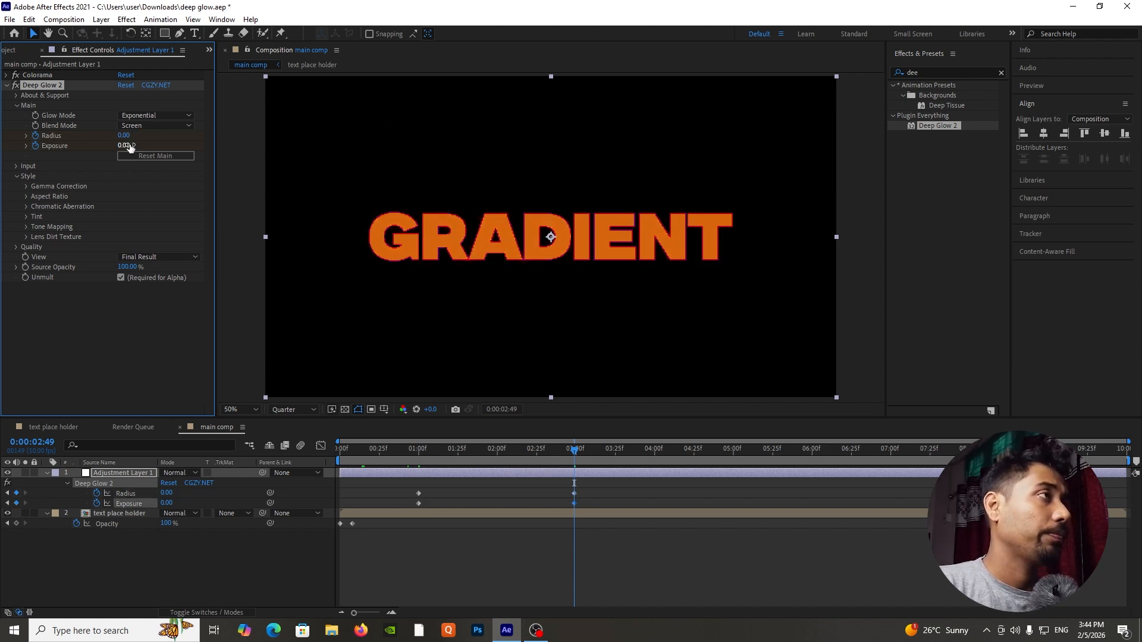
key(Home)
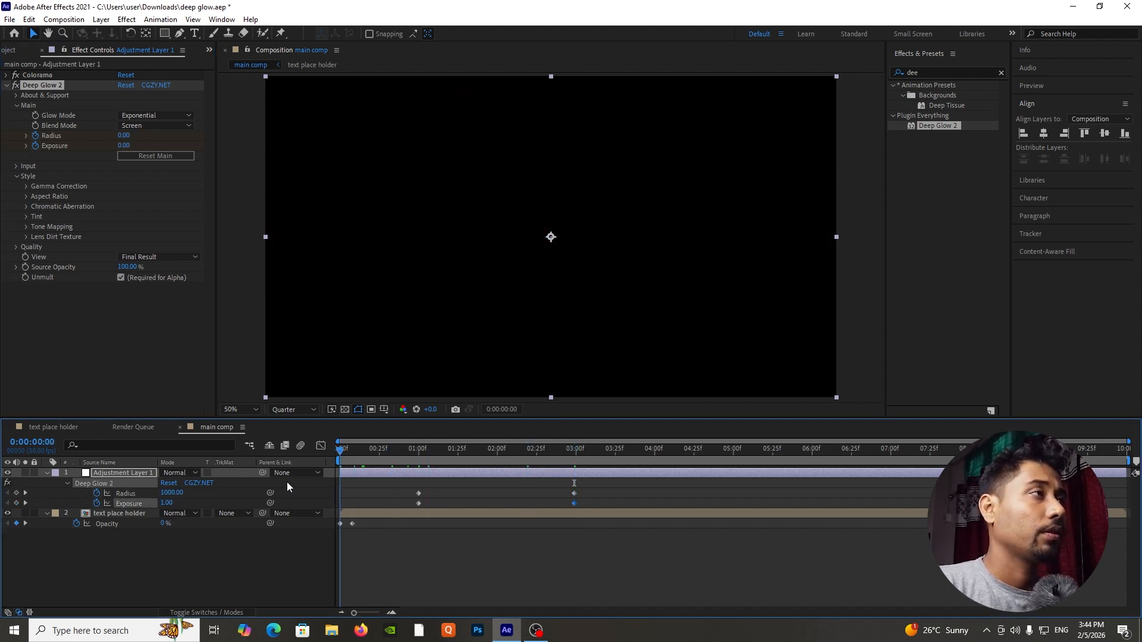
key(space)
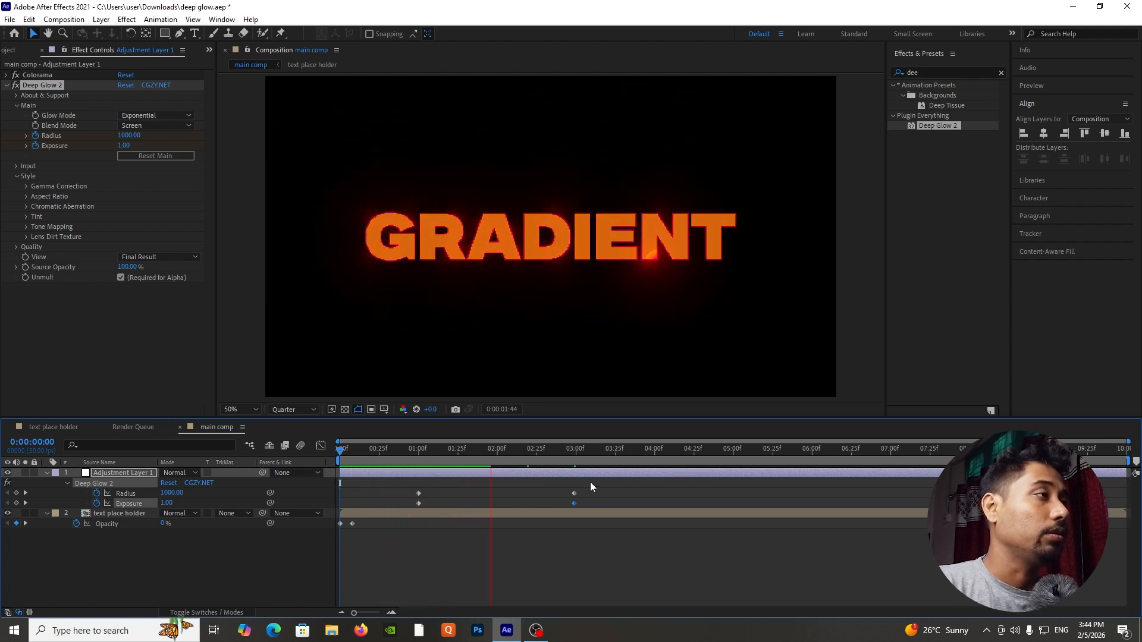
key(space)
key(space)
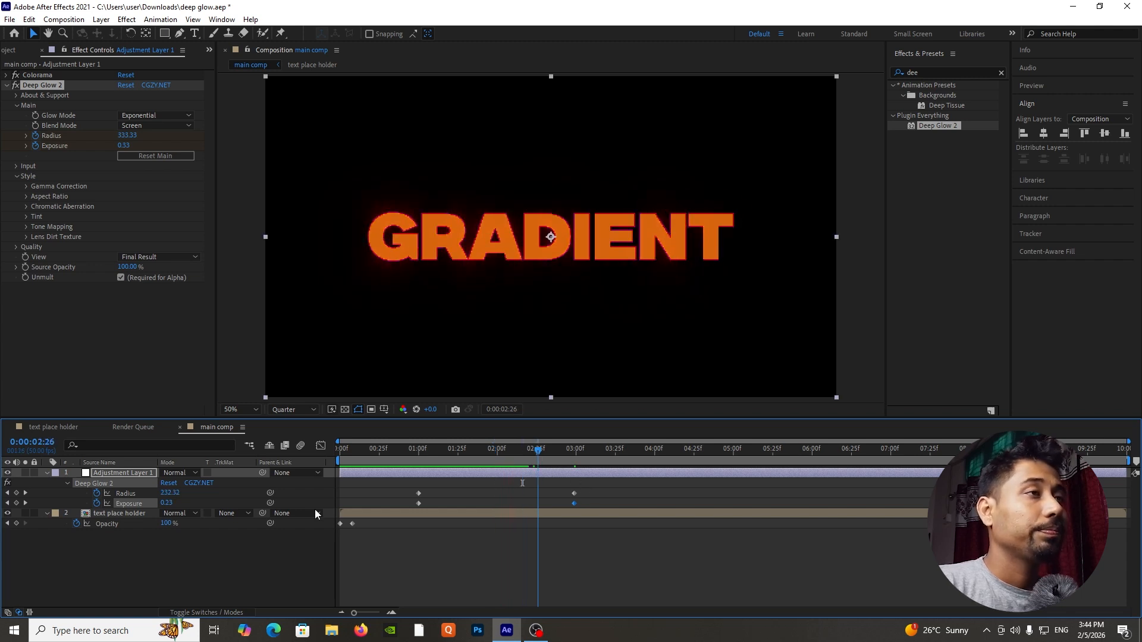
key(space)
Pre-compose the adjustment layer and the text place holder layer into a new composition named adjument.
click(127, 551)
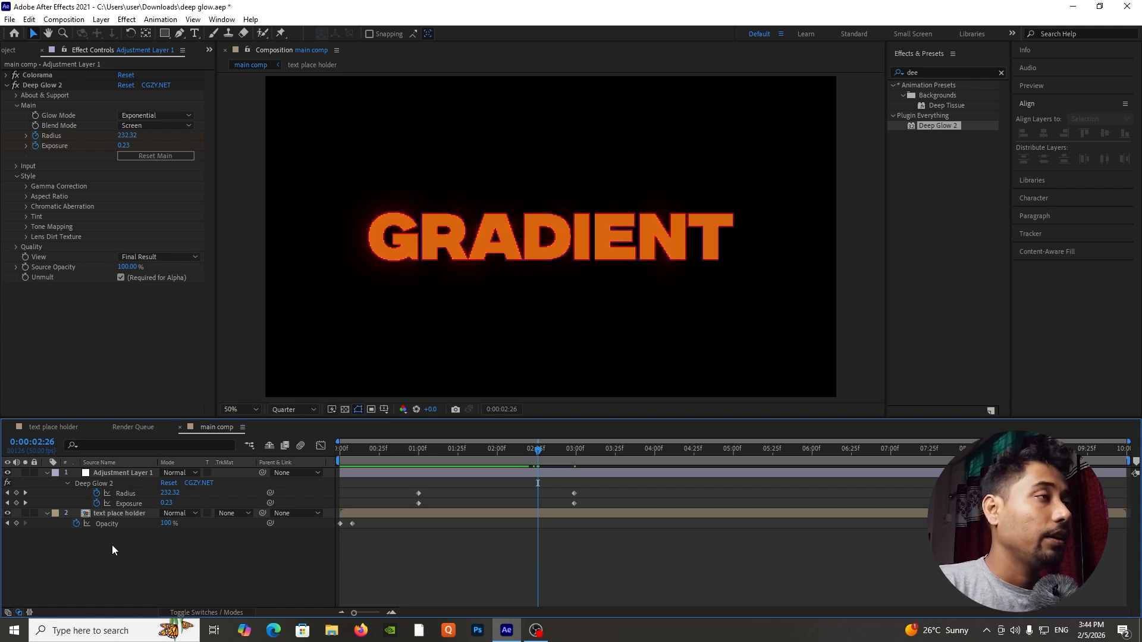
click(47, 472)
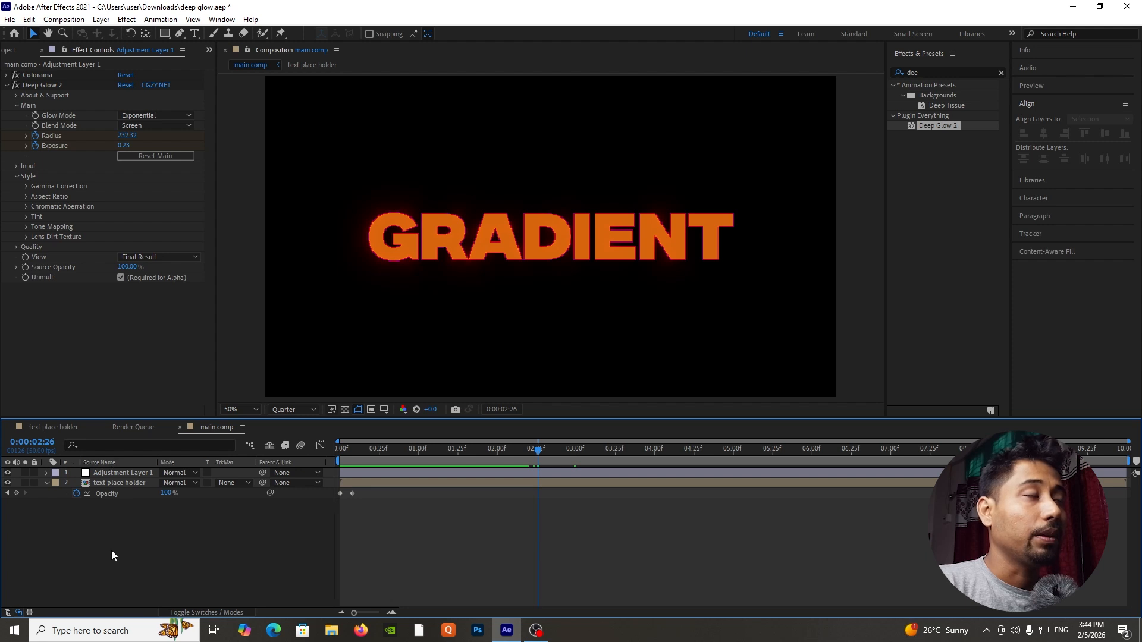
drag(109, 564, 134, 472)
right_click(141, 476)
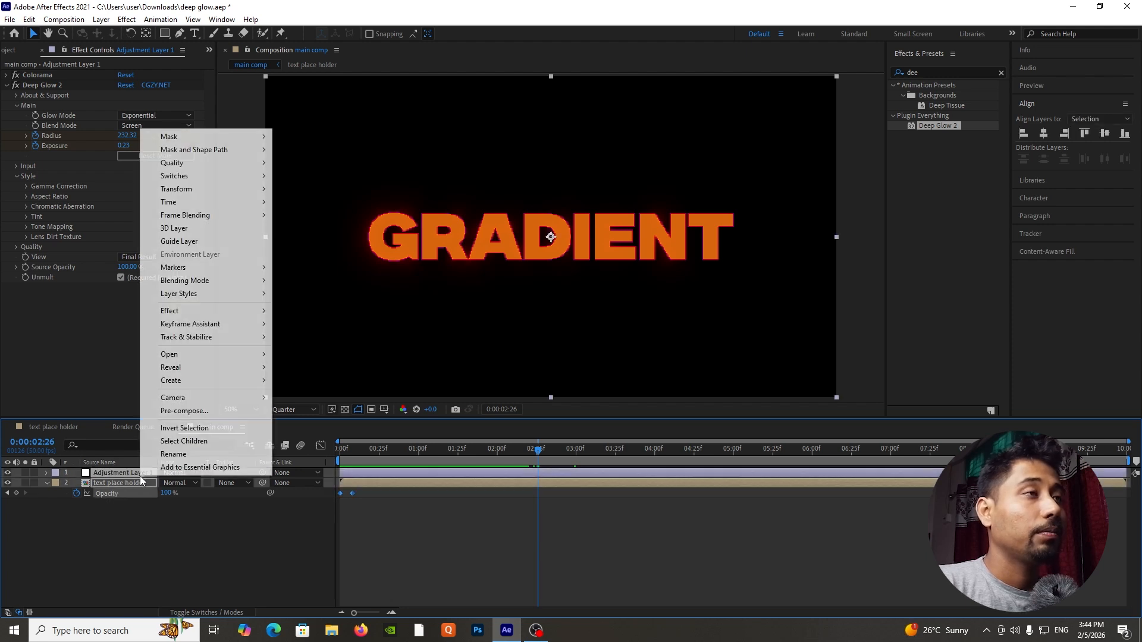
click(184, 410)
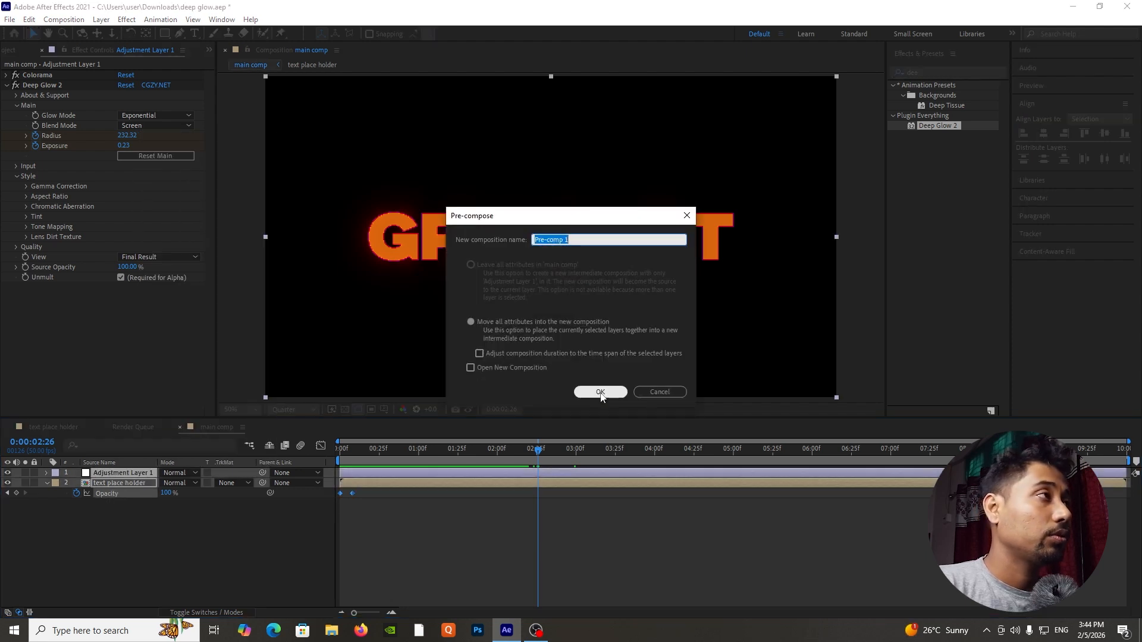
text(adju)
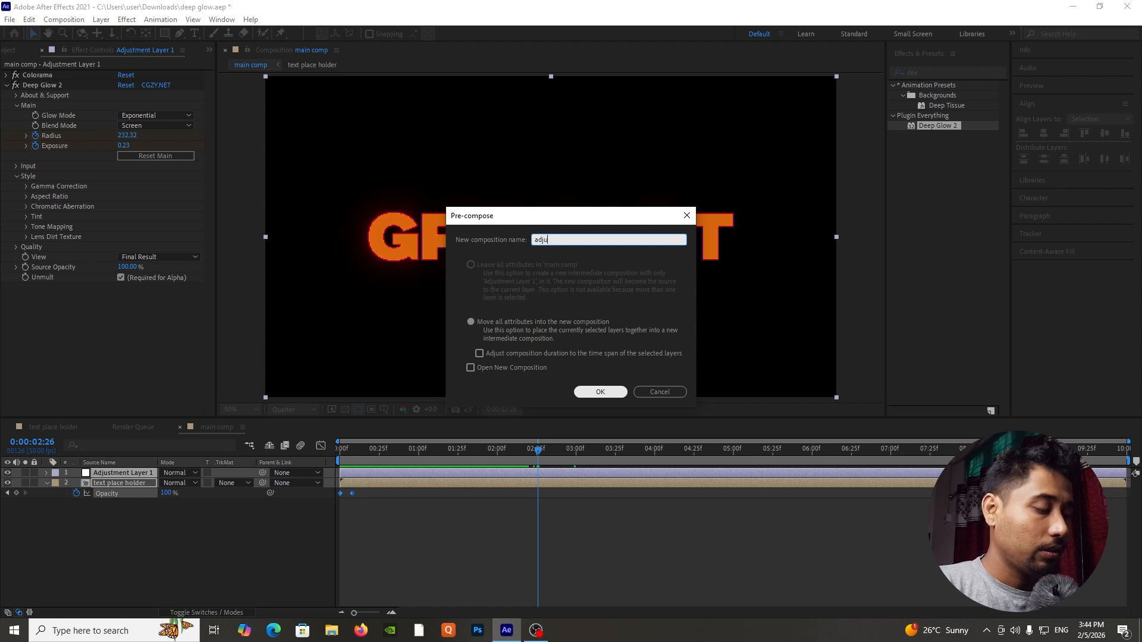
text(ment)
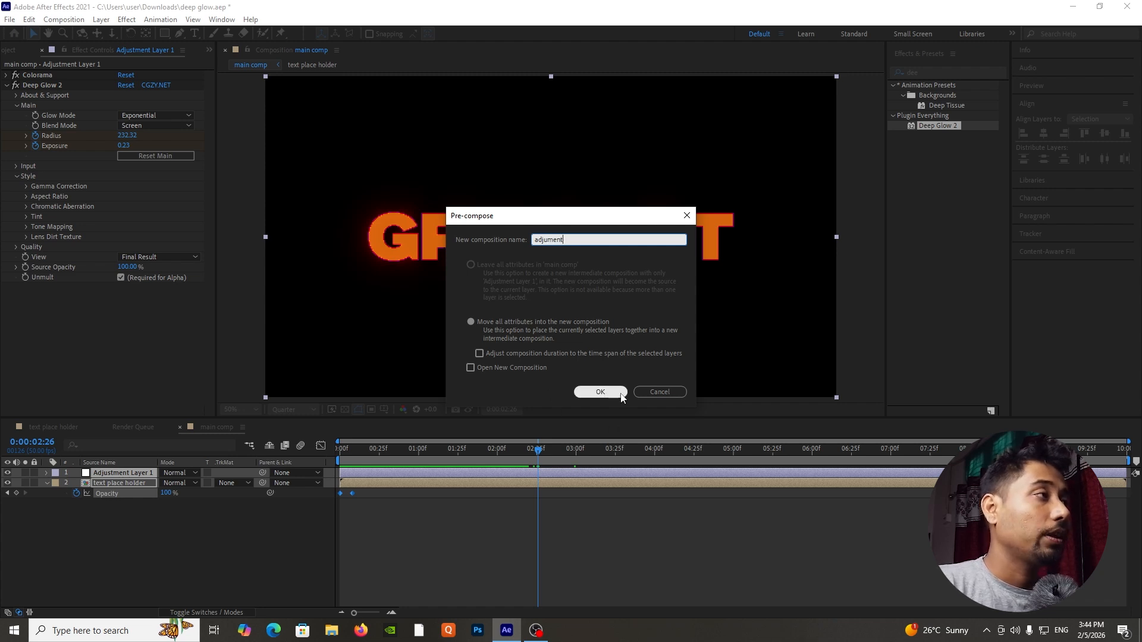
click(600, 391)
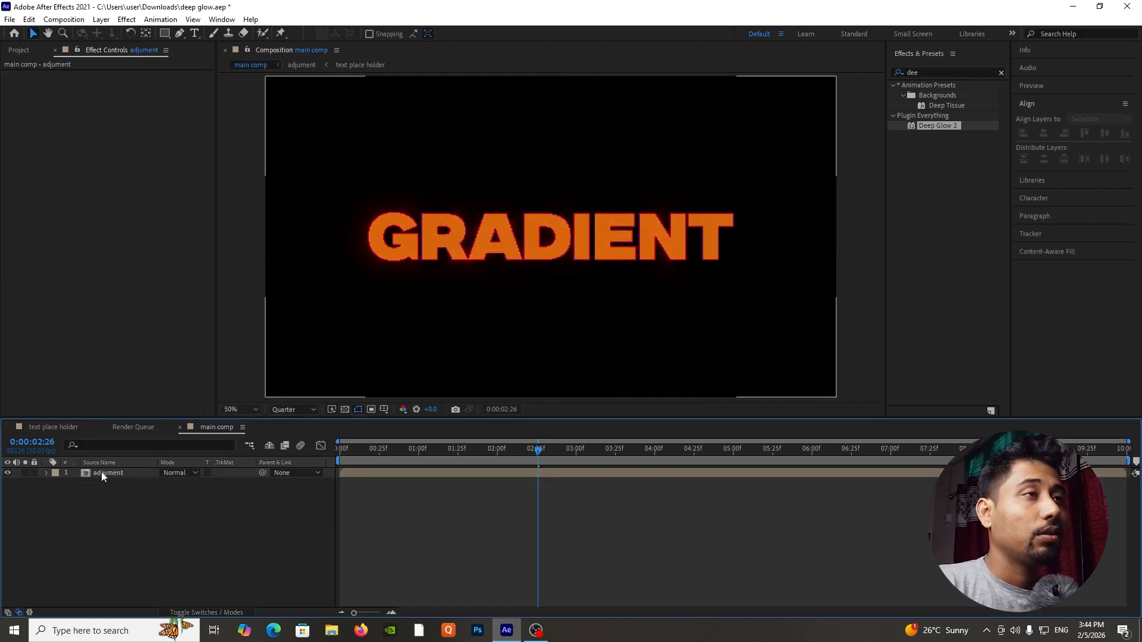
Enable time remapping on the adjument layer and add a Time Remap keyframe at 0:00:01:25.
right_click(101, 472)
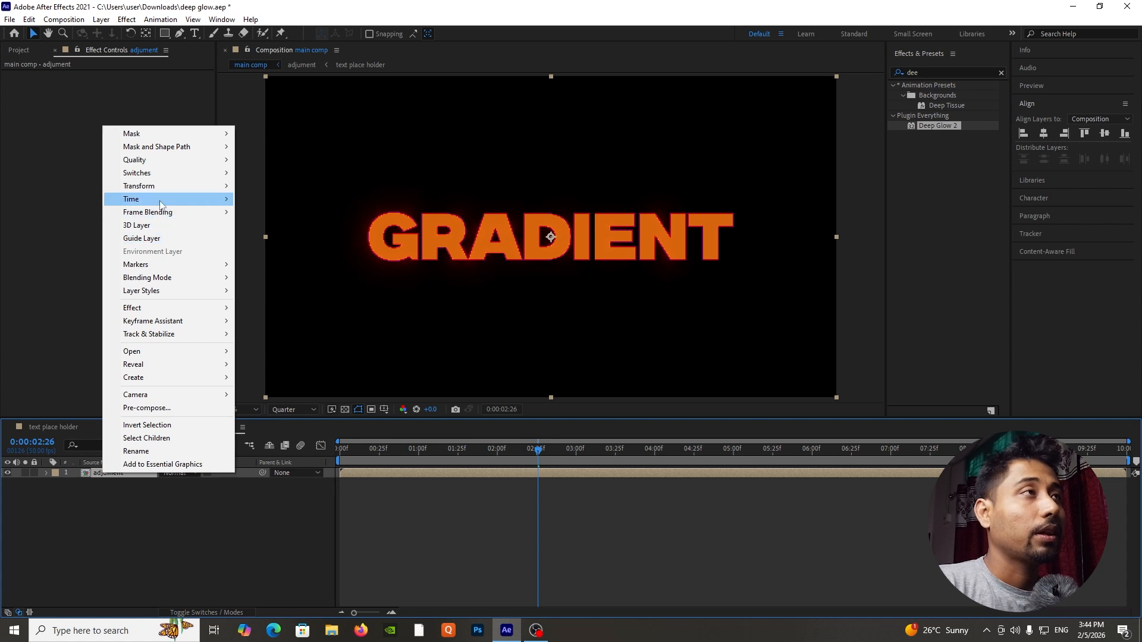
mouse_move(163, 200)
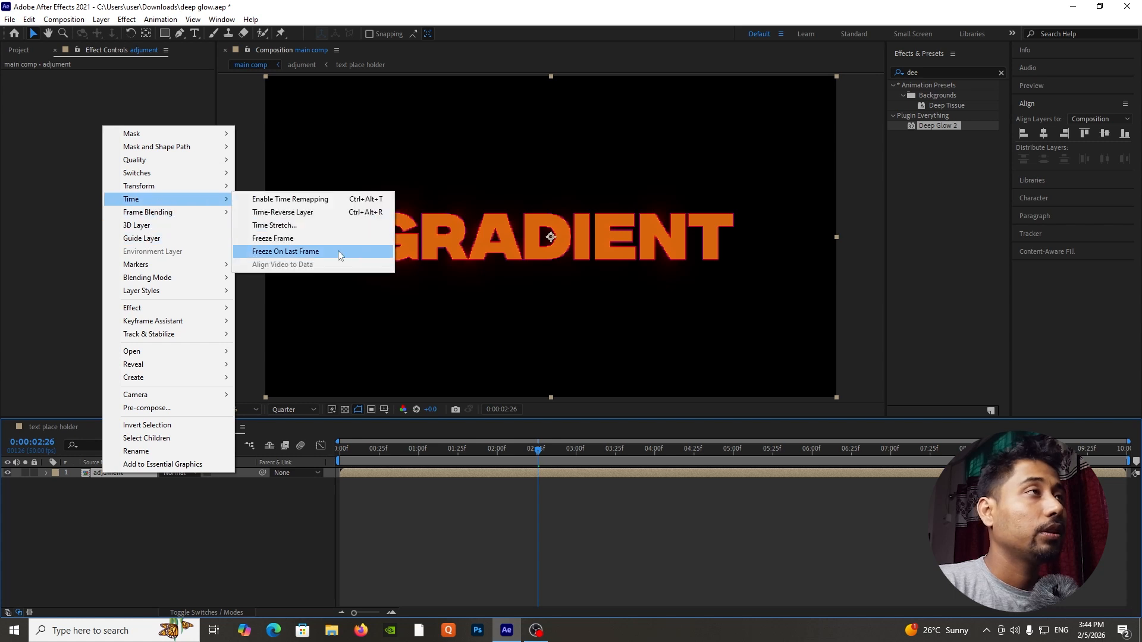
click(329, 199)
drag(373, 445, 458, 459)
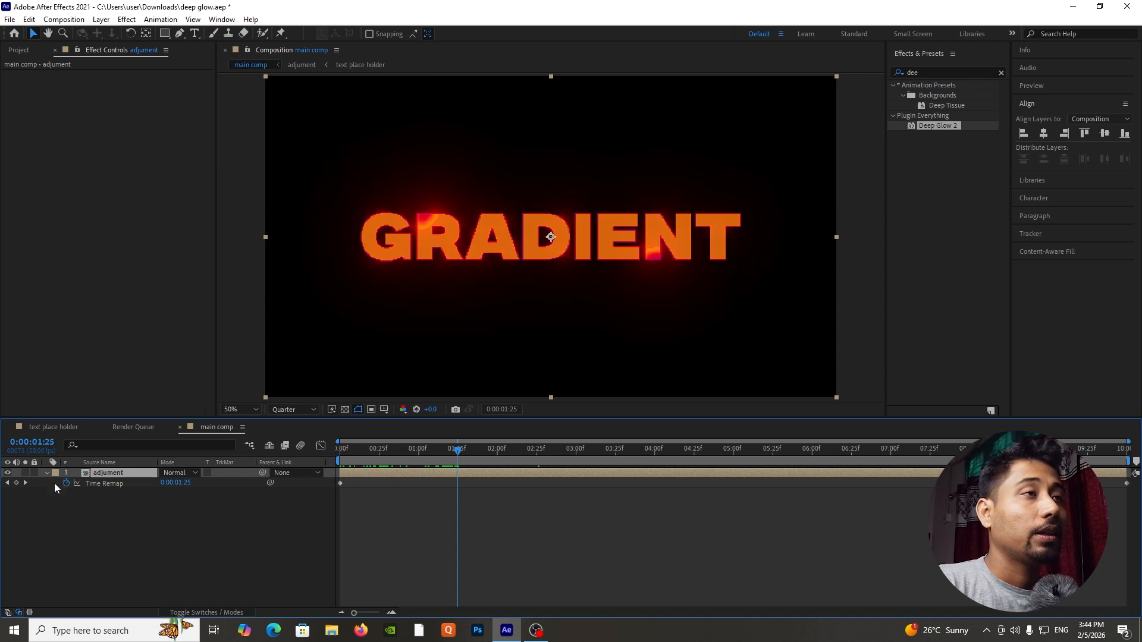
click(16, 482)
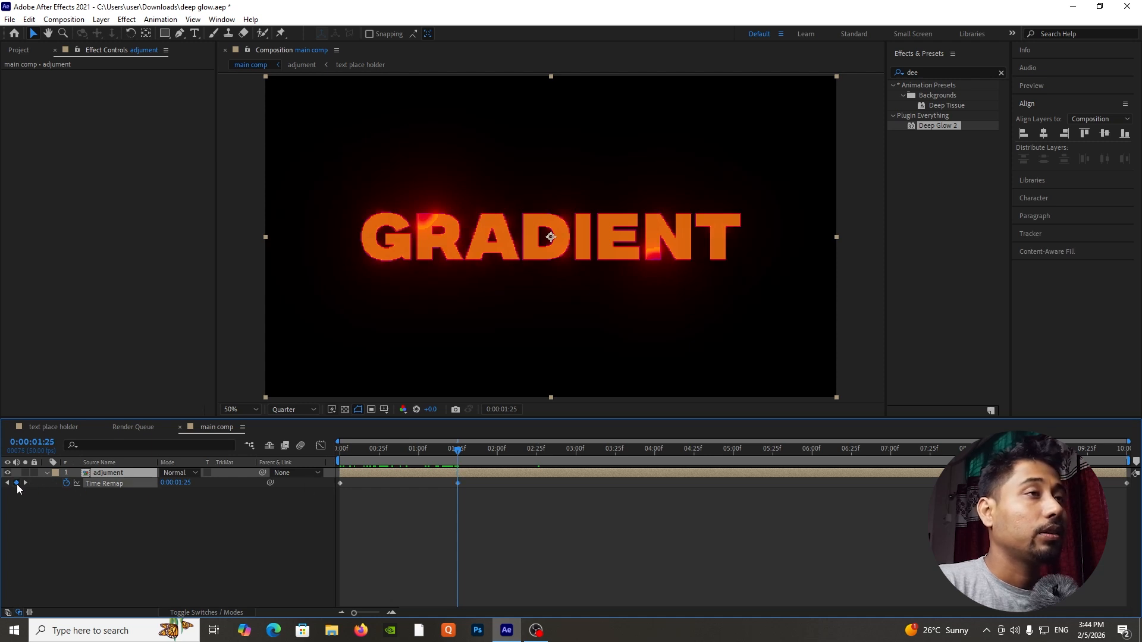
Copy the first Time Remap keyframe to 0:00:02:49 so the text reveal reverses, and preview the animation.
drag(461, 455, 573, 457)
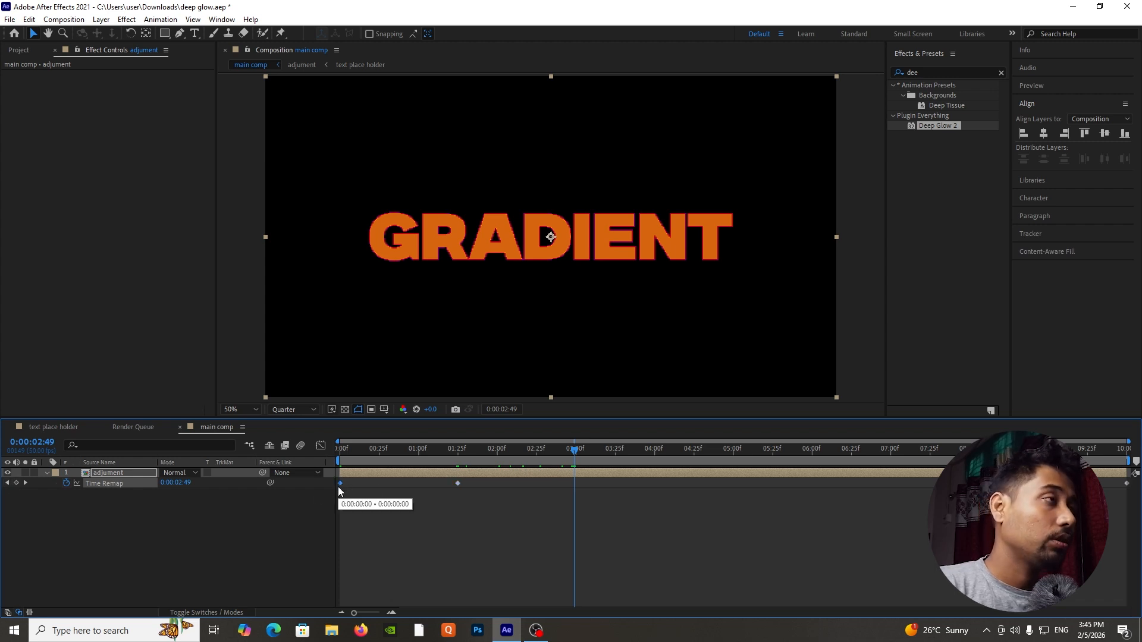
key(ctrl+v)
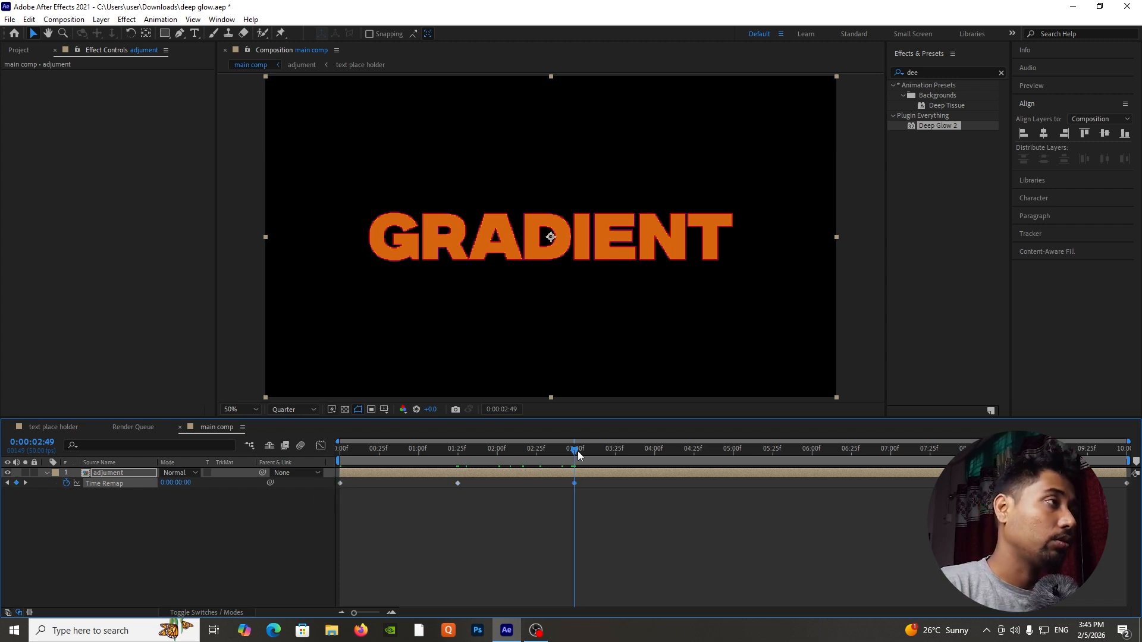
drag(576, 453, 496, 461)
key(space)
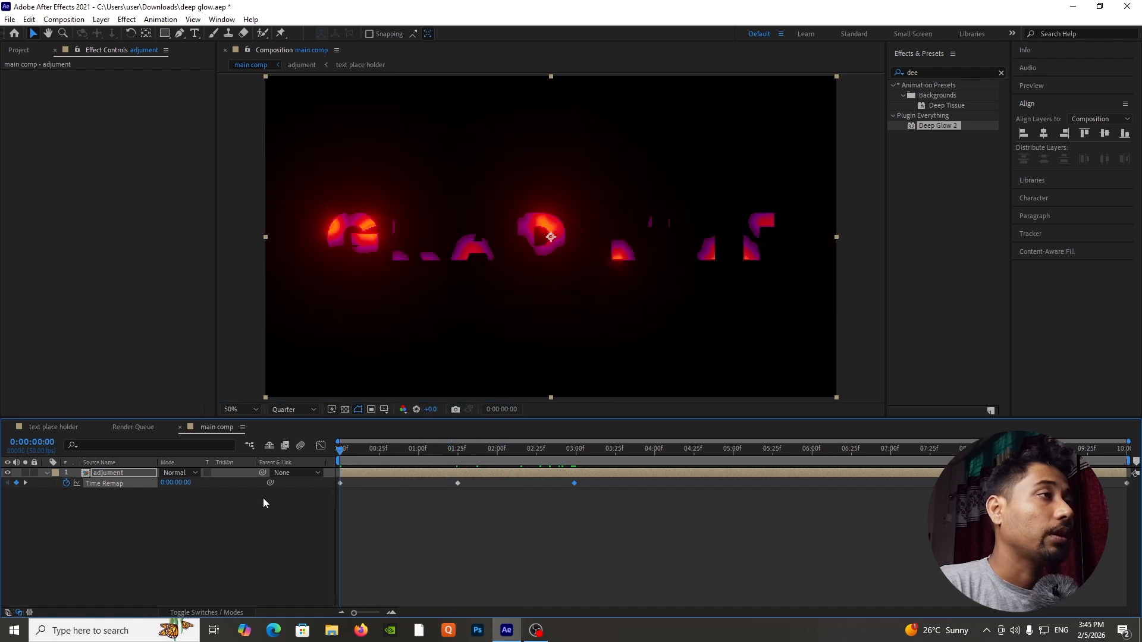